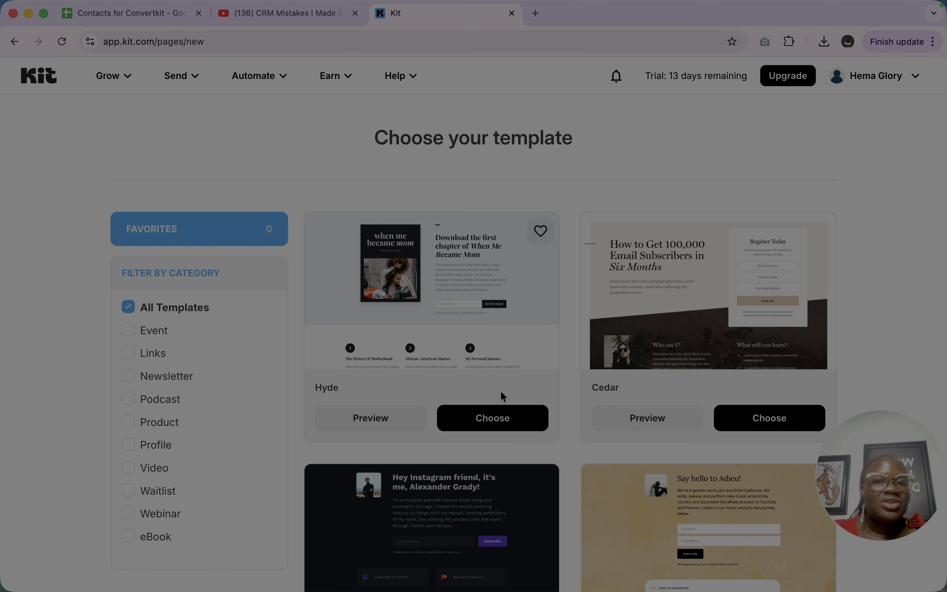
- Filter the landing page templates by the Event category and look through the matching designs
{"action": "scroll", "coordinate": [502, 395], "scroll_direction": "down", "scroll_amount": 7}
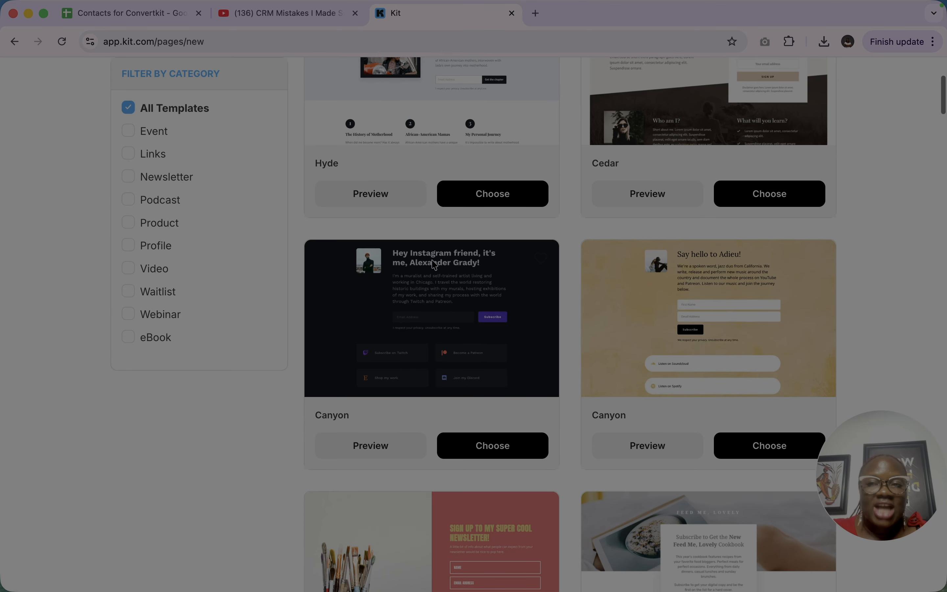
{"action": "scroll", "coordinate": [421, 236], "scroll_direction": "down", "scroll_amount": 15}
{"action": "scroll", "coordinate": [154, 148], "scroll_direction": "up", "scroll_amount": 20}
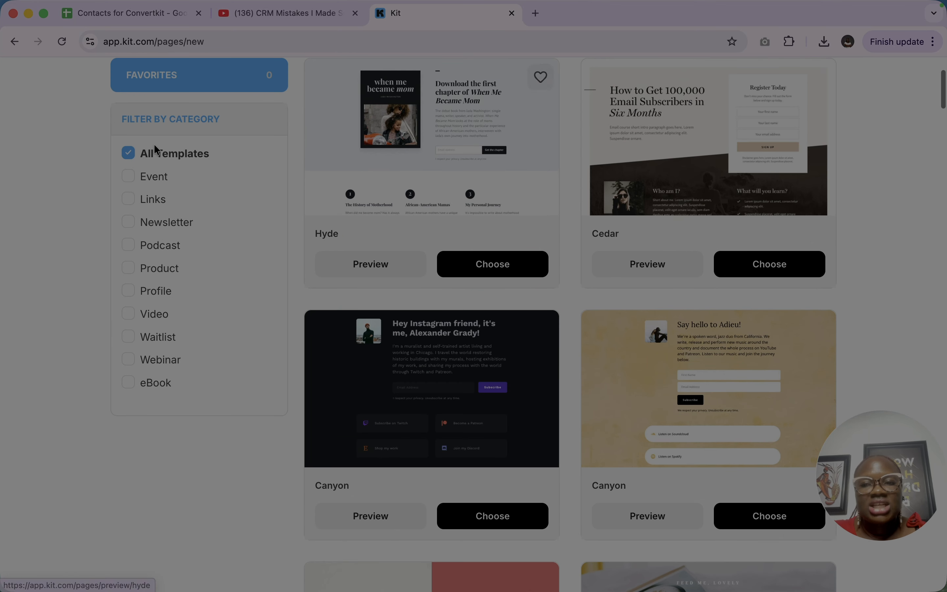
{"action": "left_click", "coordinate": [152, 177]}
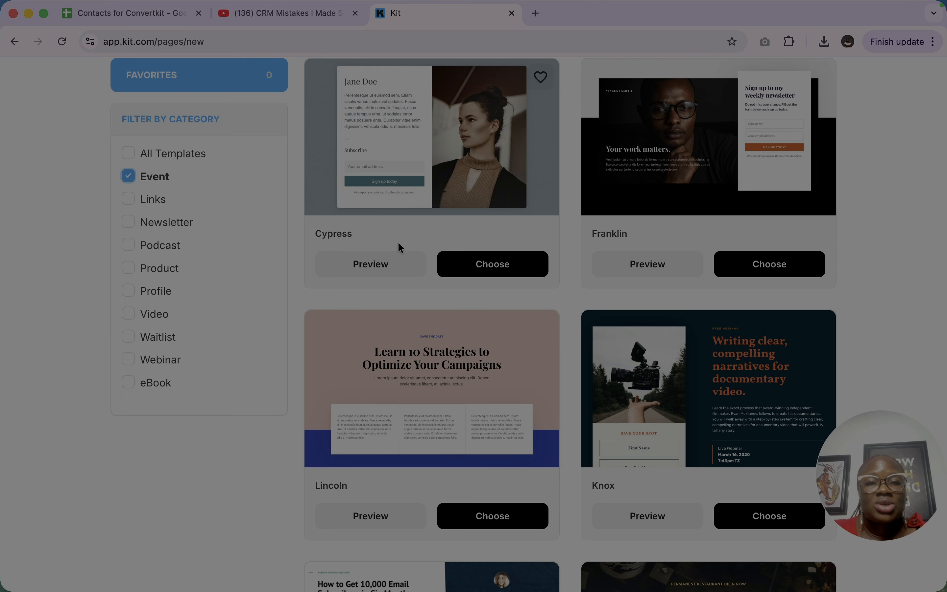
{"action": "scroll", "coordinate": [398, 242], "scroll_direction": "up", "scroll_amount": 4}
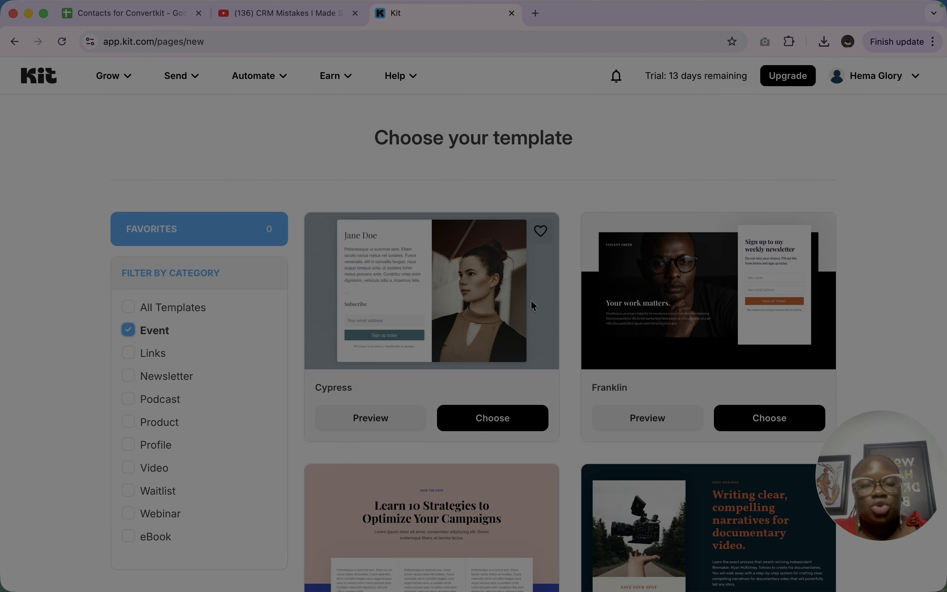
{"action": "scroll", "coordinate": [533, 306], "scroll_direction": "down", "scroll_amount": 8}
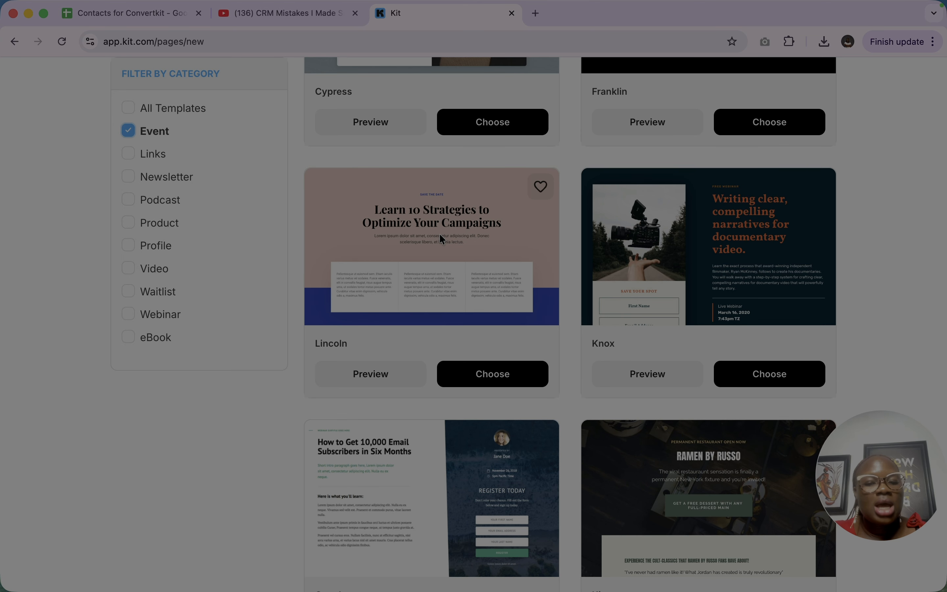
- Add the Newsletter, Podcast, Product and Profile categories to the template filter and look over the templates
{"action": "left_click", "coordinate": [153, 180]}
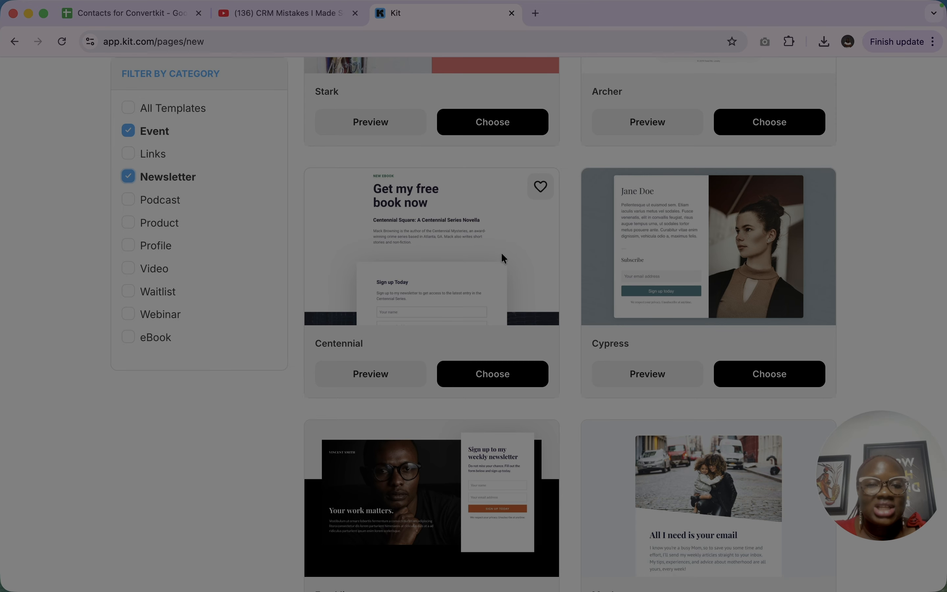
{"action": "scroll", "coordinate": [501, 252], "scroll_direction": "down", "scroll_amount": 3}
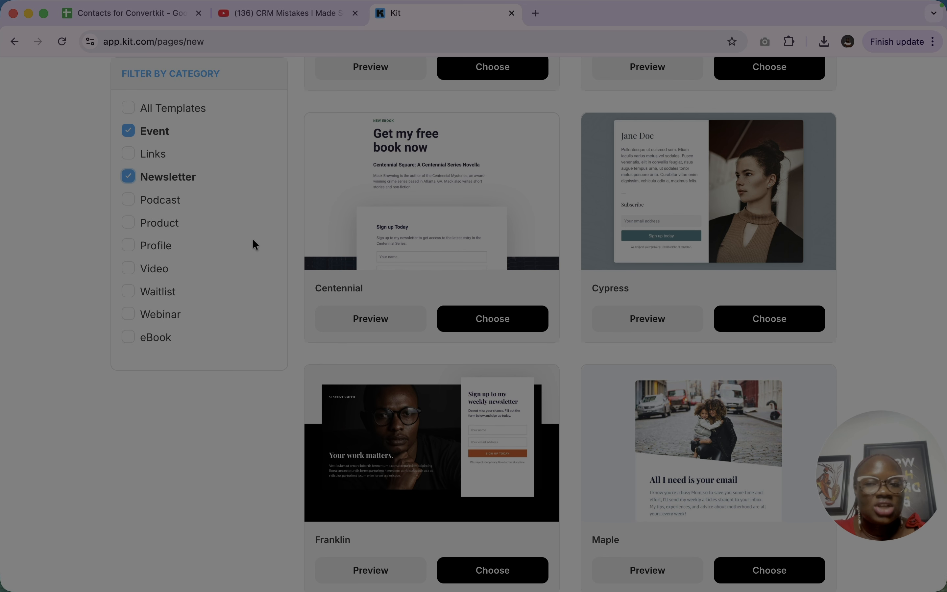
{"action": "left_click", "coordinate": [154, 204]}
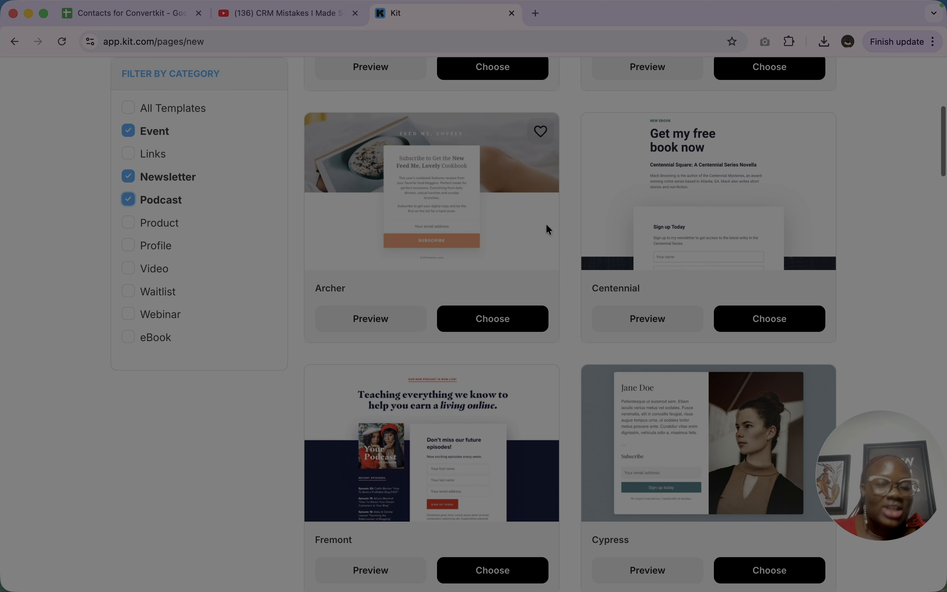
{"action": "left_click", "coordinate": [142, 225]}
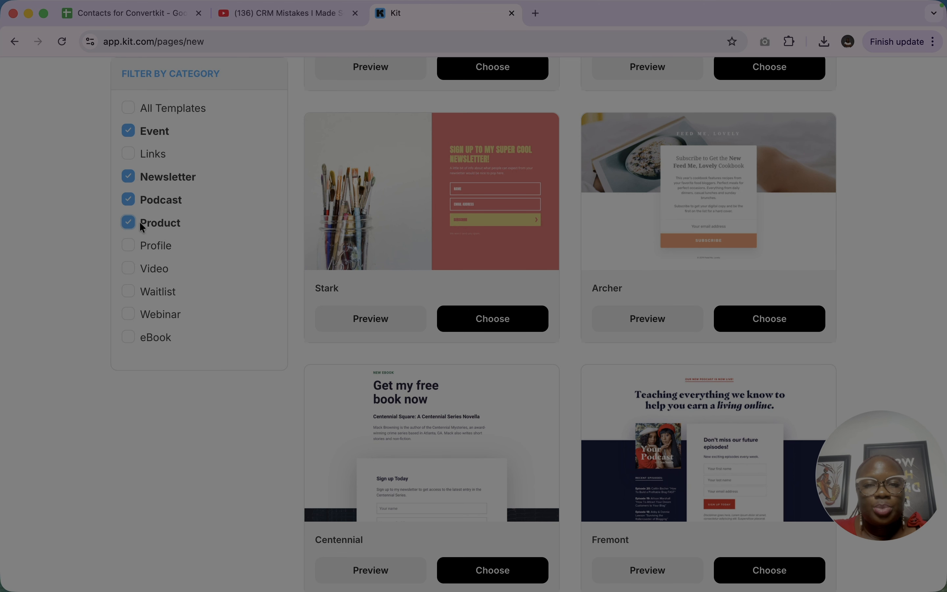
{"action": "left_click", "coordinate": [160, 246]}
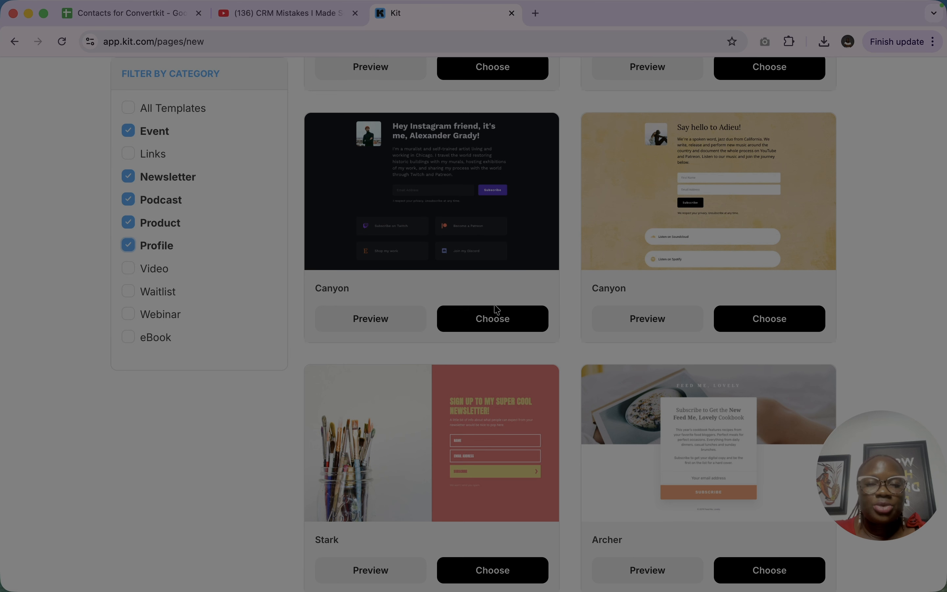
- Reset the category filter to All Templates
{"action": "scroll", "coordinate": [546, 325], "scroll_direction": "up", "scroll_amount": 9}
{"action": "scroll", "coordinate": [545, 322], "scroll_direction": "down", "scroll_amount": 1}
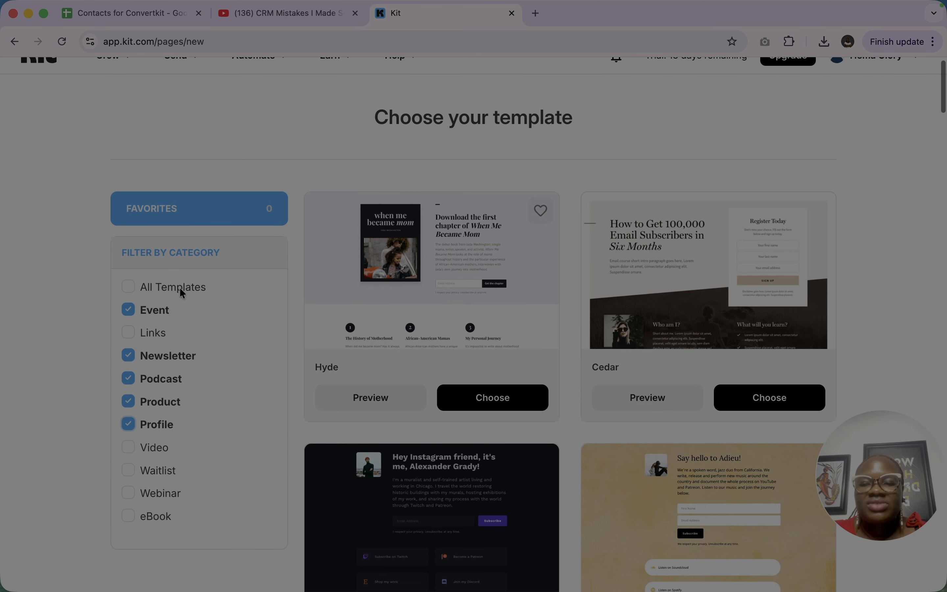
{"action": "left_click", "coordinate": [133, 292]}
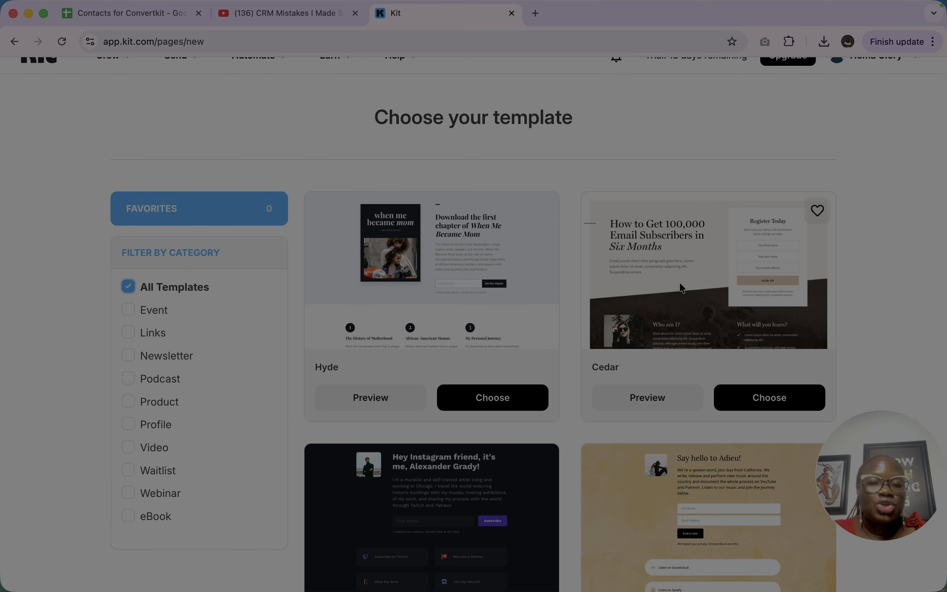
- Browse the full template gallery and open a preview of the Hawthorne template
{"action": "scroll", "coordinate": [684, 448], "scroll_direction": "down", "scroll_amount": 20}
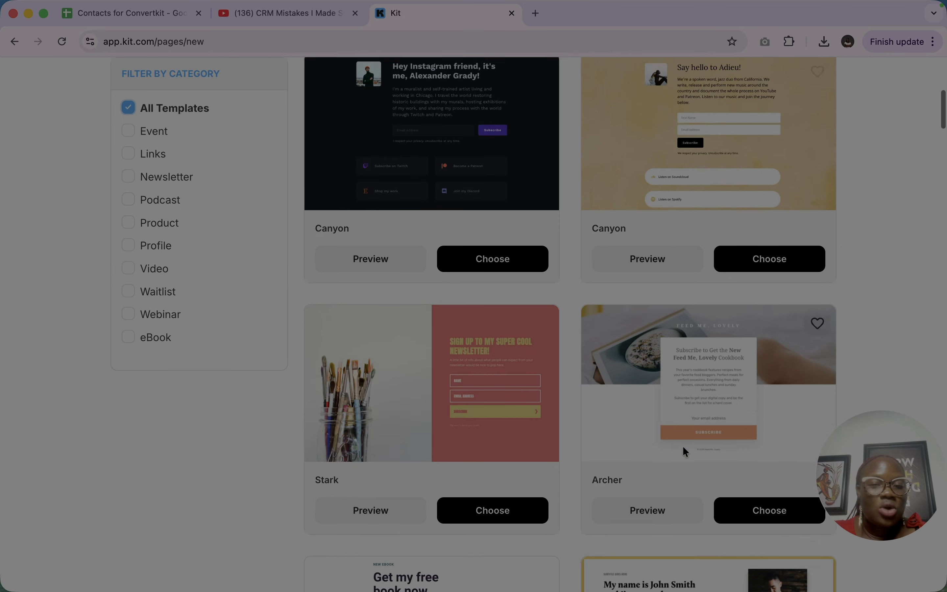
{"action": "scroll", "coordinate": [684, 448], "scroll_direction": "down", "scroll_amount": 20}
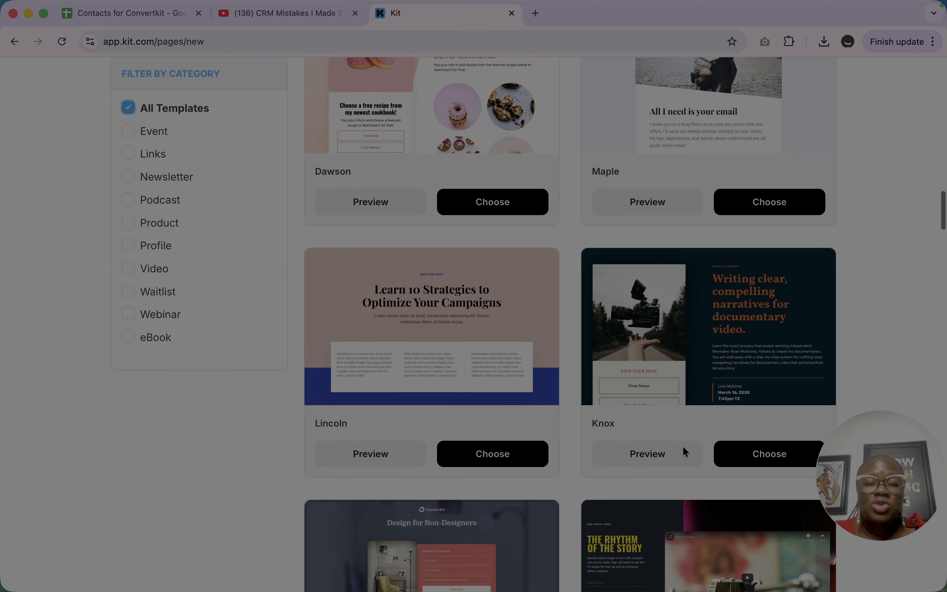
{"action": "scroll", "coordinate": [683, 448], "scroll_direction": "down", "scroll_amount": 20}
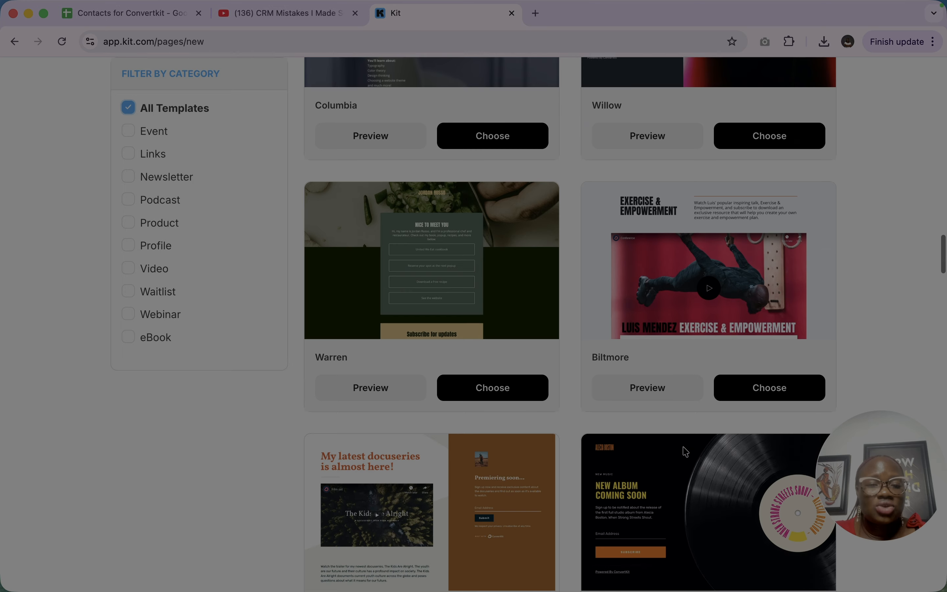
{"action": "scroll", "coordinate": [683, 446], "scroll_direction": "up", "scroll_amount": 7}
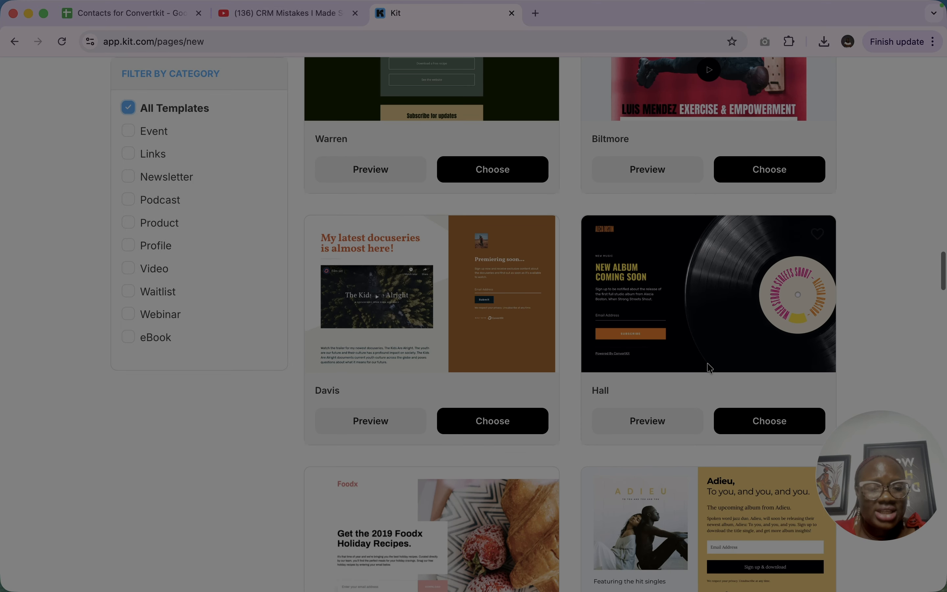
{"action": "scroll", "coordinate": [615, 339], "scroll_direction": "down", "scroll_amount": 8}
{"action": "scroll", "coordinate": [615, 339], "scroll_direction": "down", "scroll_amount": 6}
{"action": "scroll", "coordinate": [615, 339], "scroll_direction": "up", "scroll_amount": 4}
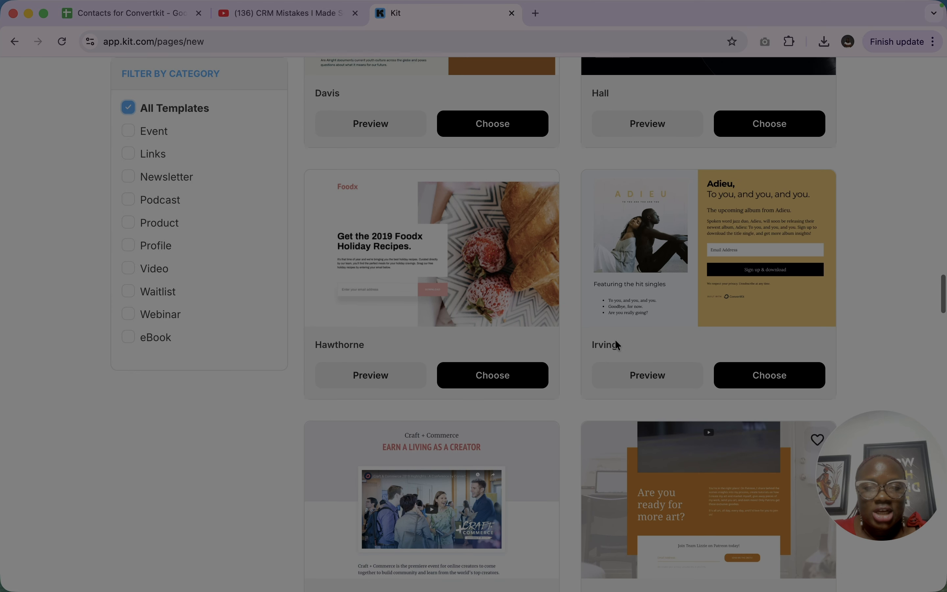
{"action": "scroll", "coordinate": [527, 495], "scroll_direction": "down", "scroll_amount": 10}
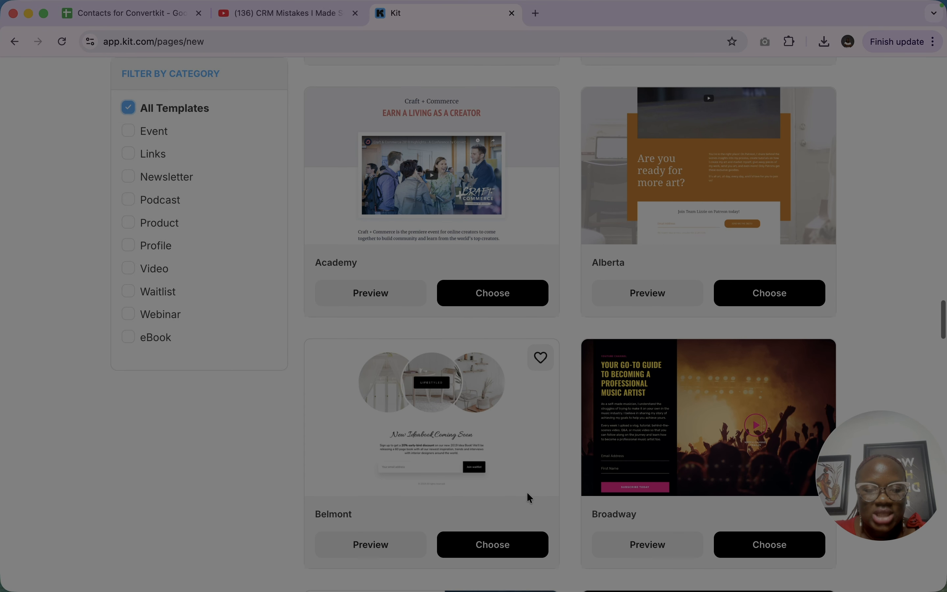
{"action": "scroll", "coordinate": [527, 496], "scroll_direction": "up", "scroll_amount": 7}
{"action": "scroll", "coordinate": [527, 495], "scroll_direction": "up", "scroll_amount": 2}
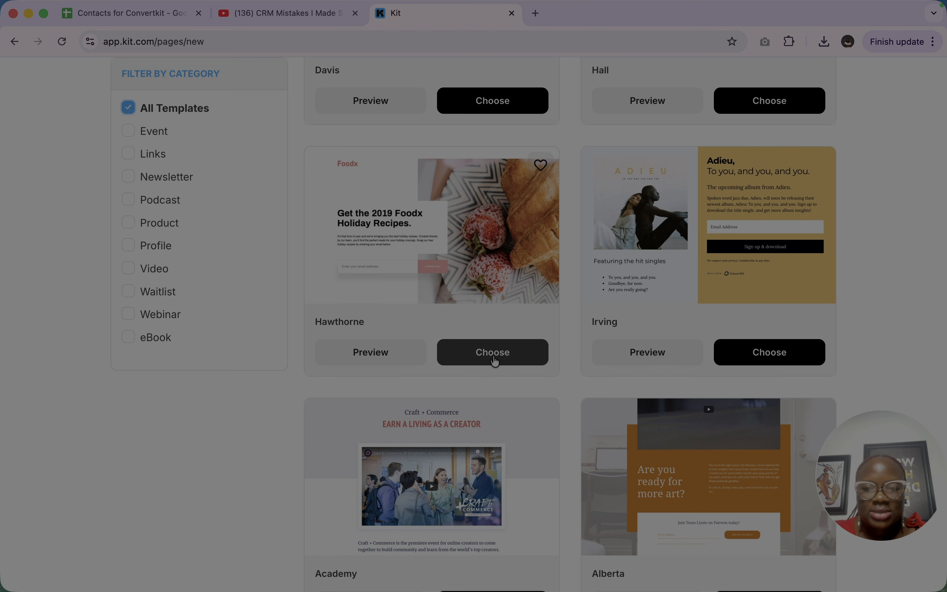
{"action": "left_click", "coordinate": [391, 354]}
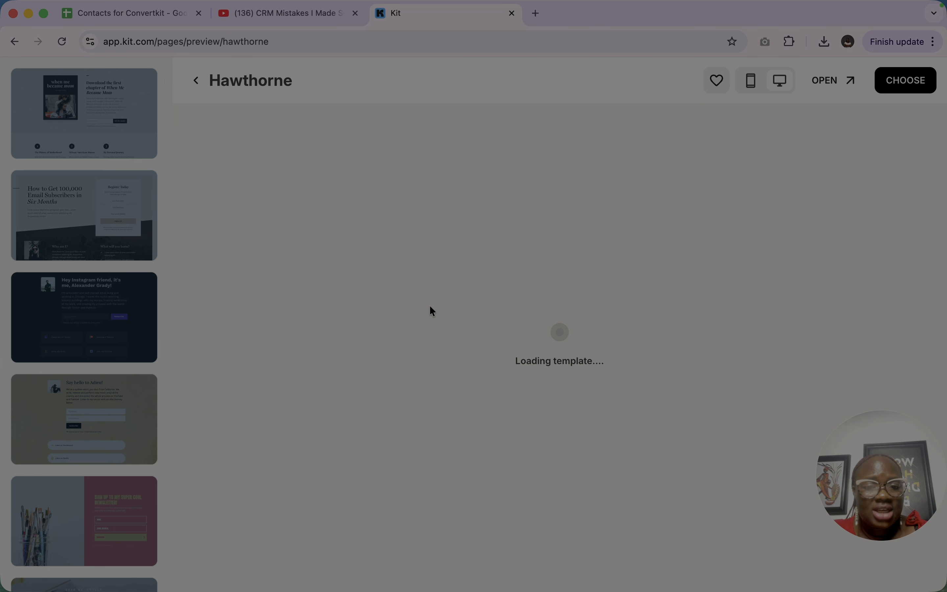
- Review the Cedar template's preview and choose it for the new landing page
{"action": "scroll", "coordinate": [430, 306], "scroll_direction": "down", "scroll_amount": 3}
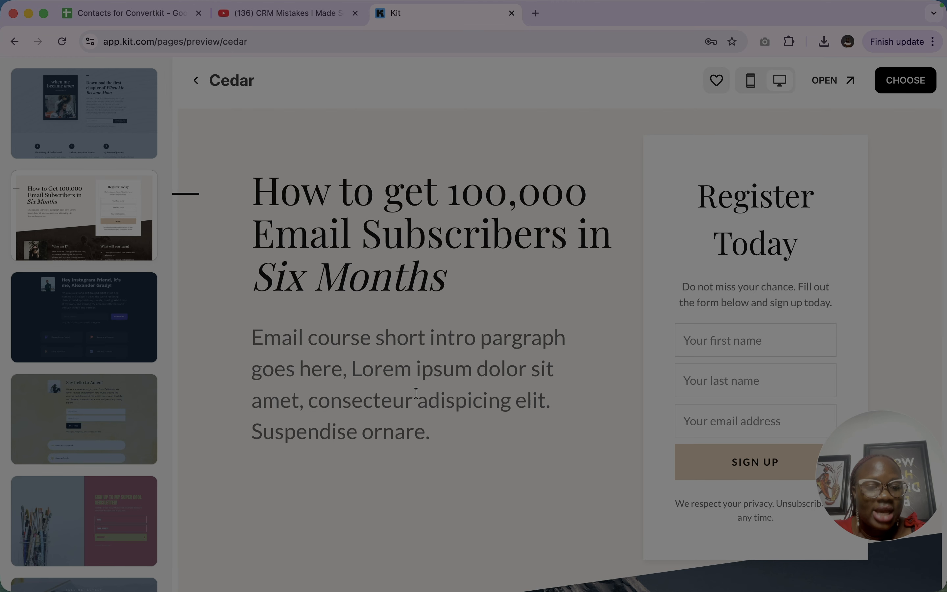
{"action": "scroll", "coordinate": [703, 348], "scroll_direction": "down", "scroll_amount": 10}
{"action": "scroll", "coordinate": [703, 347], "scroll_direction": "up", "scroll_amount": 10}
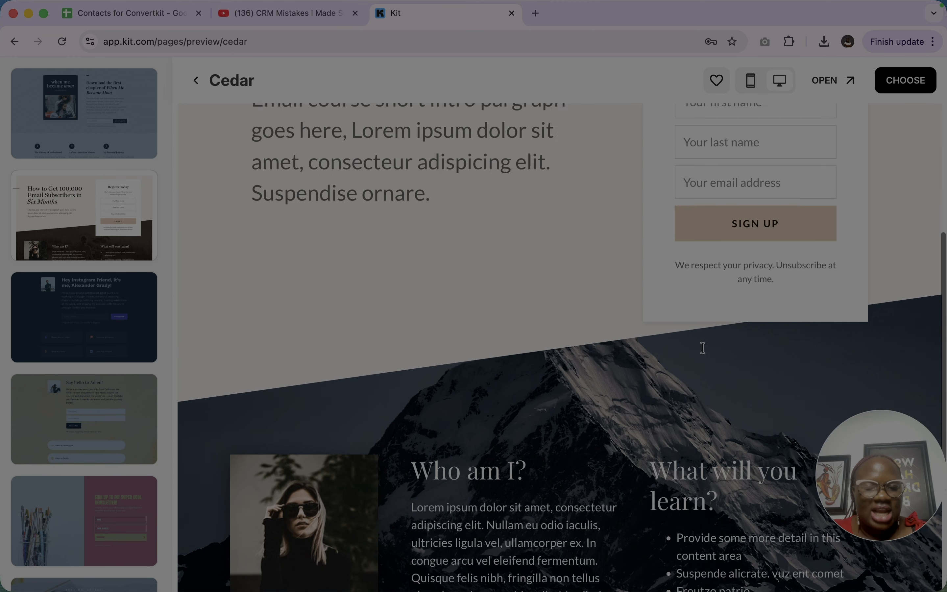
{"action": "scroll", "coordinate": [738, 382], "scroll_direction": "up", "scroll_amount": 2}
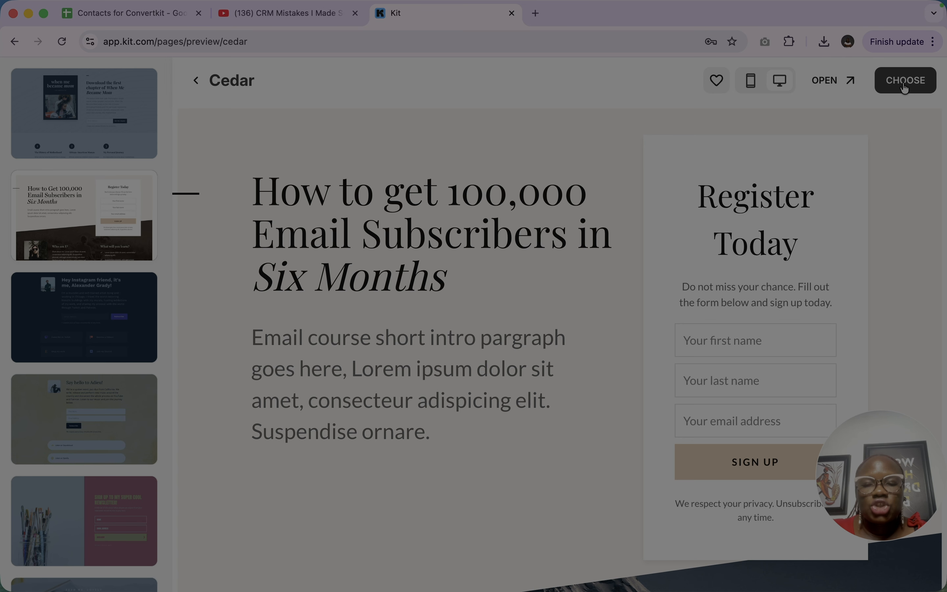
{"action": "left_click", "coordinate": [905, 84]}
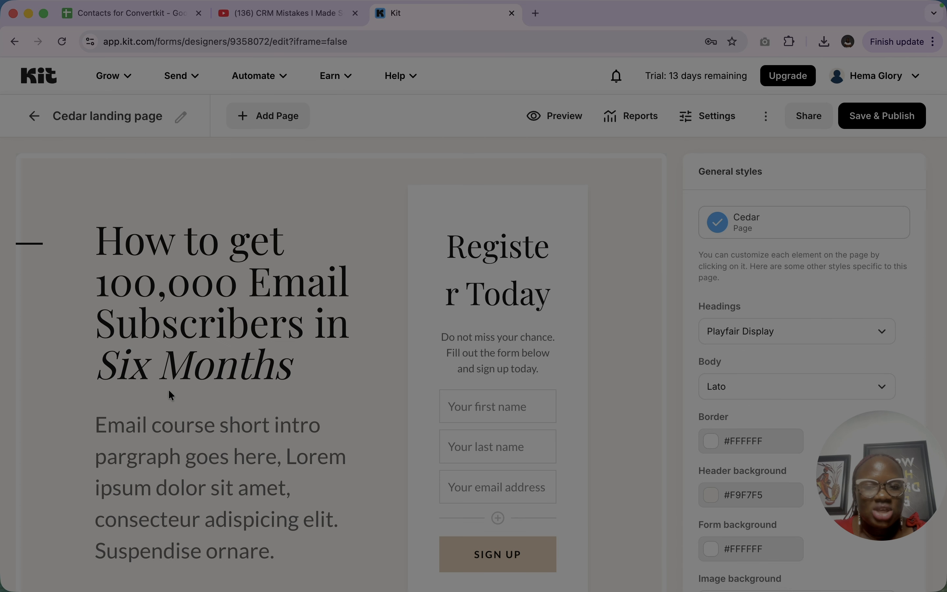
- Replace the landing page's main headline with "Welcome to CRMinstructors"
{"action": "left_click", "coordinate": [219, 320]}
{"action": "scroll", "coordinate": [221, 318], "scroll_direction": "down", "scroll_amount": 2}
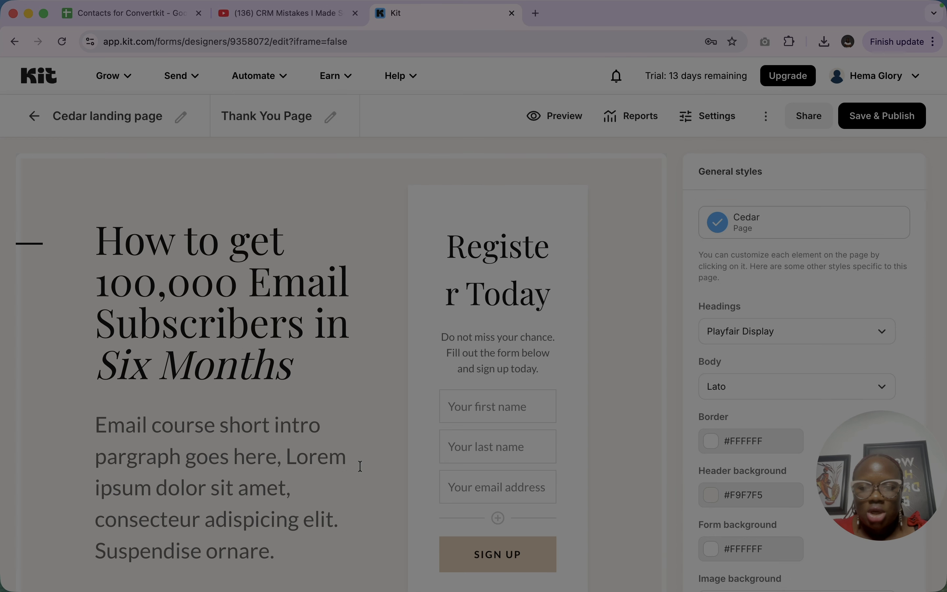
{"action": "scroll", "coordinate": [360, 467], "scroll_direction": "down", "scroll_amount": 1}
{"action": "left_click", "coordinate": [268, 240]}
{"action": "scroll", "coordinate": [269, 240], "scroll_direction": "down", "scroll_amount": 1}
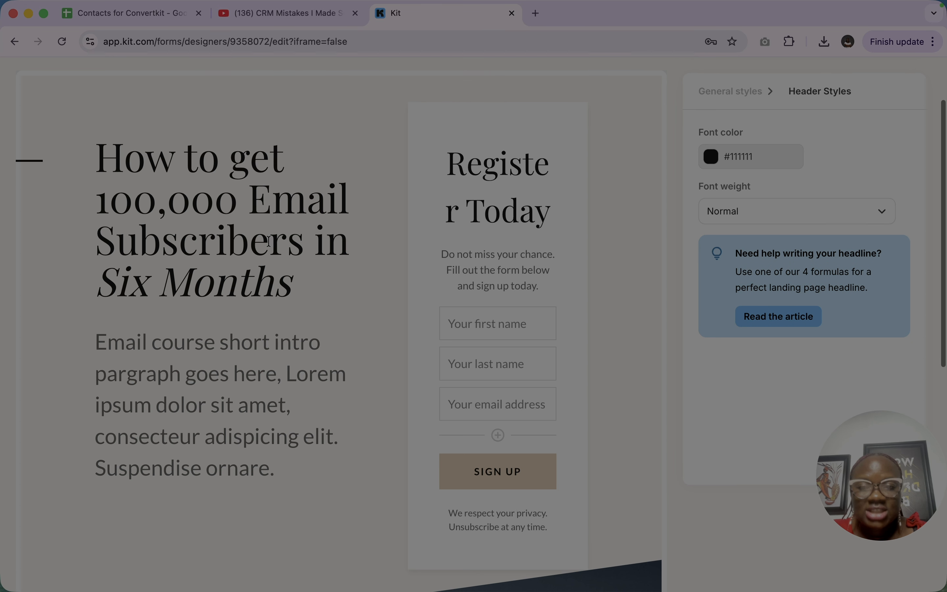
{"action": "triple_click", "coordinate": [216, 241]}
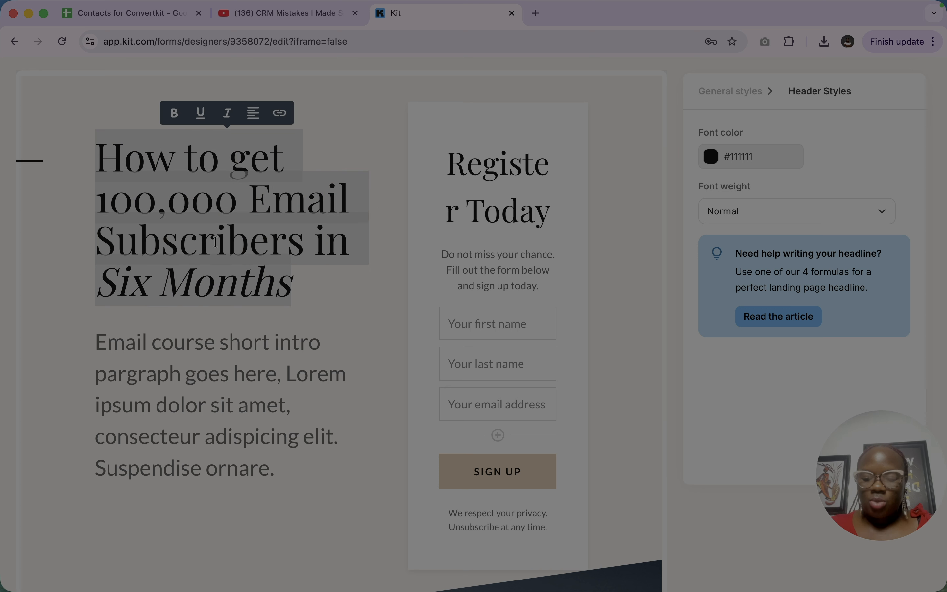
{"action": "type", "text": "Welcome to"}
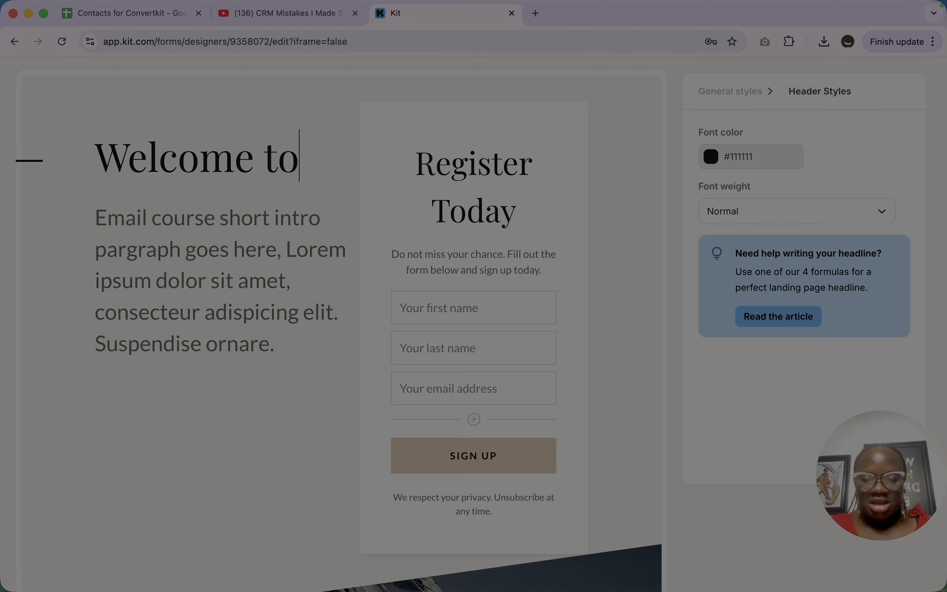
{"action": "key", "text": "Caps_Lock"}
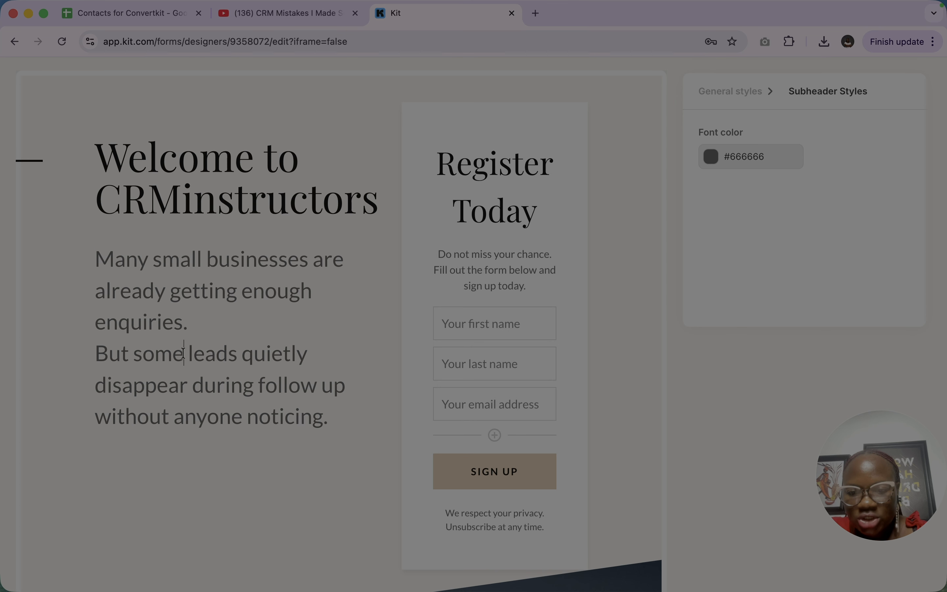
- Set the font color of the "Register Today" form header to #000000
{"action": "scroll", "coordinate": [331, 424], "scroll_direction": "down", "scroll_amount": 3}
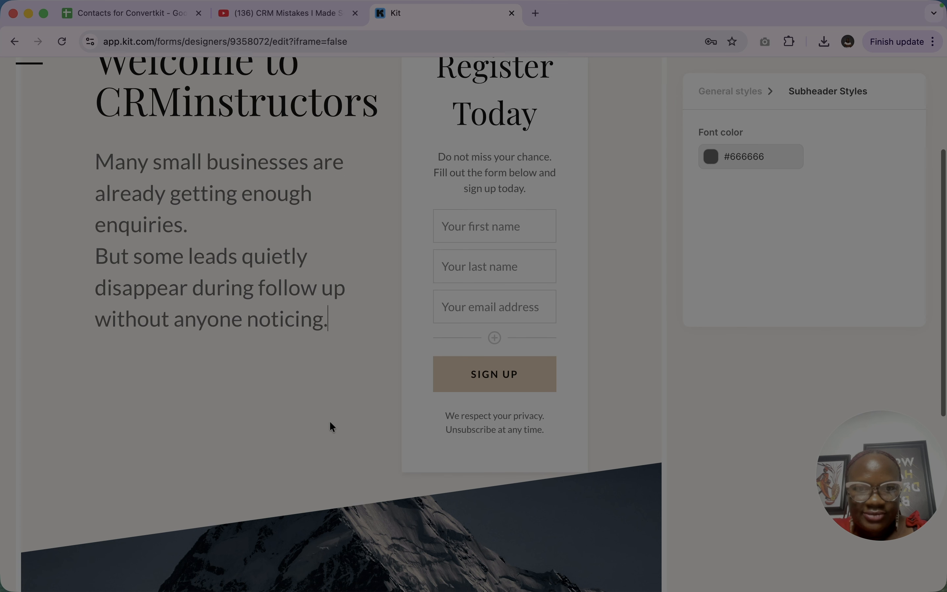
{"action": "scroll", "coordinate": [331, 424], "scroll_direction": "up", "scroll_amount": 1}
{"action": "left_click", "coordinate": [489, 151]}
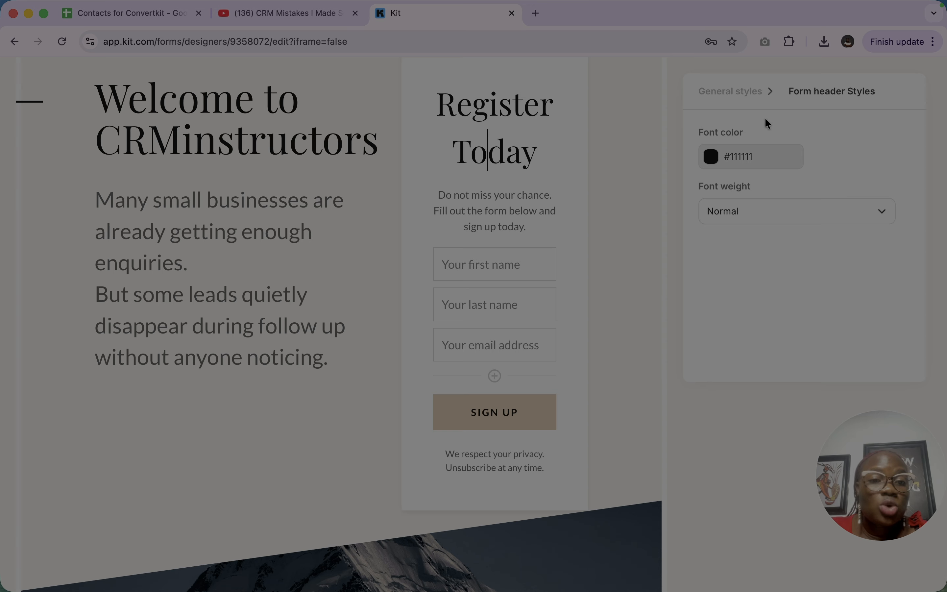
{"action": "left_click", "coordinate": [716, 165]}
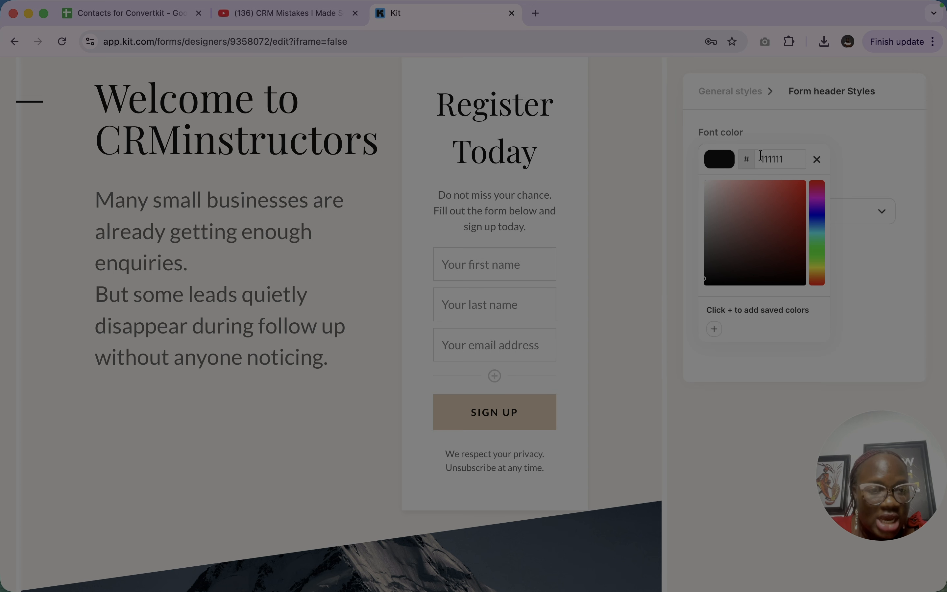
{"action": "left_click_drag", "start_coordinate": [707, 281], "coordinate": [711, 292]}
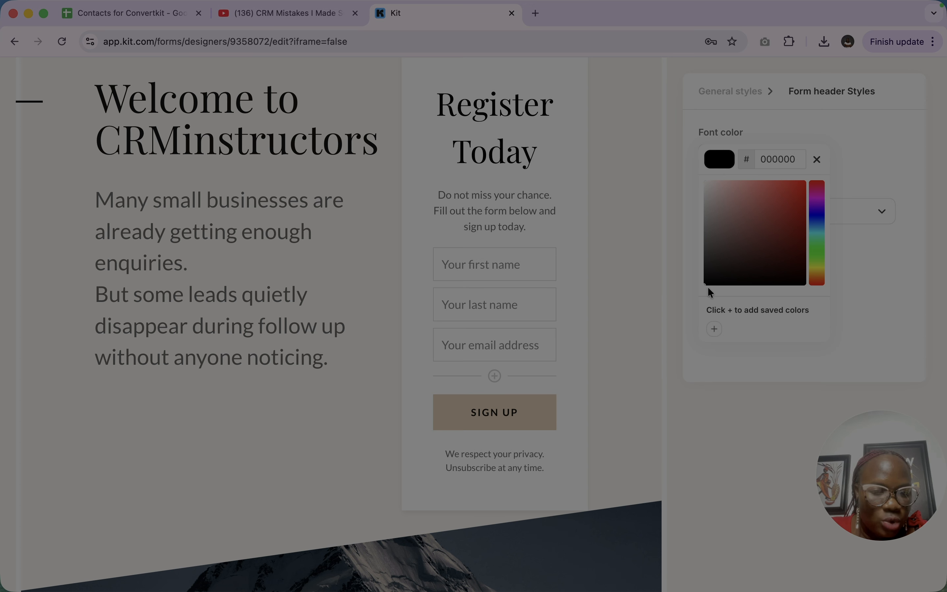
{"action": "left_click", "coordinate": [652, 270]}
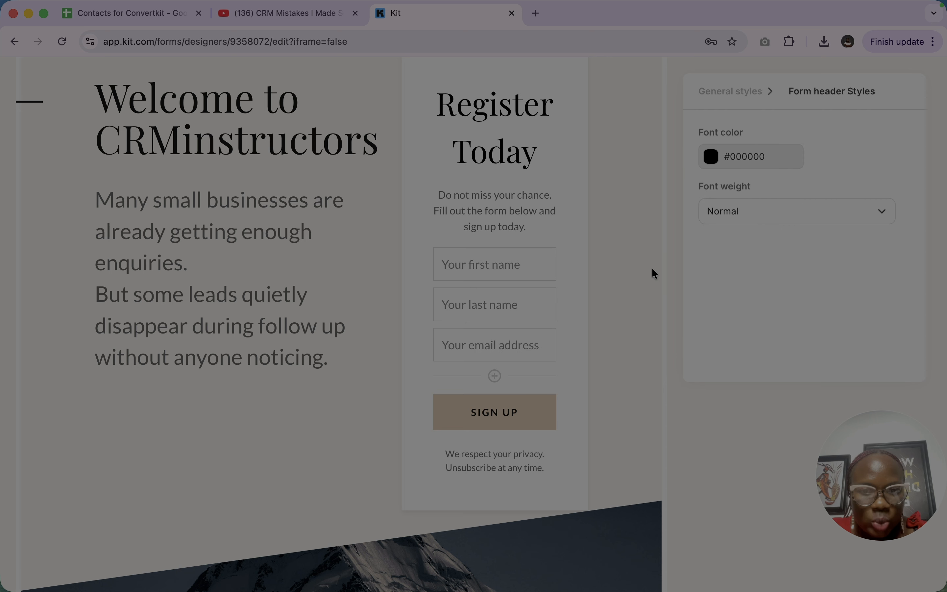
- Add another field to the registration form and assign it to the Phone custom field
{"action": "left_click", "coordinate": [490, 214]}
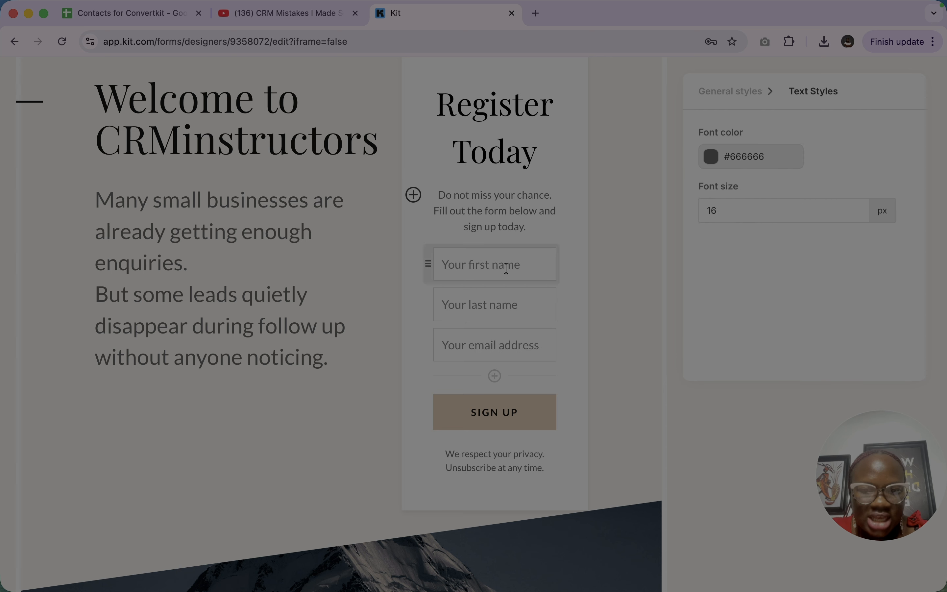
{"action": "left_click", "coordinate": [477, 276]}
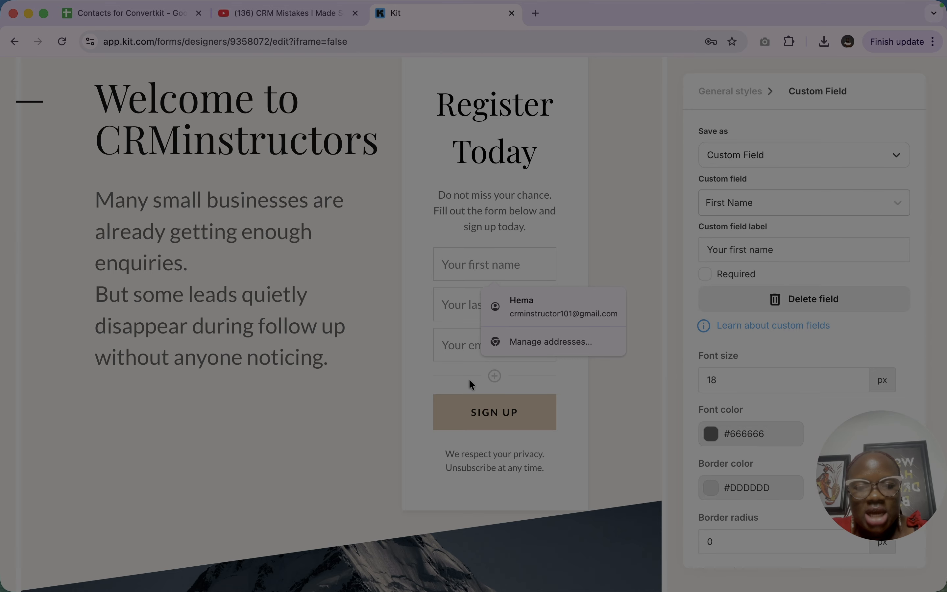
{"action": "left_click", "coordinate": [495, 375]}
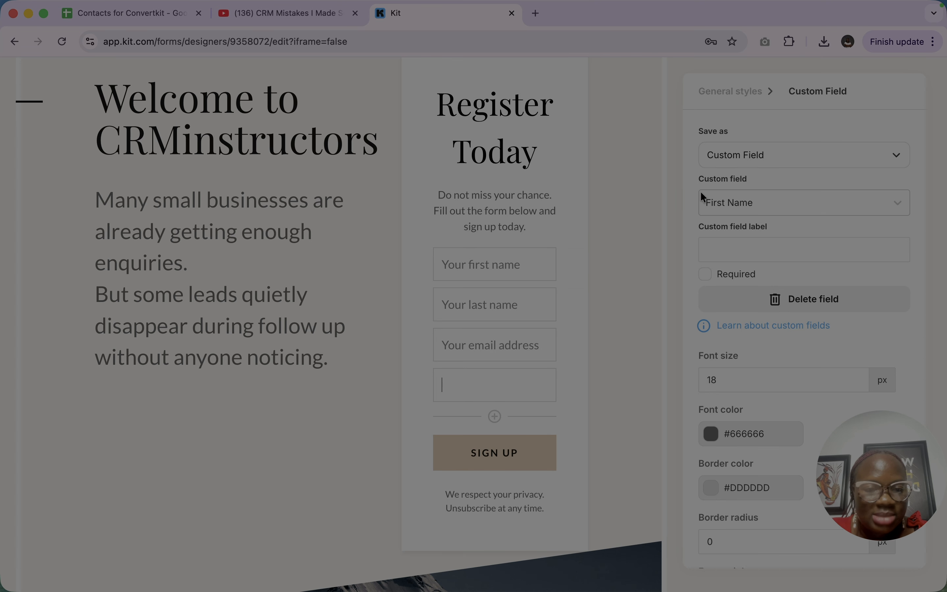
{"action": "left_click", "coordinate": [744, 203]}
{"action": "scroll", "coordinate": [736, 368], "scroll_direction": "down", "scroll_amount": 3}
{"action": "left_click", "coordinate": [737, 356]}
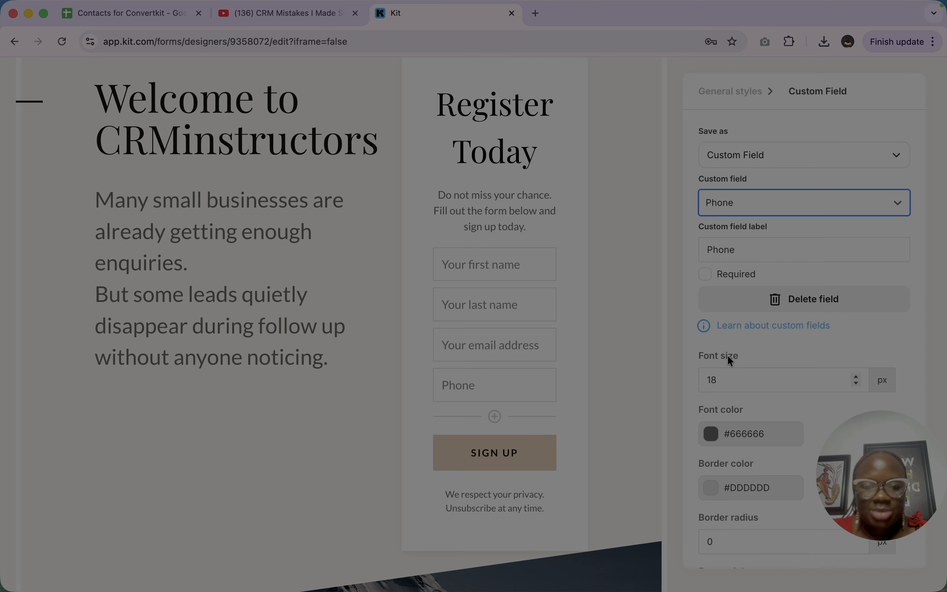
- Set the font color of the registration form's fields to #000000
{"action": "left_click", "coordinate": [711, 440]}
{"action": "left_click", "coordinate": [714, 548]}
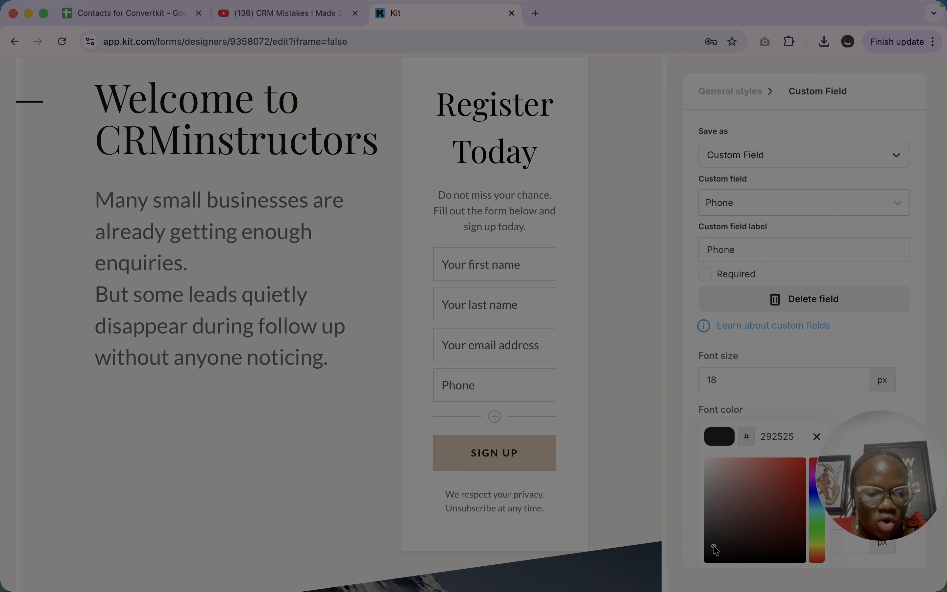
{"action": "left_click_drag", "start_coordinate": [714, 547], "coordinate": [699, 572]}
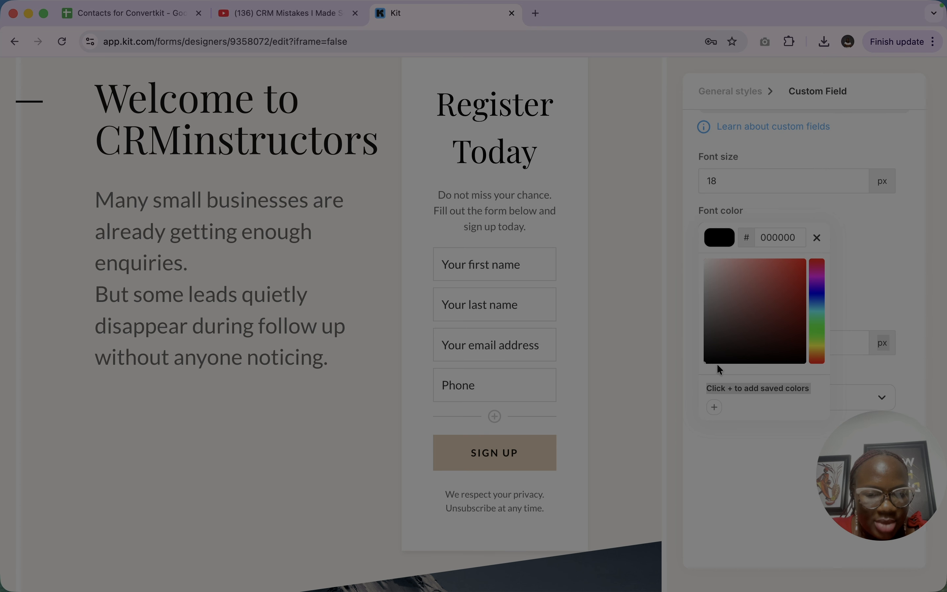
- Set the border color of the registration form's fields to red, #ff0000
{"action": "left_click", "coordinate": [482, 347]}
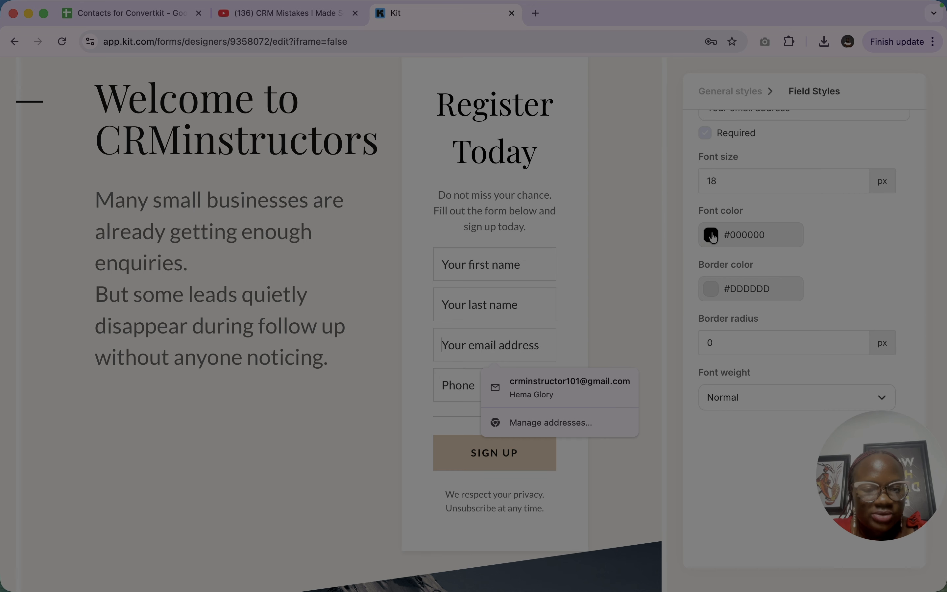
{"action": "left_click", "coordinate": [712, 234]}
{"action": "left_click", "coordinate": [672, 339]}
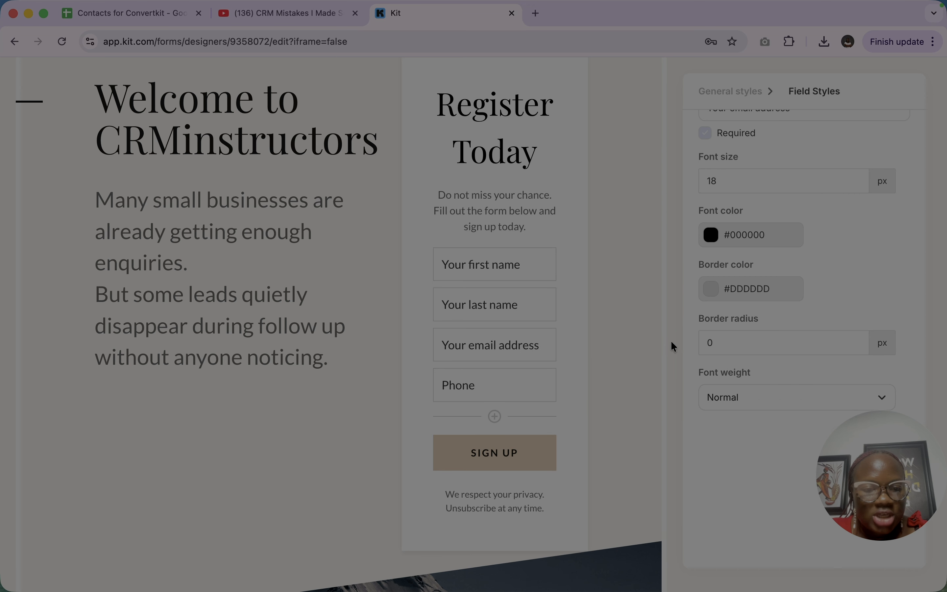
{"action": "left_click", "coordinate": [715, 294]}
{"action": "left_click_drag", "start_coordinate": [780, 347], "coordinate": [807, 316]}
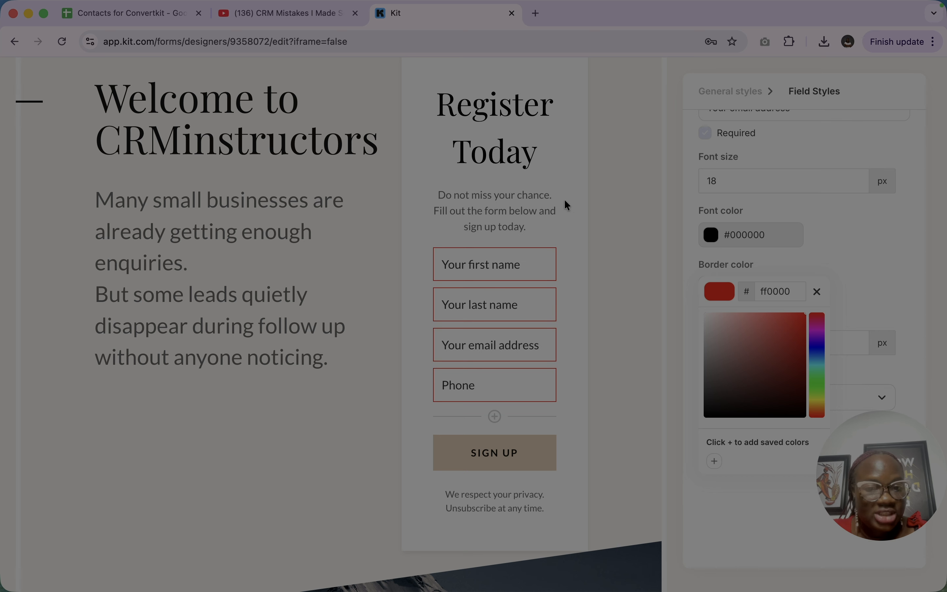
- Darken the font color of the "Do not miss your chance" text to #060606
{"action": "left_click", "coordinate": [514, 212]}
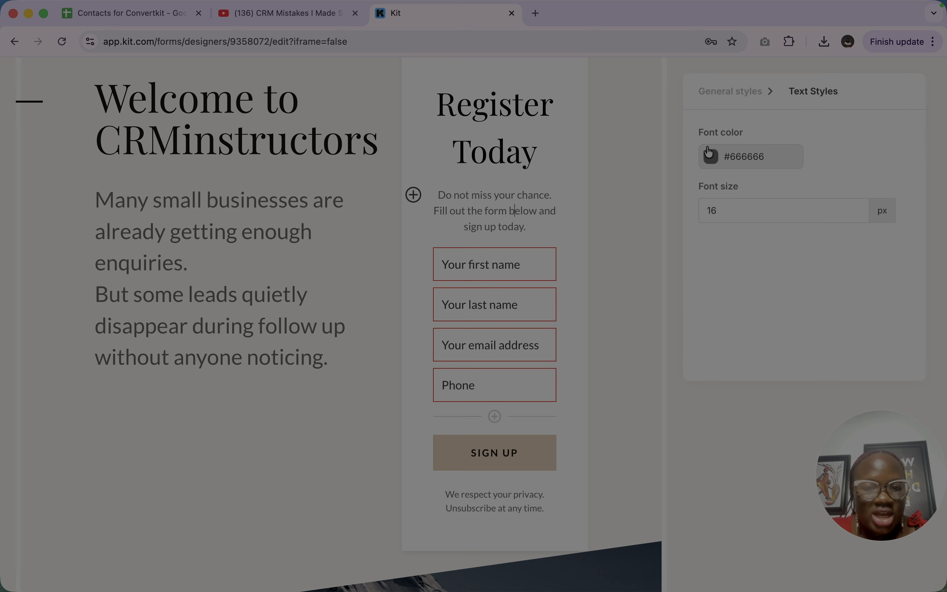
{"action": "left_click", "coordinate": [713, 158]}
{"action": "left_click_drag", "start_coordinate": [752, 261], "coordinate": [695, 282]}
{"action": "left_click", "coordinate": [579, 257]}
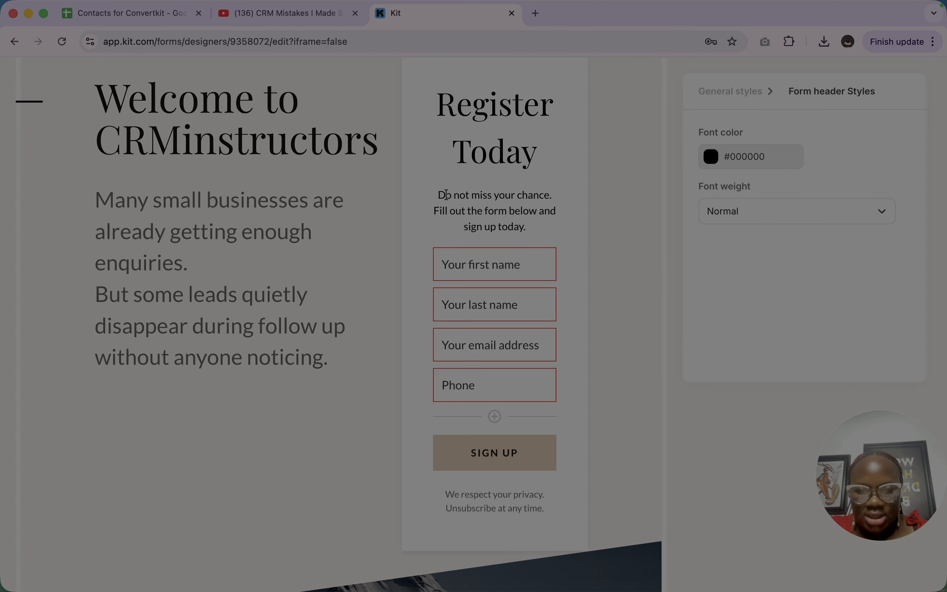
- Insert the Unsplash photo of a car on a desert road into the form's description text
{"action": "left_click", "coordinate": [413, 195]}
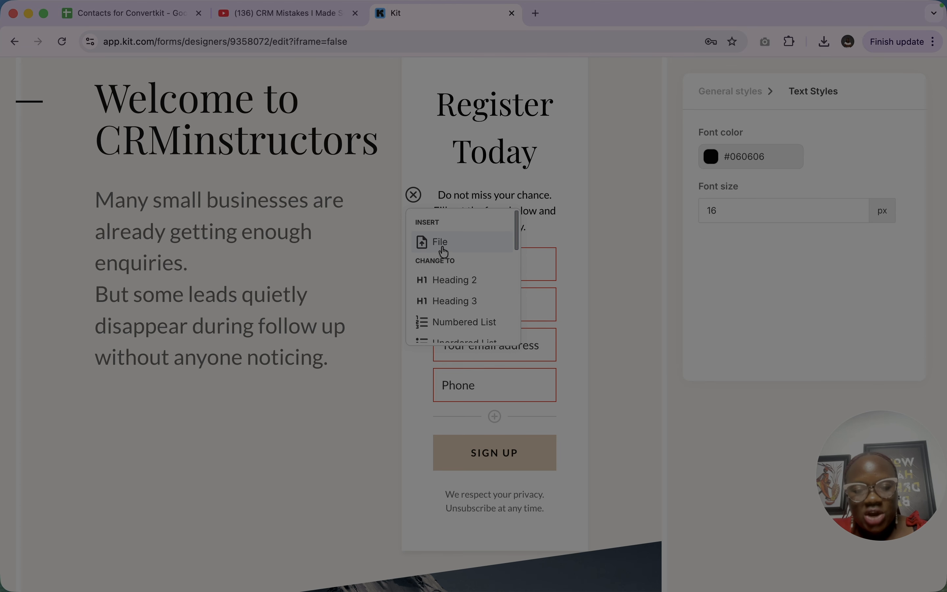
{"action": "scroll", "coordinate": [443, 243], "scroll_direction": "down", "scroll_amount": 5}
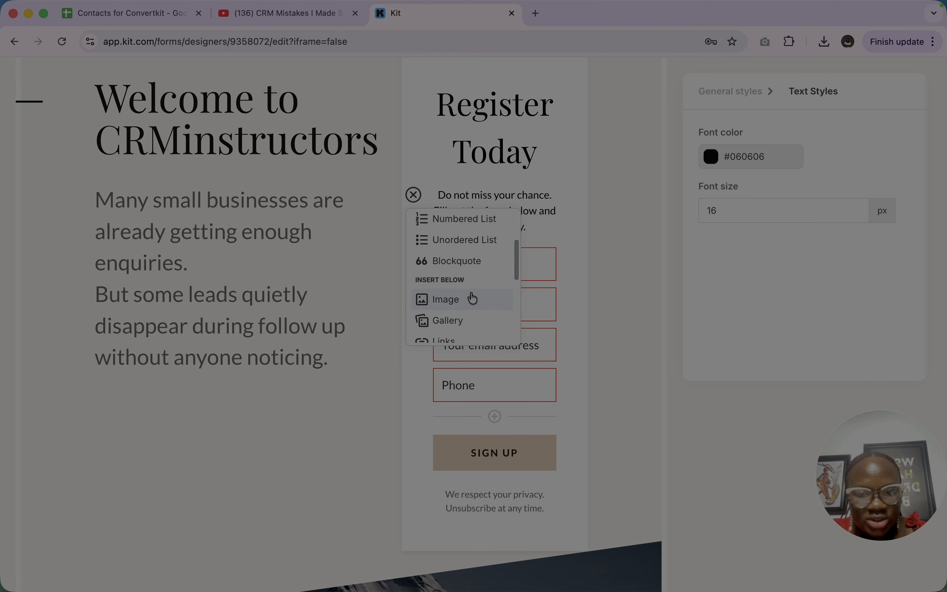
{"action": "scroll", "coordinate": [474, 296], "scroll_direction": "down", "scroll_amount": 2}
{"action": "left_click", "coordinate": [451, 255]}
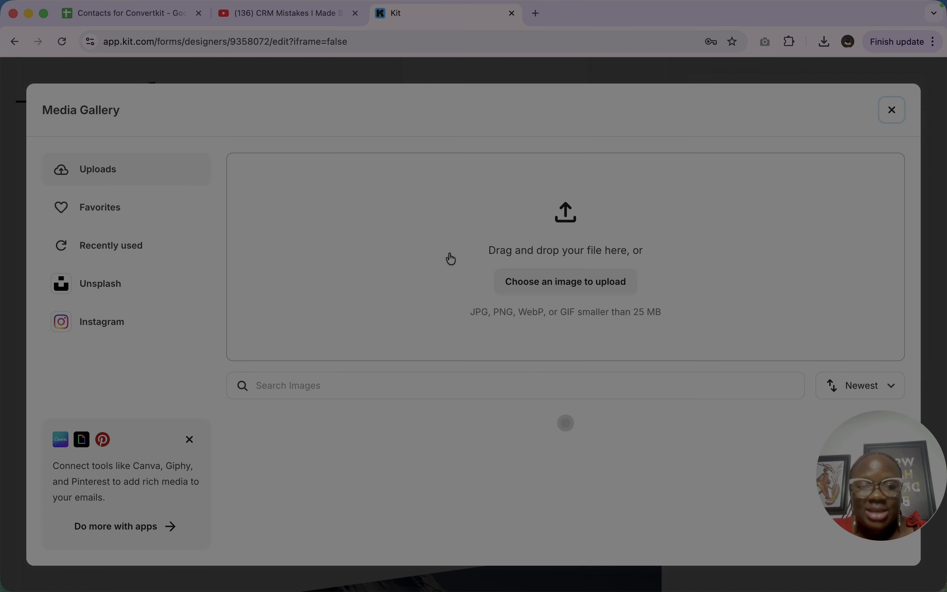
{"action": "left_click", "coordinate": [90, 295]}
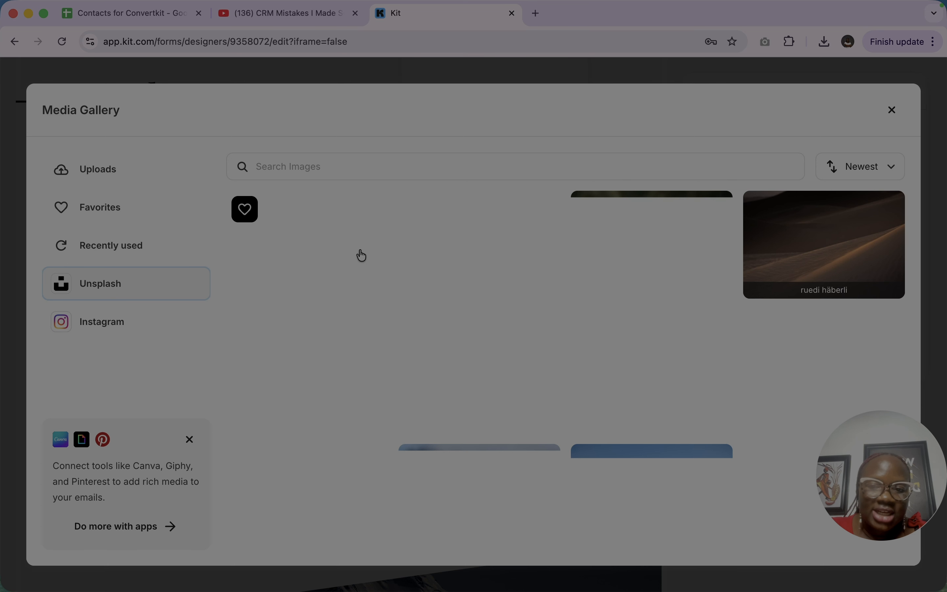
{"action": "scroll", "coordinate": [493, 441], "scroll_direction": "down", "scroll_amount": 15}
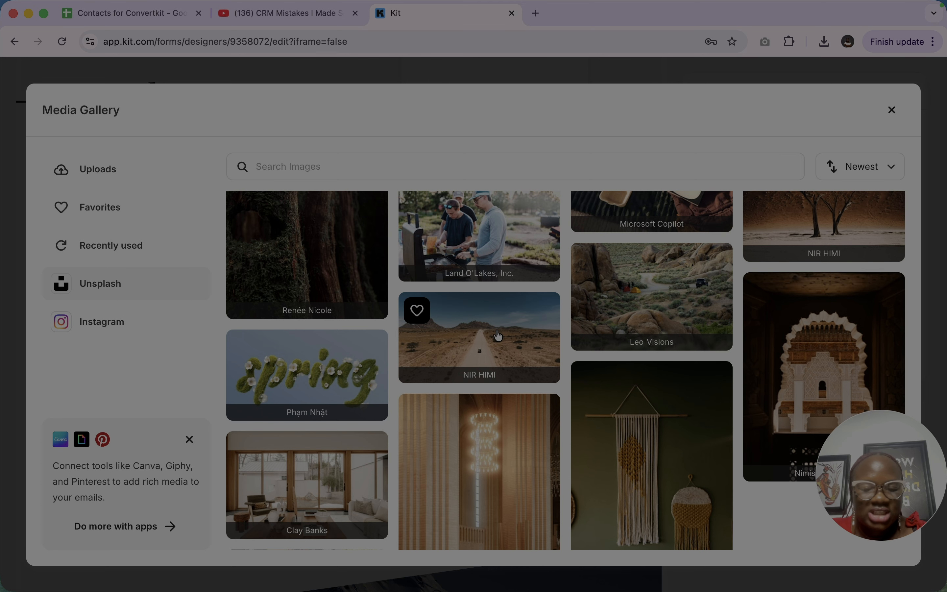
{"action": "left_click", "coordinate": [478, 358]}
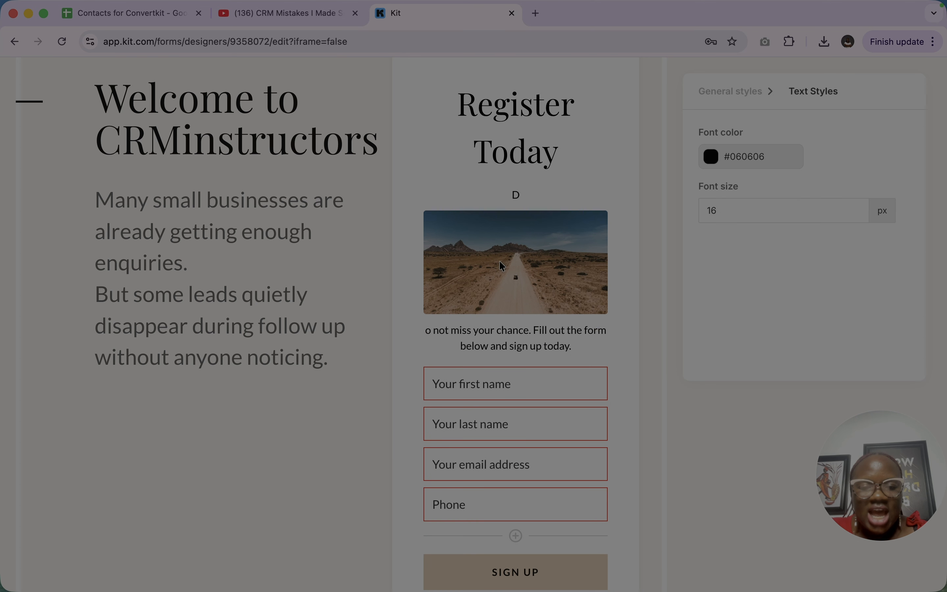
- Remove the stray "D" above the desert road image and put it back before "o not miss your chance"
{"action": "left_click", "coordinate": [524, 196]}
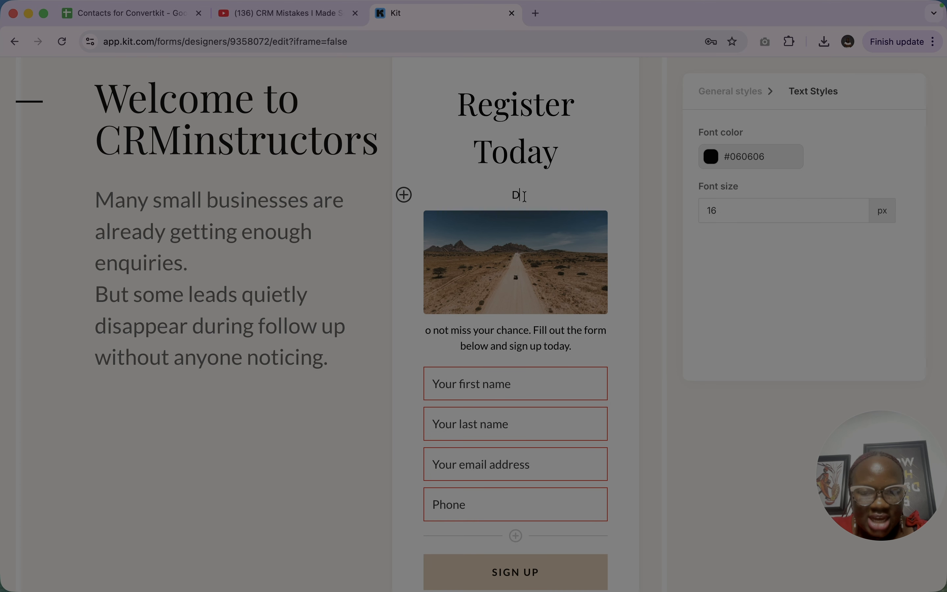
{"action": "key", "text": "BackSpace"}
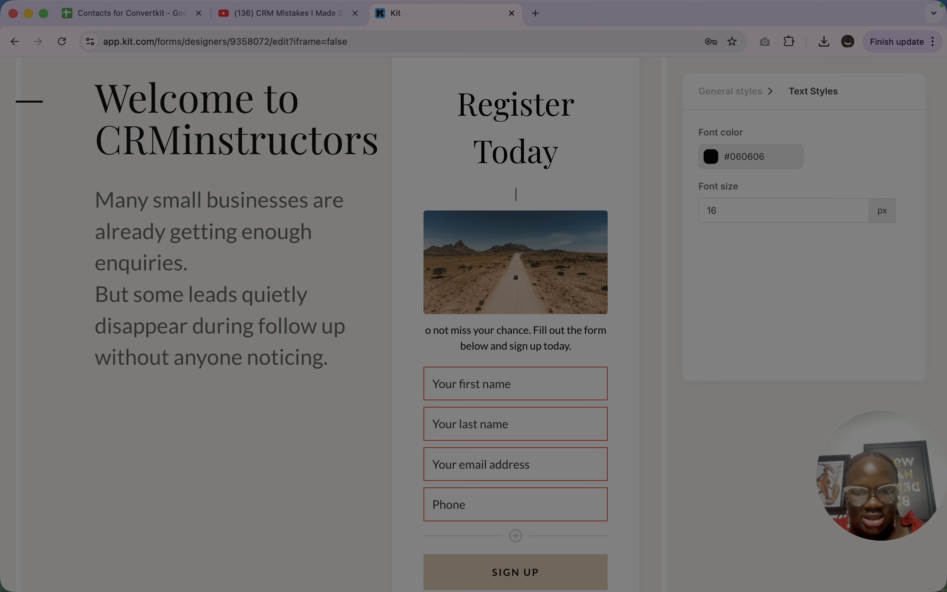
{"action": "left_click", "coordinate": [427, 333]}
{"action": "type", "text": "D"}
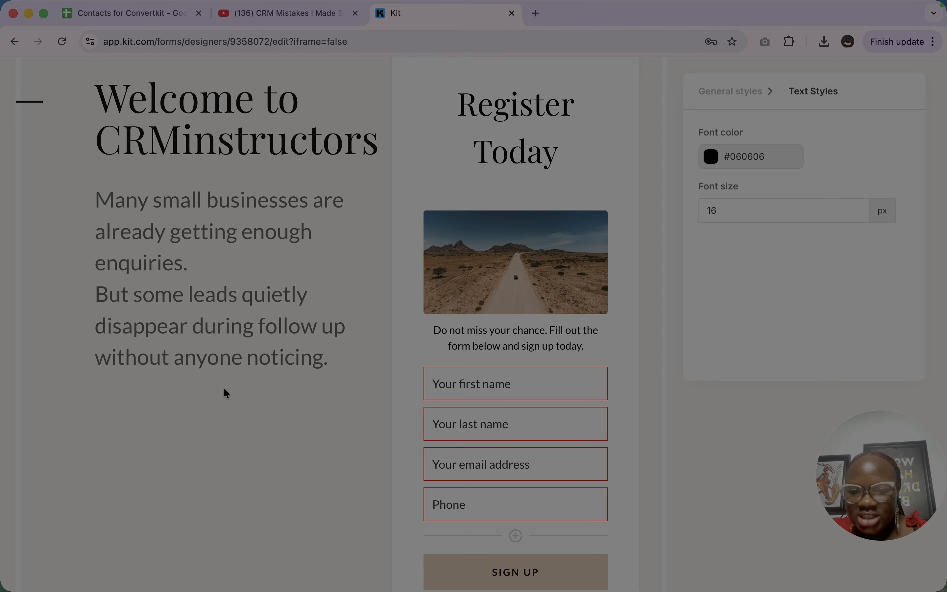
{"action": "left_click", "coordinate": [271, 347]}
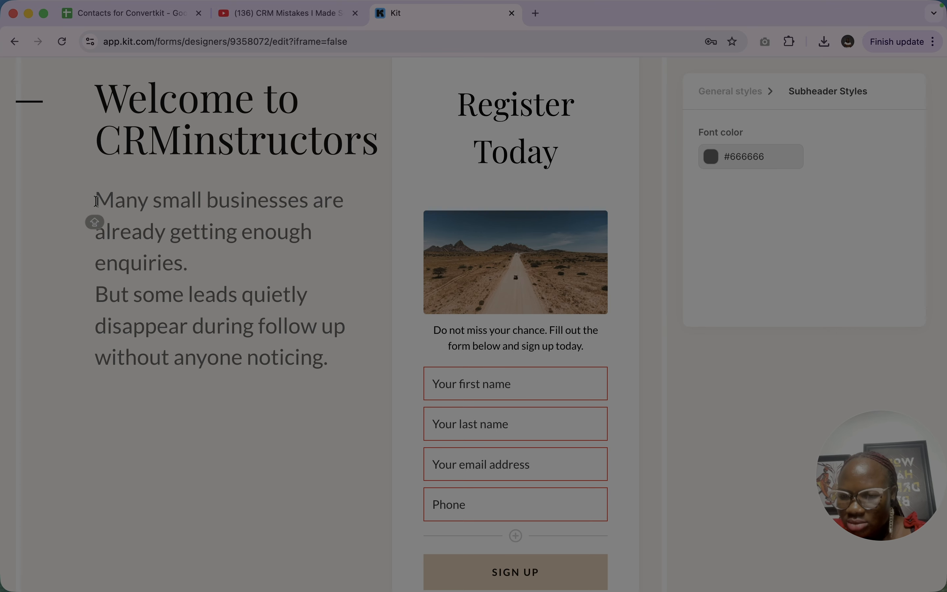
{"action": "left_click", "coordinate": [222, 349]}
{"action": "left_click", "coordinate": [461, 237]}
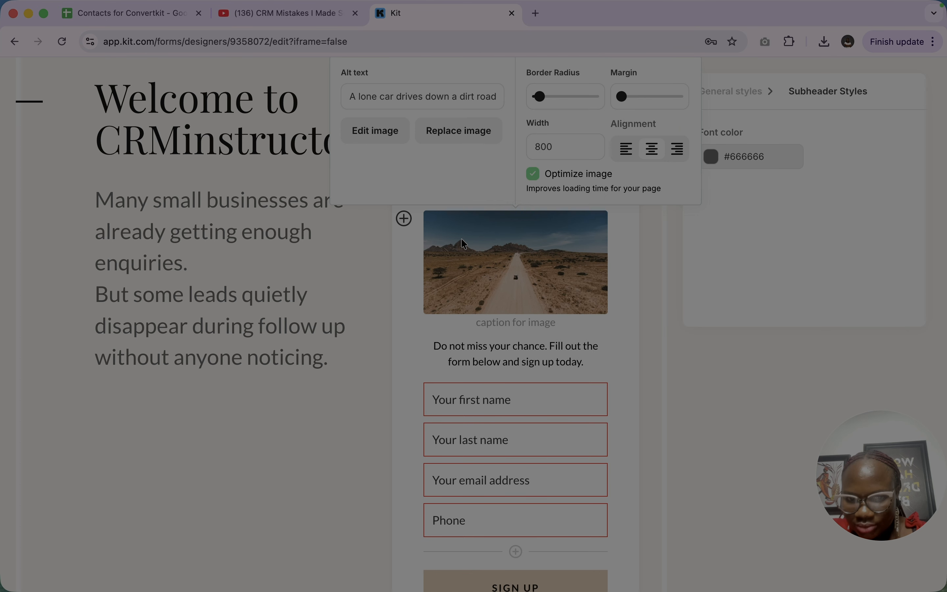
{"action": "mouse_move", "coordinate": [461, 238]}
{"action": "left_mouse_down"}
{"action": "mouse_move", "coordinate": [272, 298]}
{"action": "mouse_move", "coordinate": [456, 247]}
{"action": "left_mouse_up"}
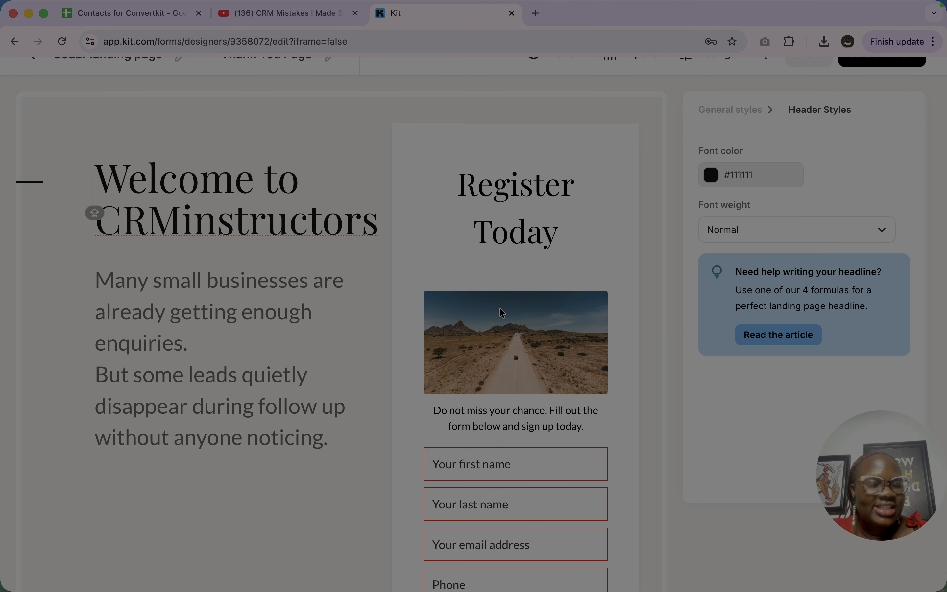
- Insert a video block at the form's desert road image and embed the copied YouTube link to the CRM mistakes video
{"action": "left_click", "coordinate": [436, 293]}
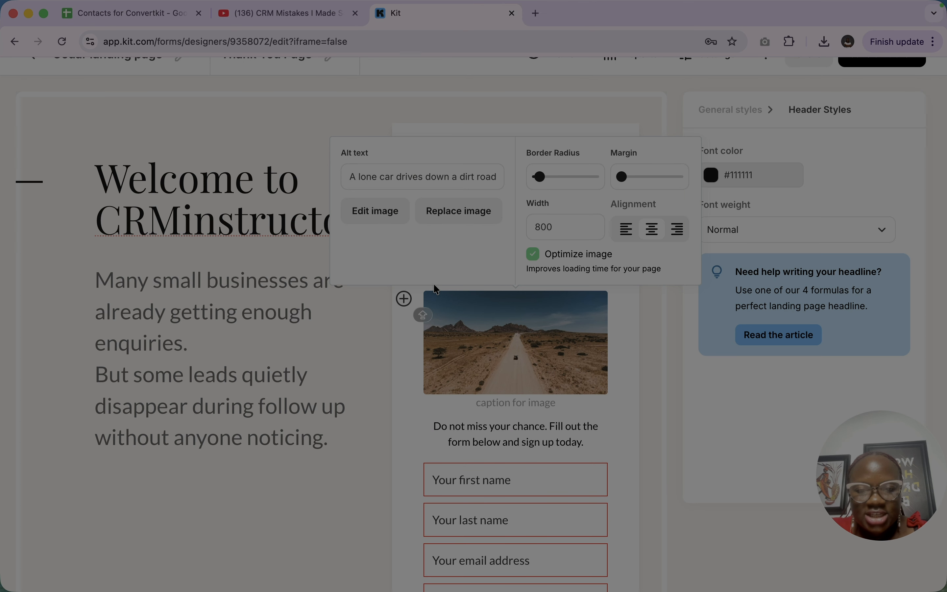
{"action": "left_click", "coordinate": [405, 300]}
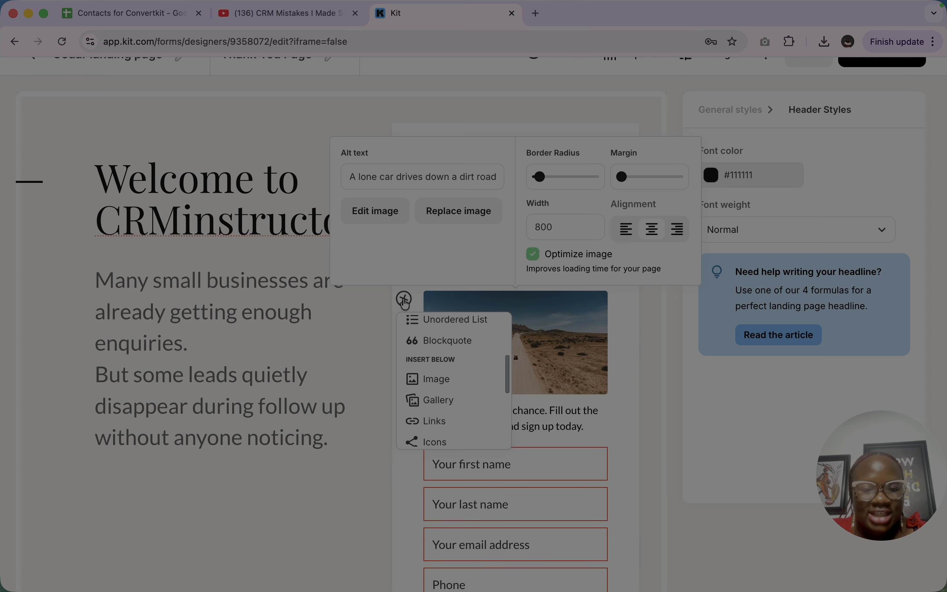
{"action": "scroll", "coordinate": [444, 394], "scroll_direction": "down", "scroll_amount": 2}
{"action": "scroll", "coordinate": [444, 394], "scroll_direction": "down", "scroll_amount": 1}
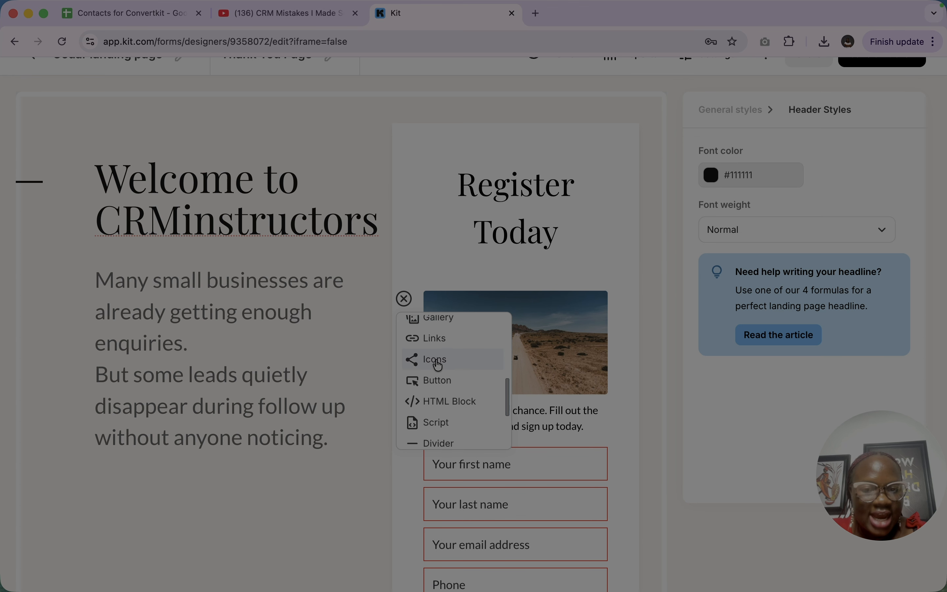
{"action": "scroll", "coordinate": [438, 364], "scroll_direction": "down", "scroll_amount": 5}
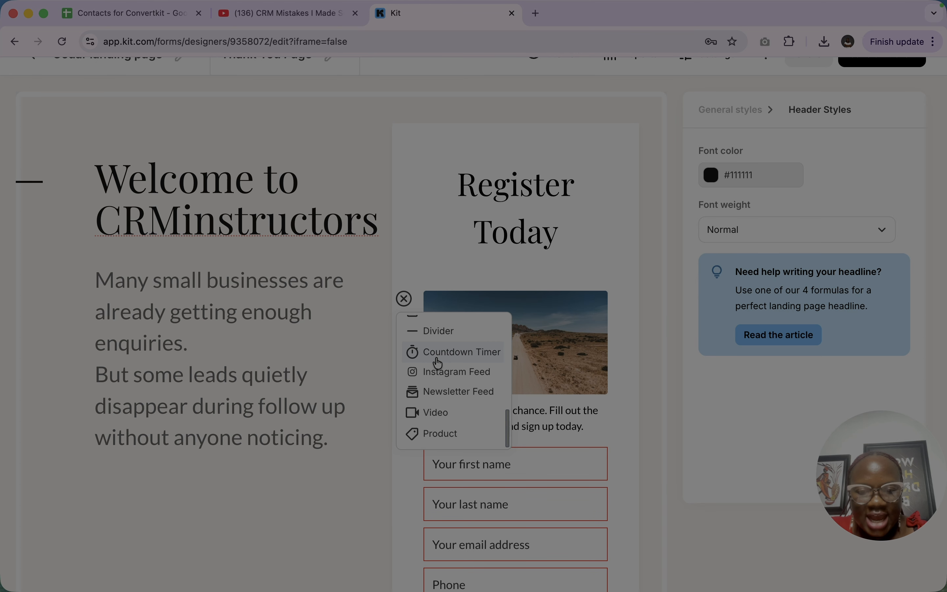
{"action": "scroll", "coordinate": [437, 363], "scroll_direction": "down", "scroll_amount": 1}
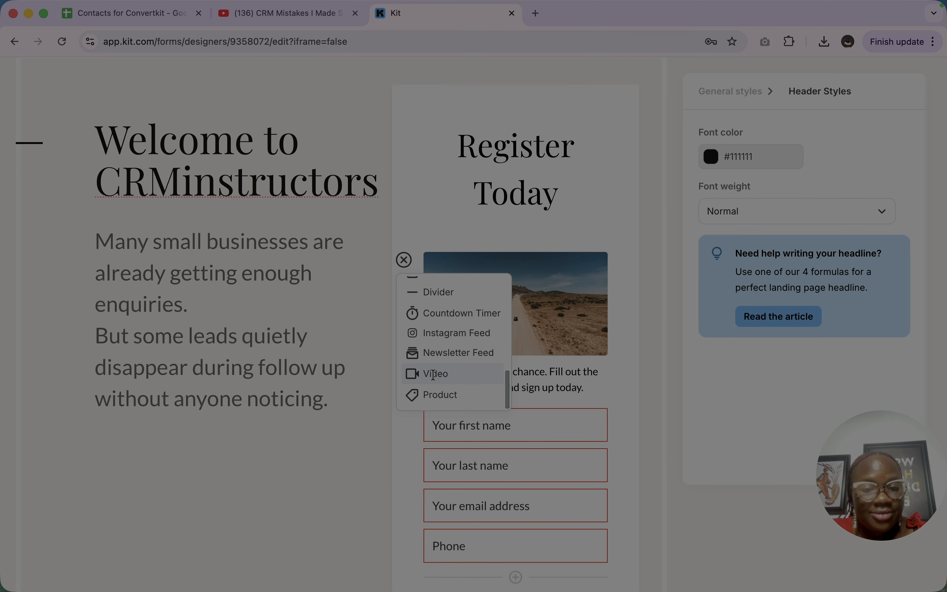
{"action": "left_click", "coordinate": [434, 374]}
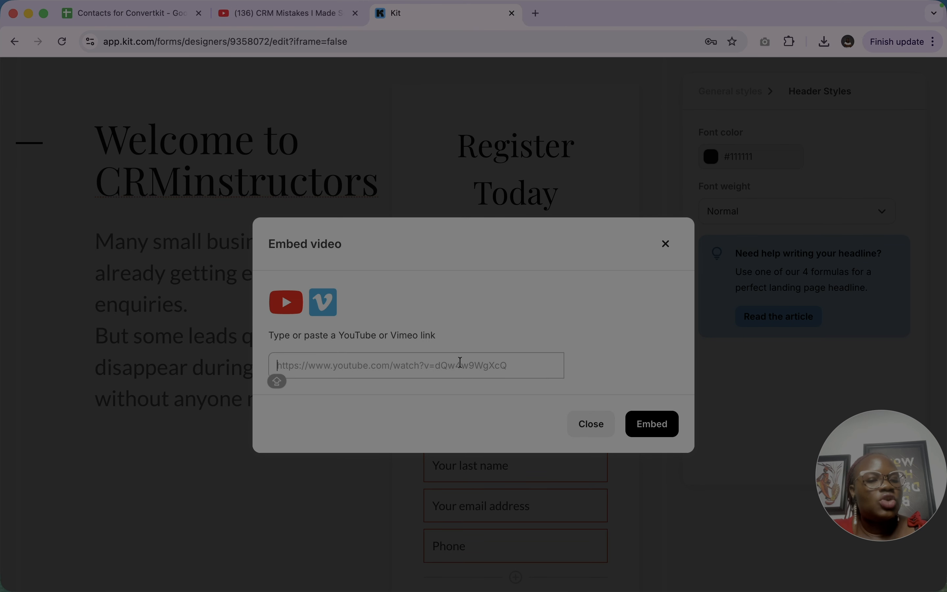
{"action": "type", "text": "https://youtu.be/iRwtaKS16IQ?si=EVf_x416lr5jV7fB"}
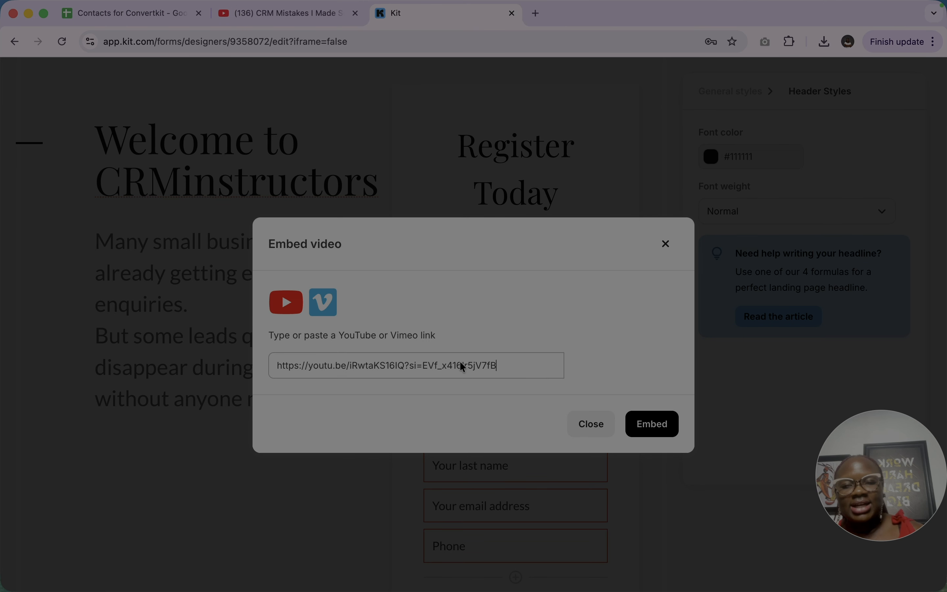
{"action": "left_click", "coordinate": [651, 423]}
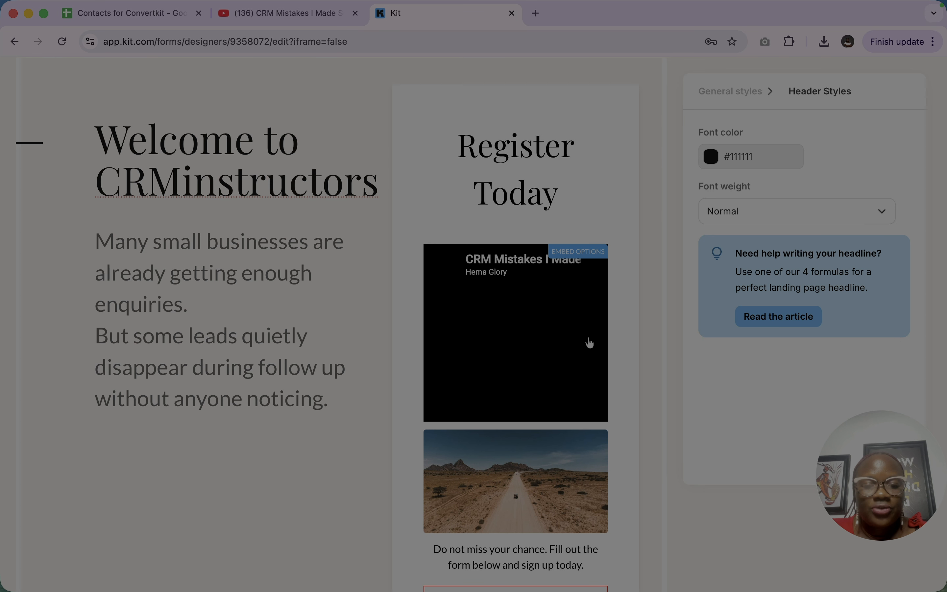
- Delete the desert road image below the embedded video in the registration form
{"action": "scroll", "coordinate": [492, 389], "scroll_direction": "down", "scroll_amount": 3}
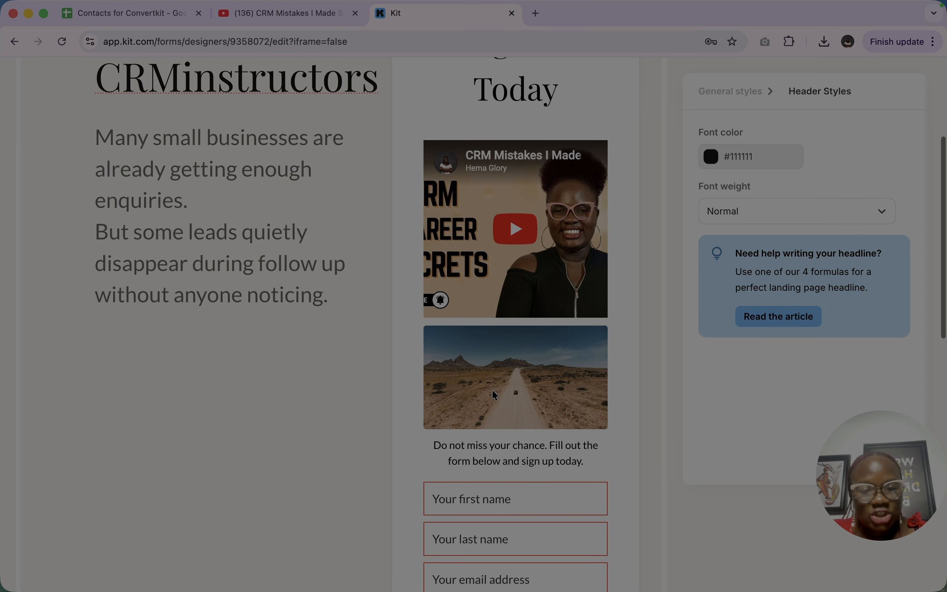
{"action": "left_click", "coordinate": [492, 389]}
{"action": "key", "text": "BackSpace"}
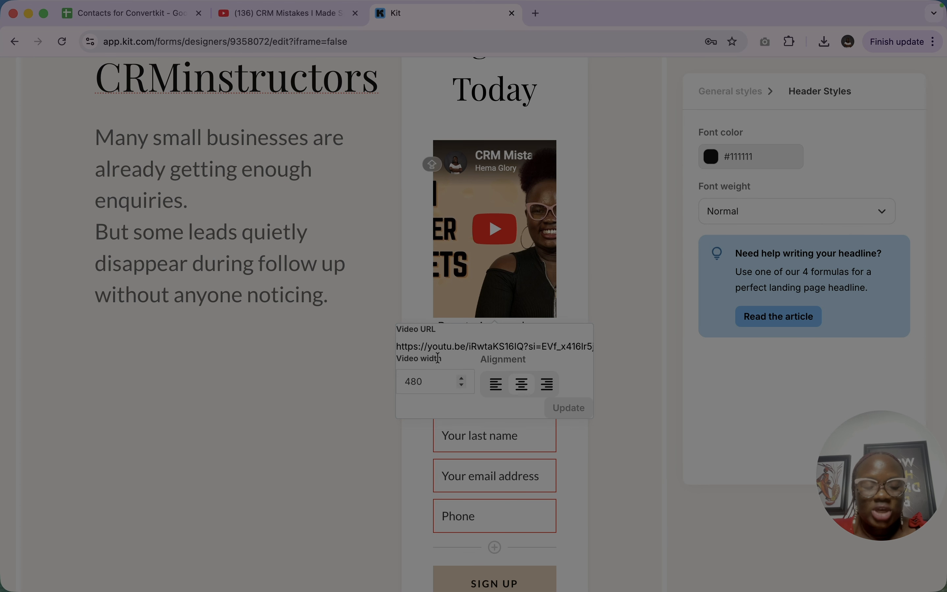
{"action": "left_click", "coordinate": [611, 281]}
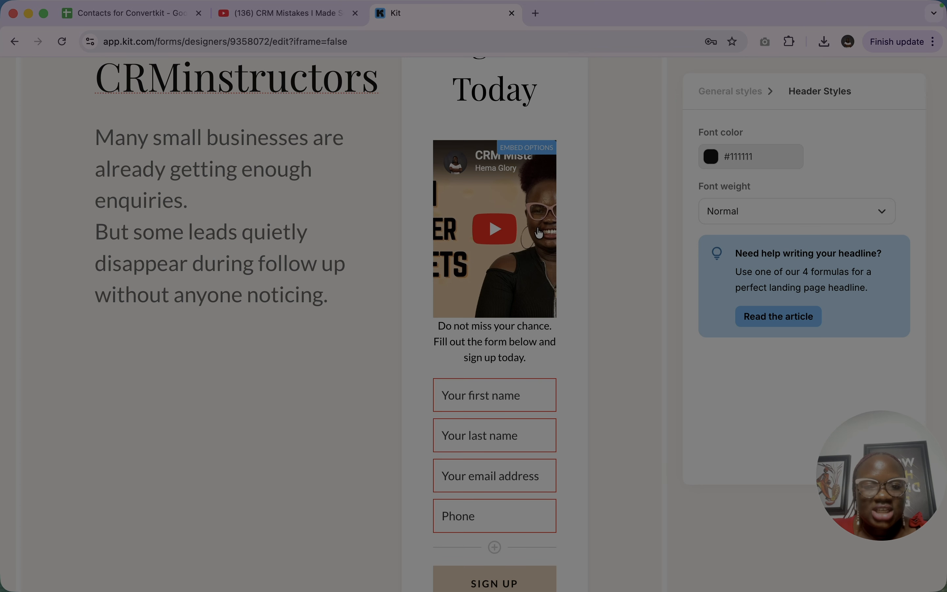
{"action": "scroll", "coordinate": [460, 298], "scroll_direction": "down", "scroll_amount": 7}
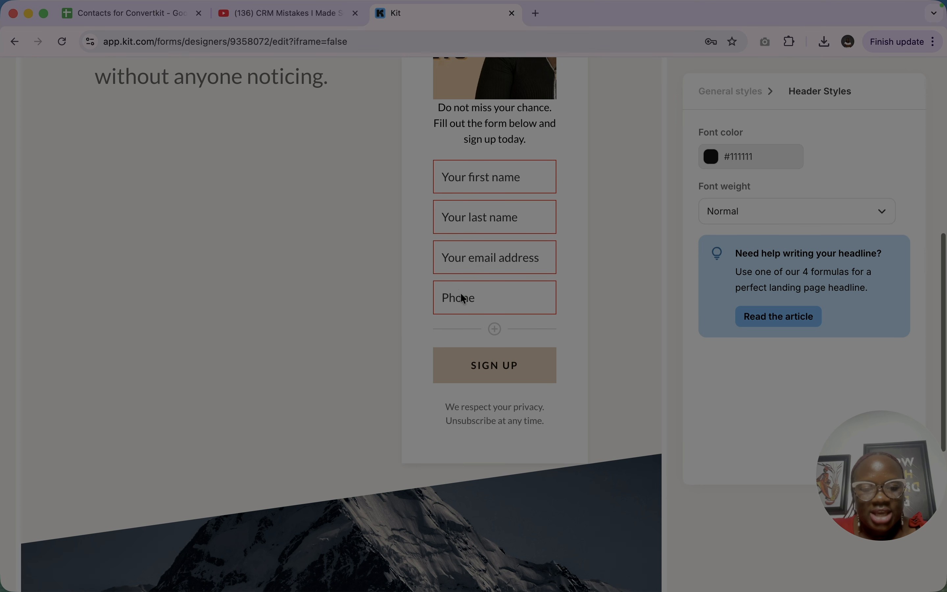
- Examine the style settings of the sign-up button, privacy disclaimer and "Who am I?" section, and the blocks insertable at the disclaimer
{"action": "left_click", "coordinate": [507, 311]}
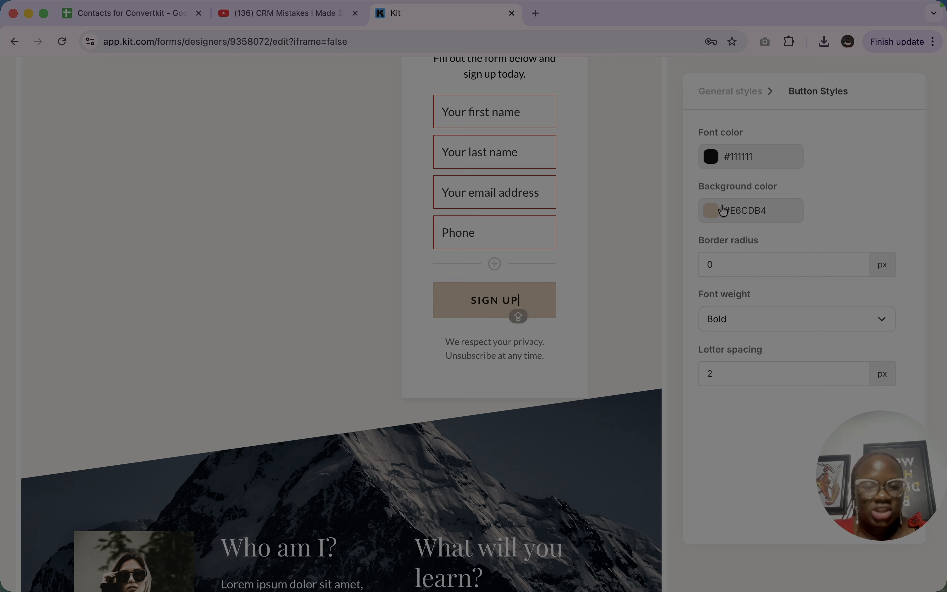
{"action": "left_click", "coordinate": [507, 356]}
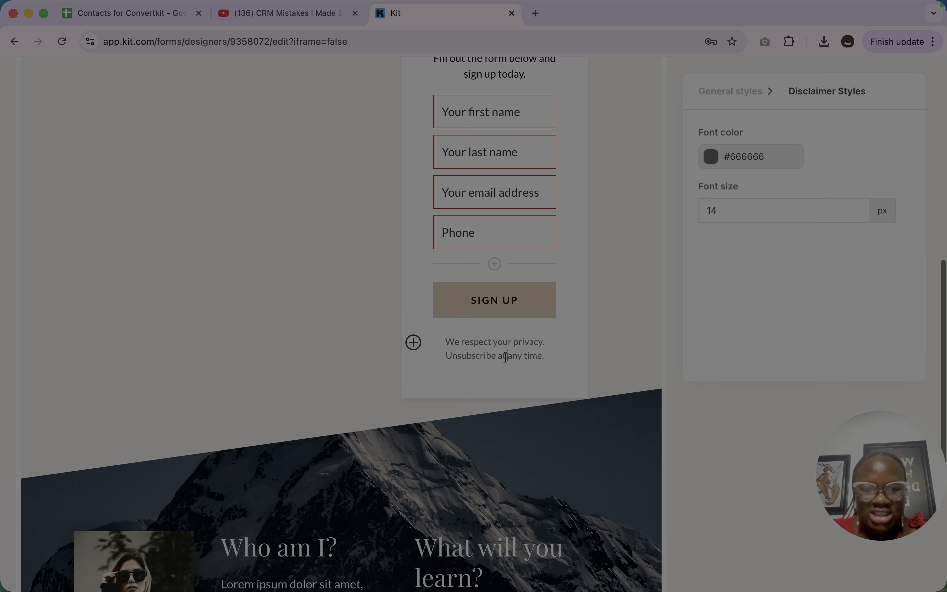
{"action": "left_click", "coordinate": [414, 342]}
{"action": "scroll", "coordinate": [472, 435], "scroll_direction": "down", "scroll_amount": 6}
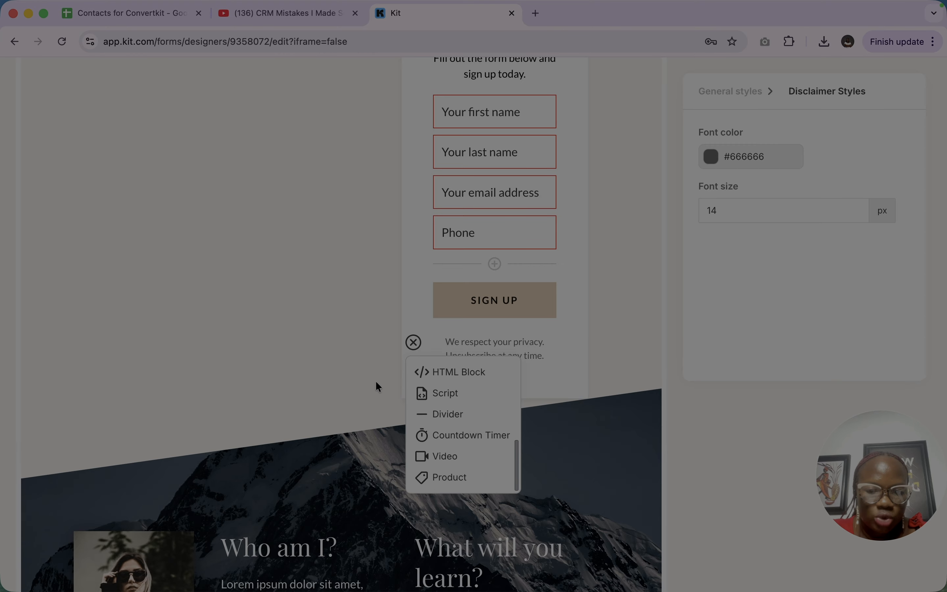
{"action": "left_click", "coordinate": [358, 370]}
{"action": "scroll", "coordinate": [358, 370], "scroll_direction": "down", "scroll_amount": 6}
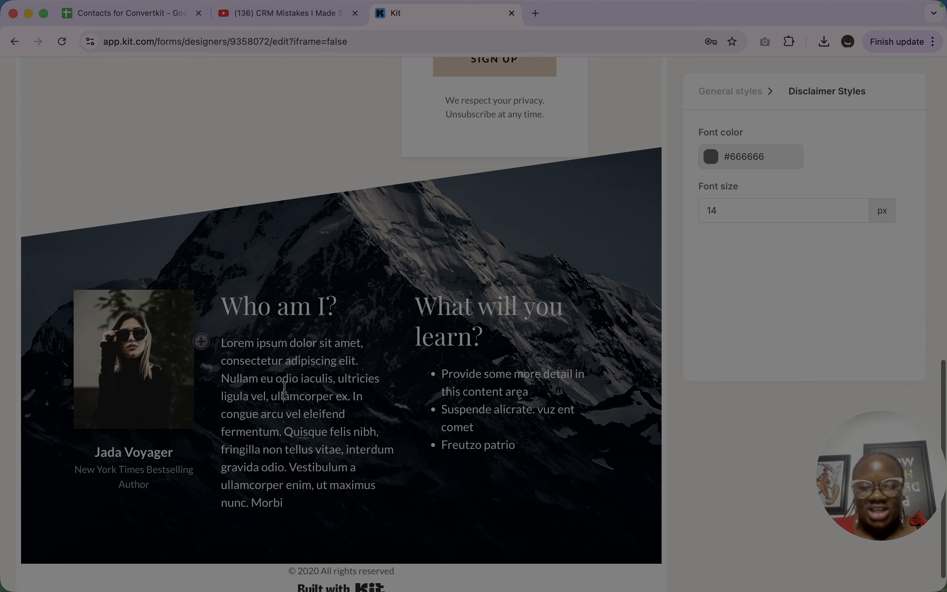
{"action": "left_click", "coordinate": [284, 388]}
{"action": "left_click", "coordinate": [270, 307]}
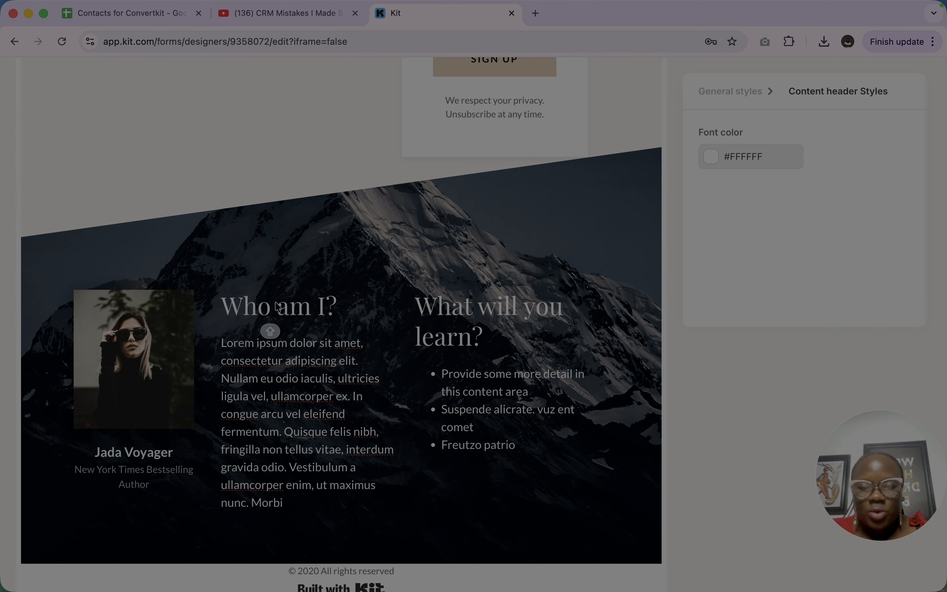
- Replace the author photo beside "Who am I?" with the uploaded image 1w.png from the Downloads folder
{"action": "left_click", "coordinate": [128, 352]}
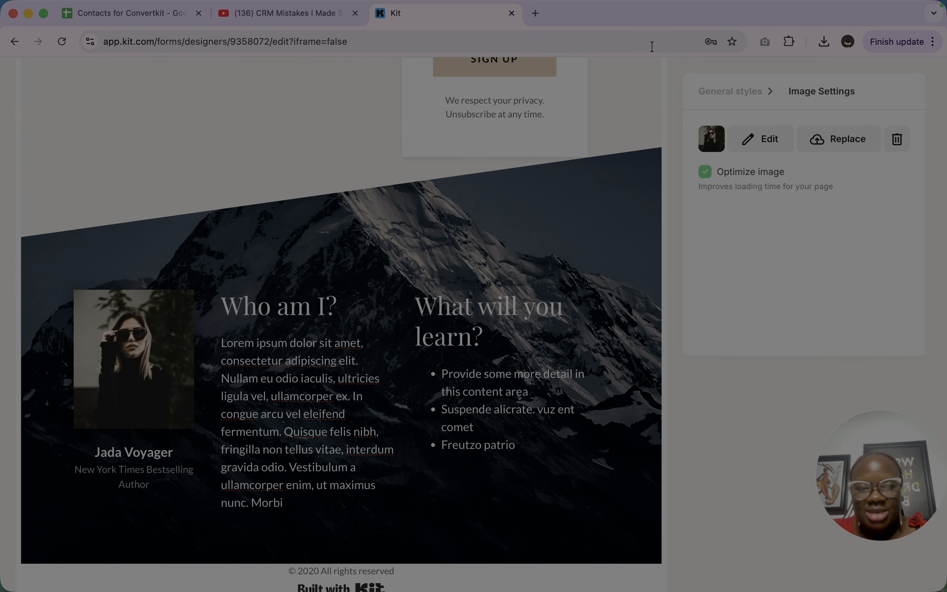
{"action": "left_click", "coordinate": [858, 142]}
{"action": "left_click", "coordinate": [93, 165]}
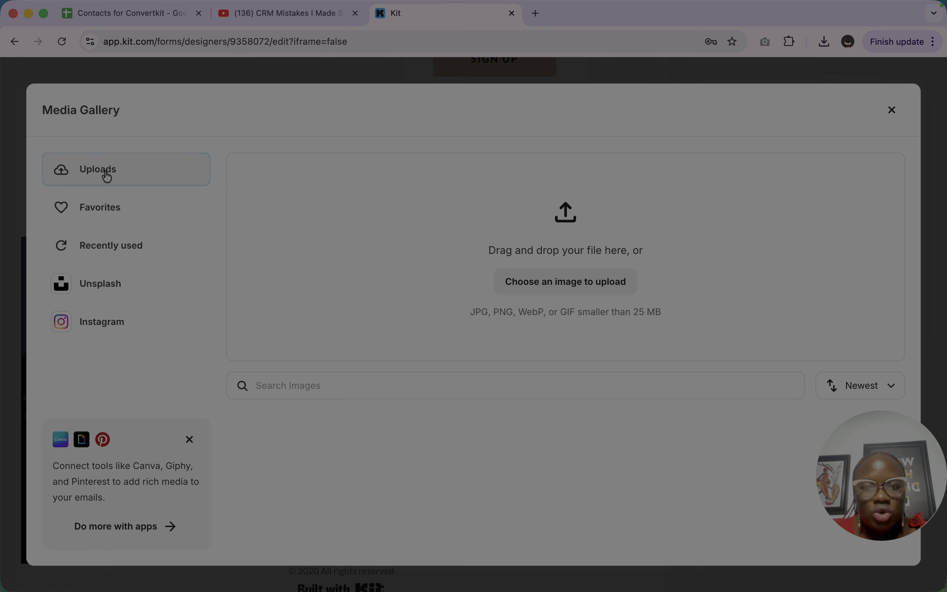
{"action": "left_click", "coordinate": [574, 294]}
{"action": "scroll", "coordinate": [585, 327], "scroll_direction": "down", "scroll_amount": 5}
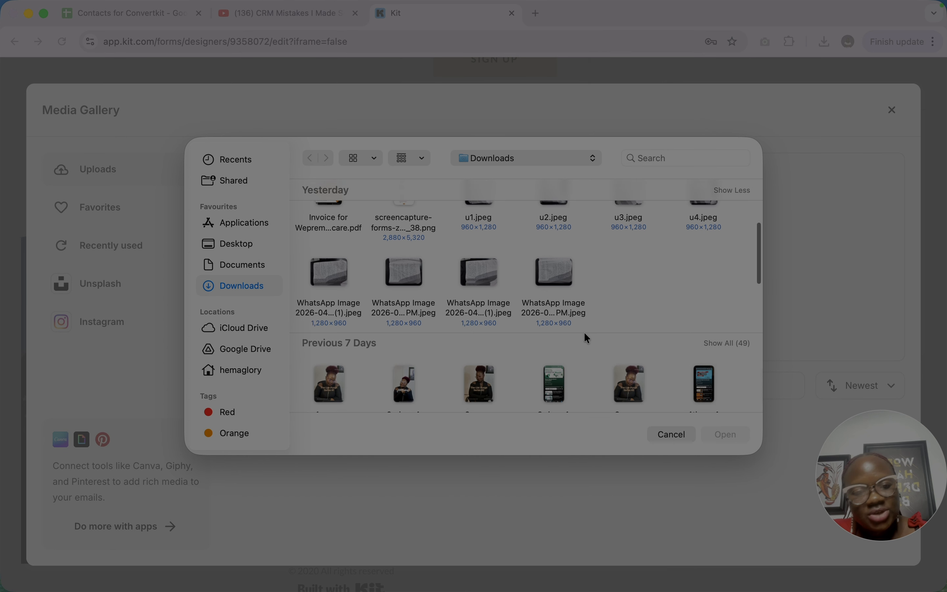
{"action": "scroll", "coordinate": [584, 334], "scroll_direction": "down", "scroll_amount": 3}
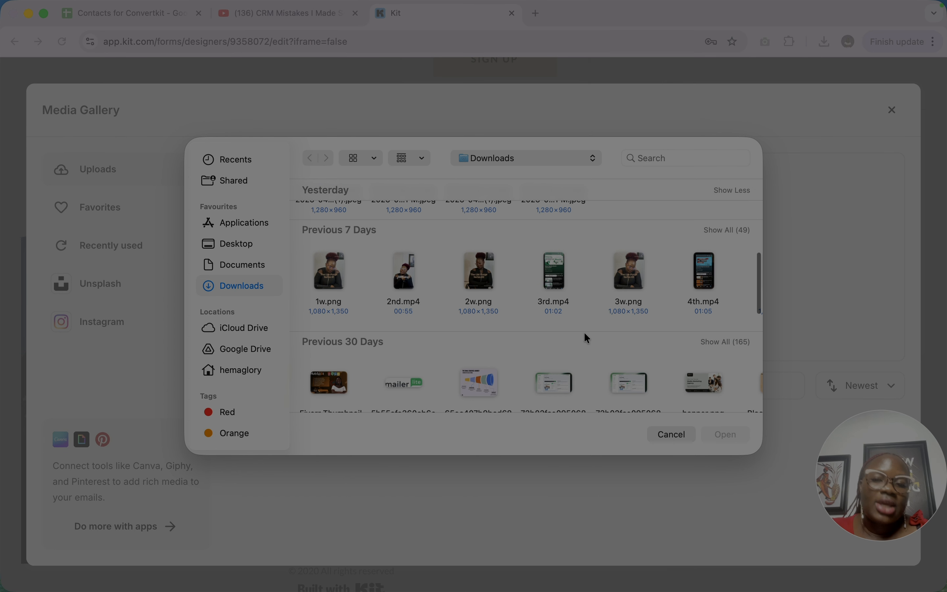
{"action": "left_click", "coordinate": [330, 272]}
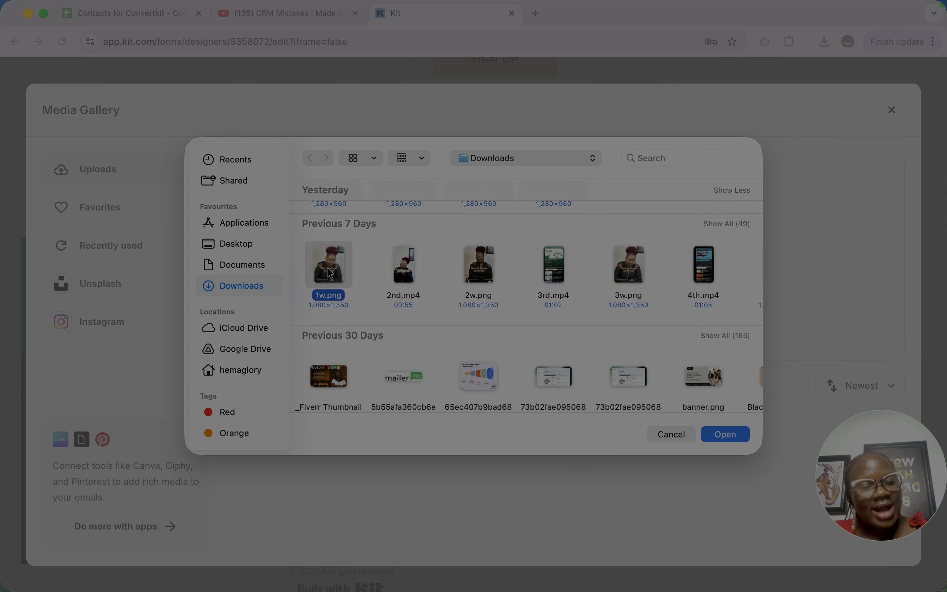
{"action": "left_click", "coordinate": [727, 434]}
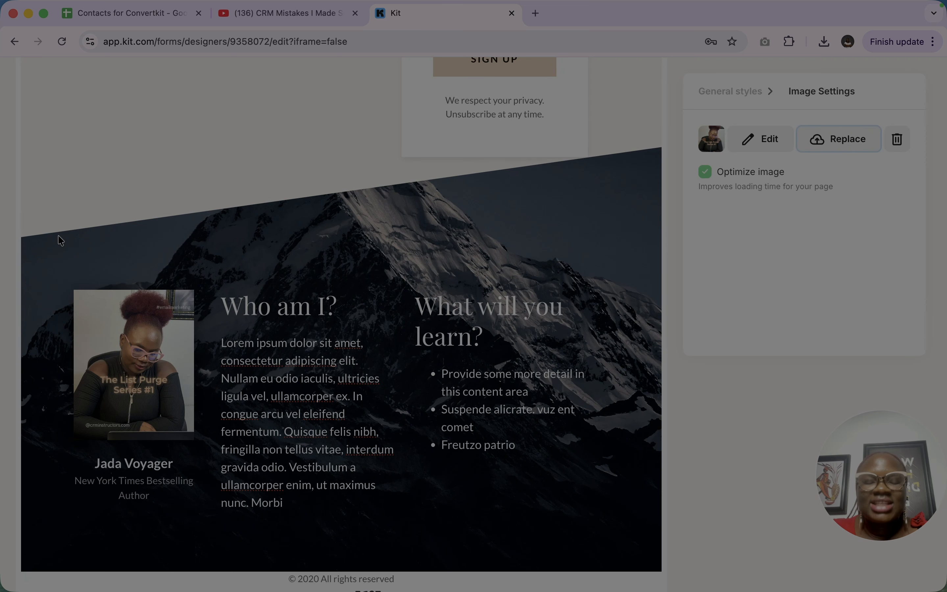
- Replace the placeholder author name below the photo with the page owner's full name
{"action": "left_click", "coordinate": [289, 427]}
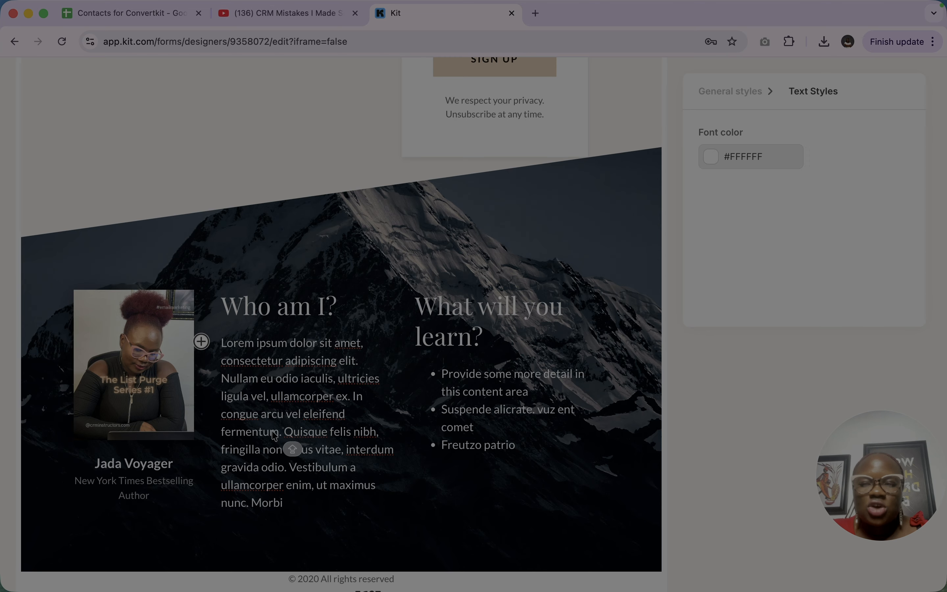
{"action": "left_click", "coordinate": [152, 463]}
{"action": "triple_click", "coordinate": [152, 463]}
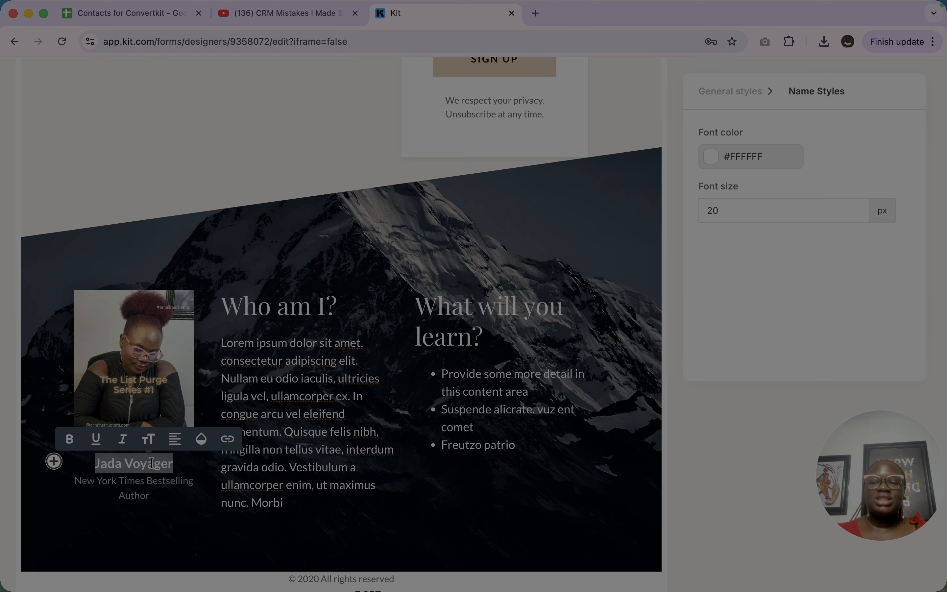
{"action": "type", "text": "H"}
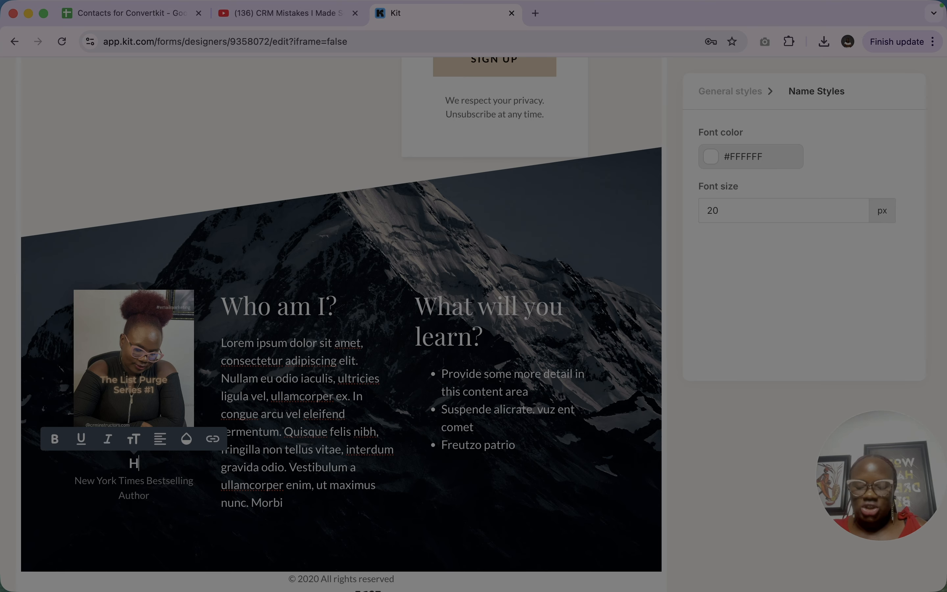
{"action": "type", "text": "ema Glory"}
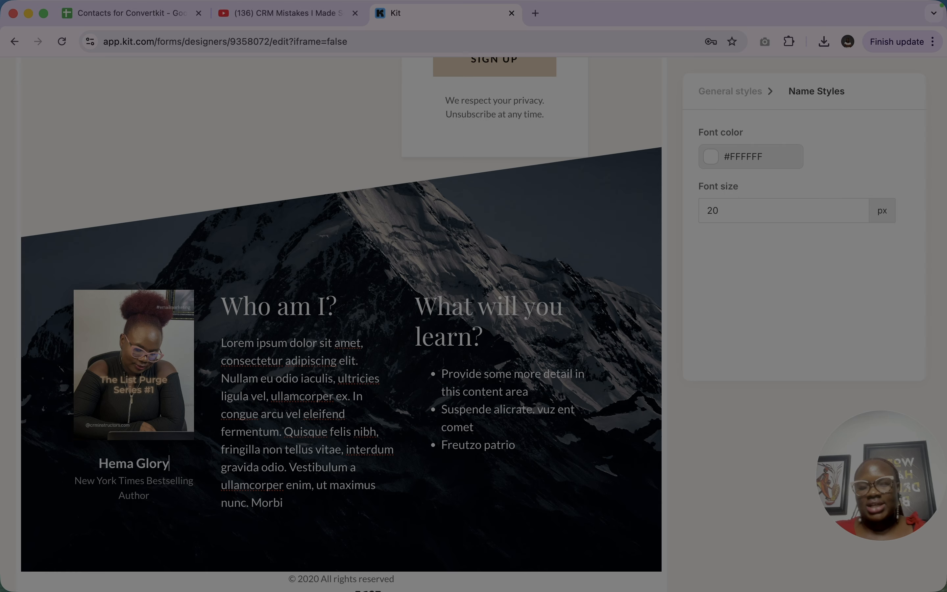
{"action": "left_click", "coordinate": [275, 392]}
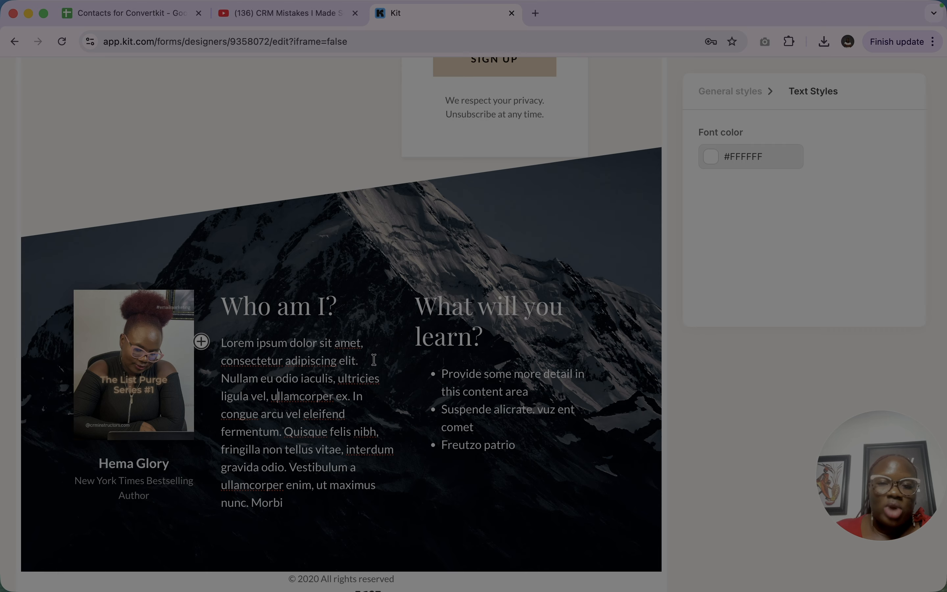
- Preview the landing page, review it from the headline down to the footer, and return to the editor
{"action": "scroll", "coordinate": [482, 345], "scroll_direction": "down", "scroll_amount": 1}
{"action": "scroll", "coordinate": [482, 345], "scroll_direction": "up", "scroll_amount": 12}
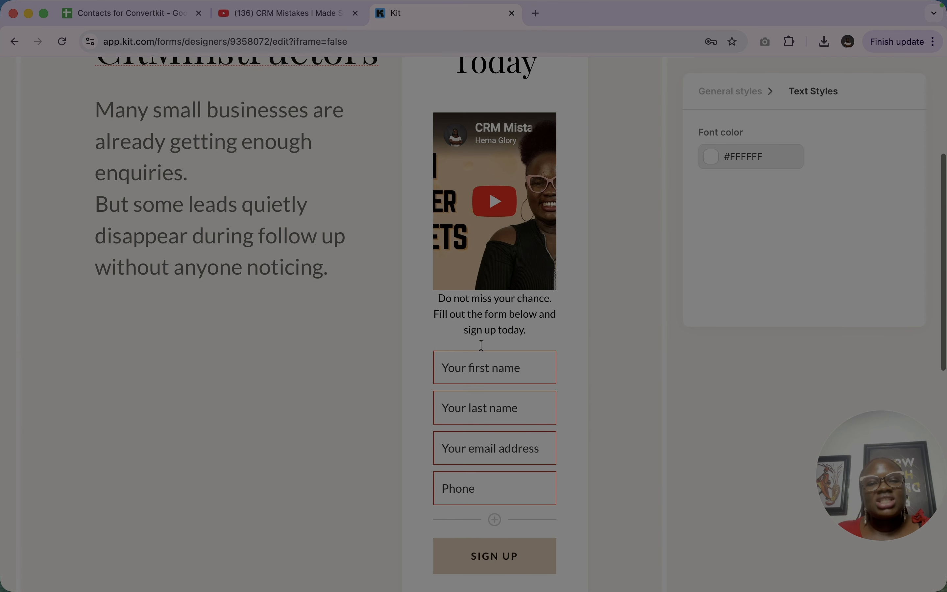
{"action": "scroll", "coordinate": [481, 345], "scroll_direction": "up", "scroll_amount": 5}
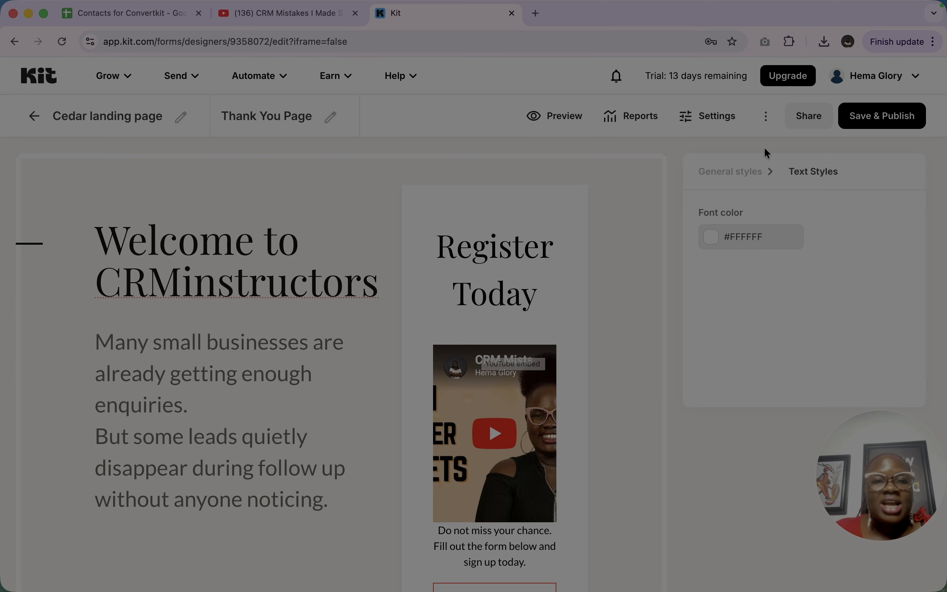
{"action": "left_click", "coordinate": [564, 122]}
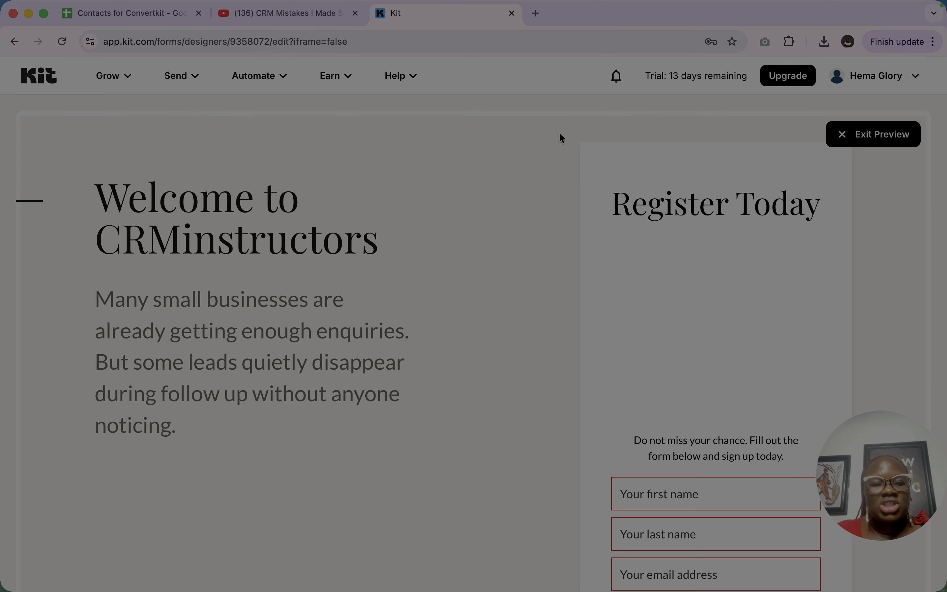
{"action": "scroll", "coordinate": [526, 382], "scroll_direction": "down", "scroll_amount": 10}
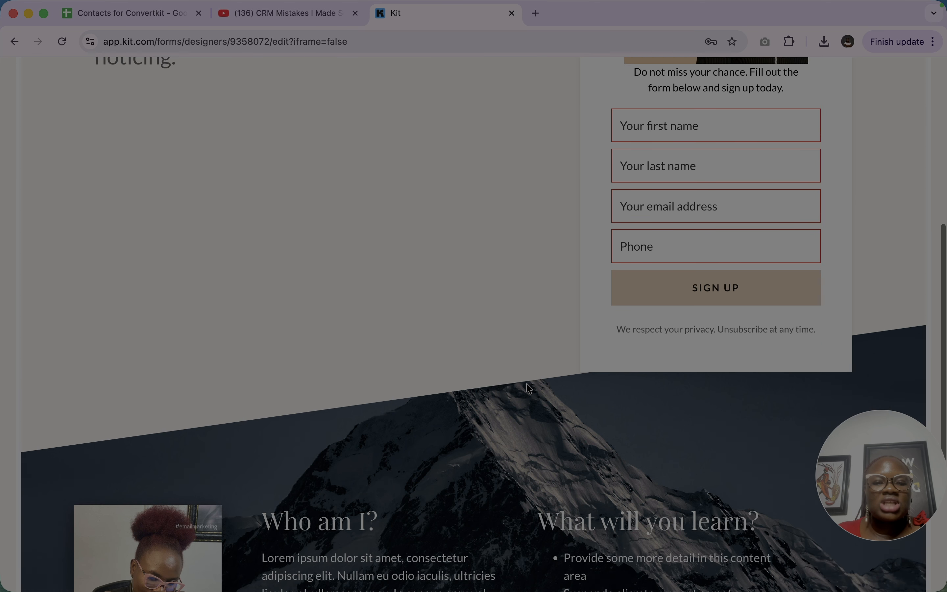
{"action": "scroll", "coordinate": [527, 387], "scroll_direction": "down", "scroll_amount": 5}
{"action": "scroll", "coordinate": [527, 390], "scroll_direction": "up", "scroll_amount": 15}
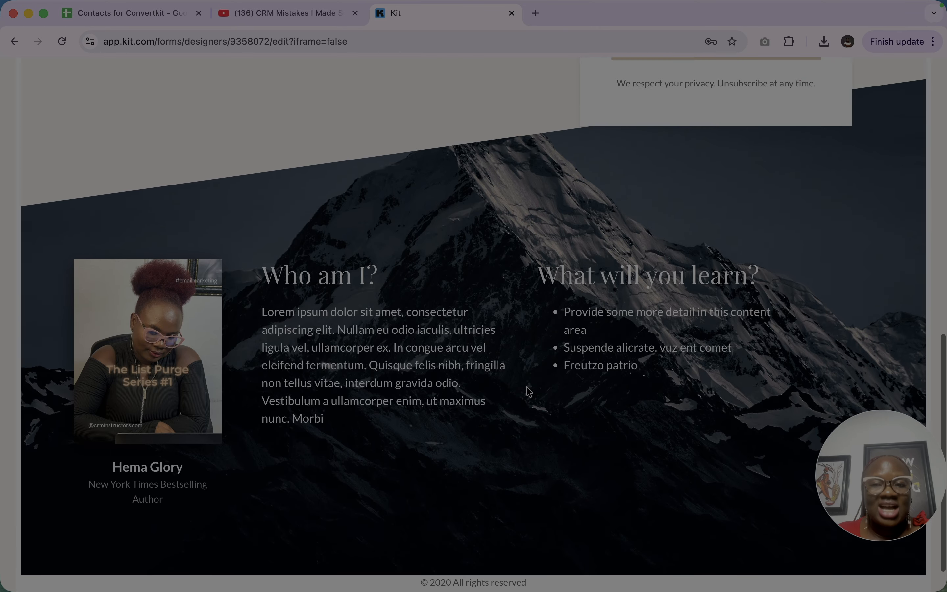
{"action": "scroll", "coordinate": [527, 388], "scroll_direction": "down", "scroll_amount": 5}
{"action": "scroll", "coordinate": [527, 388], "scroll_direction": "up", "scroll_amount": 5}
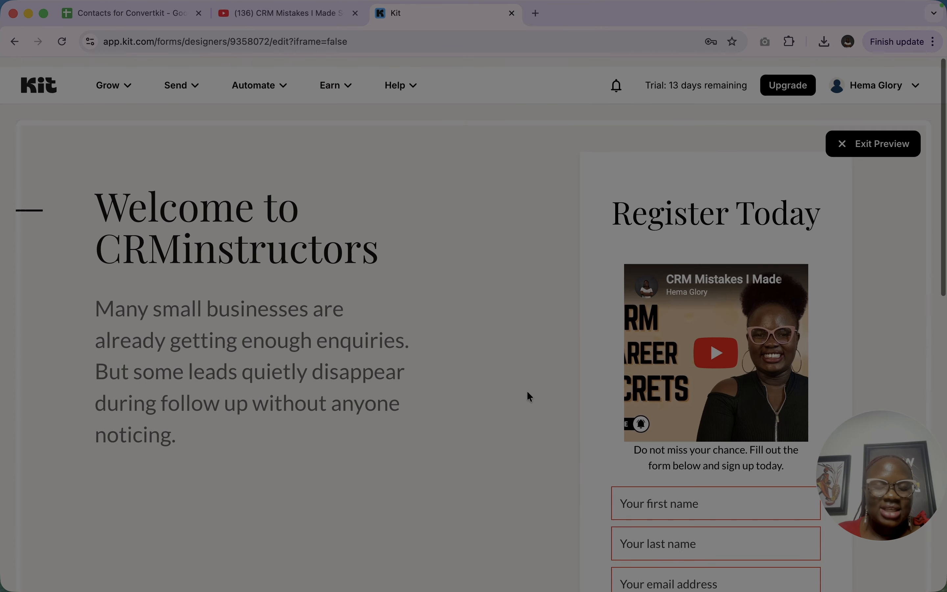
{"action": "scroll", "coordinate": [184, 530], "scroll_direction": "down", "scroll_amount": 1}
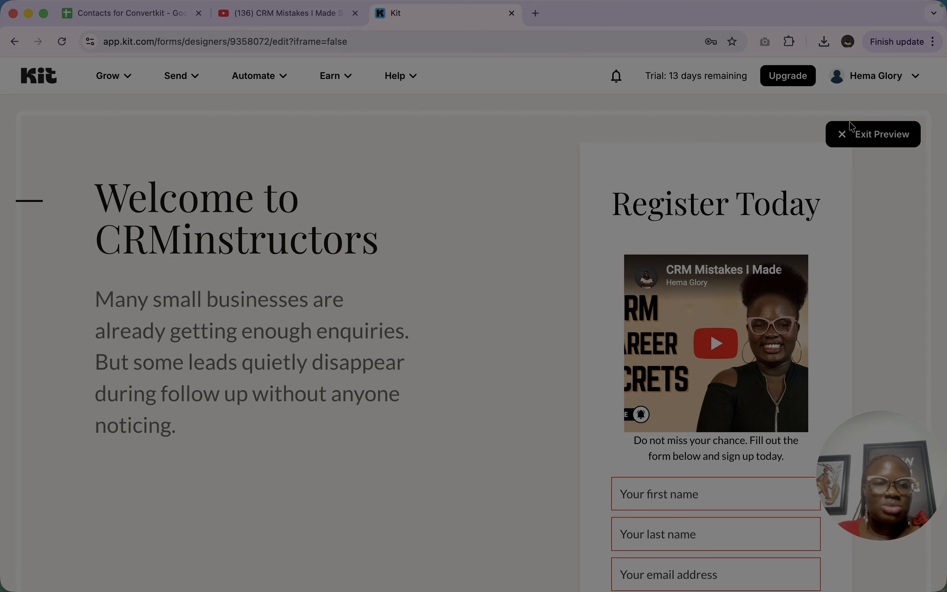
{"action": "left_click", "coordinate": [849, 134]}
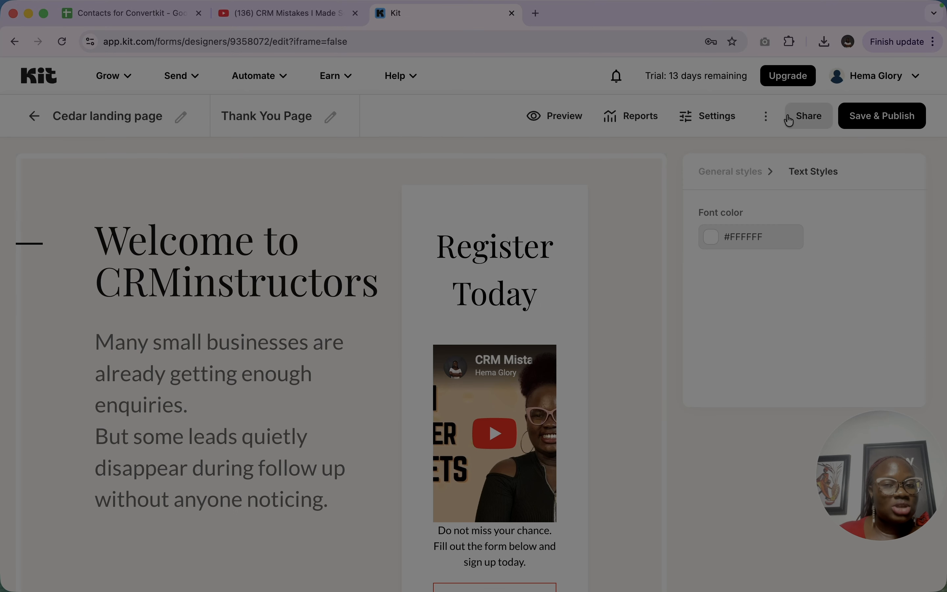
- Set the landing page's headings font to Arial in the general styles
{"action": "scroll", "coordinate": [620, 345], "scroll_direction": "down", "scroll_amount": 10}
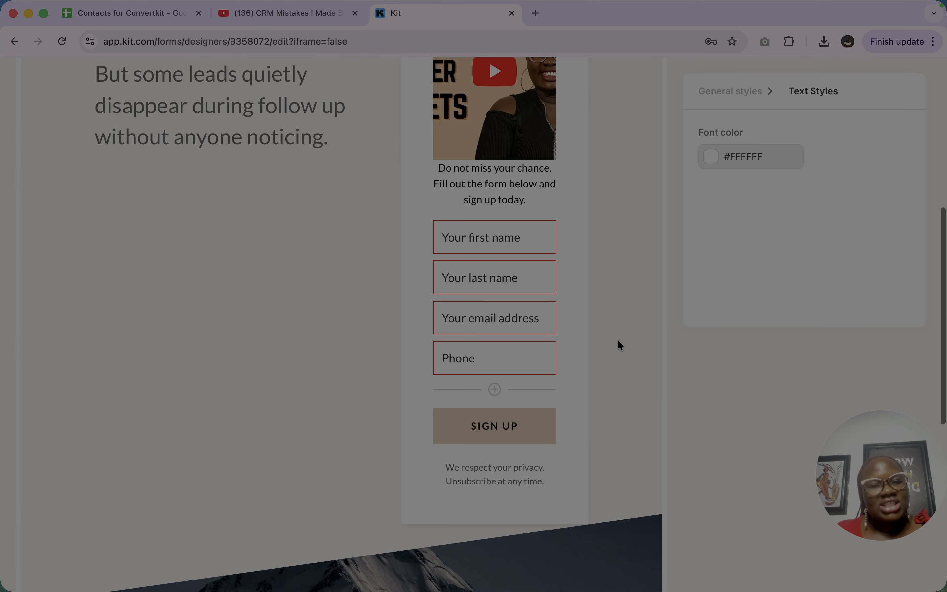
{"action": "scroll", "coordinate": [593, 350], "scroll_direction": "down", "scroll_amount": 11}
{"action": "scroll", "coordinate": [579, 219], "scroll_direction": "up", "scroll_amount": 15}
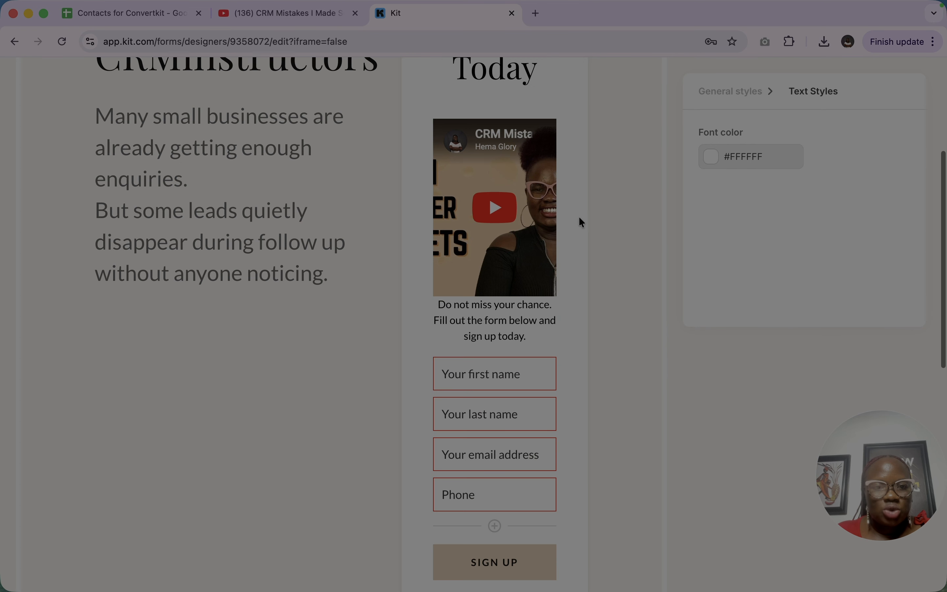
{"action": "left_click", "coordinate": [729, 93]}
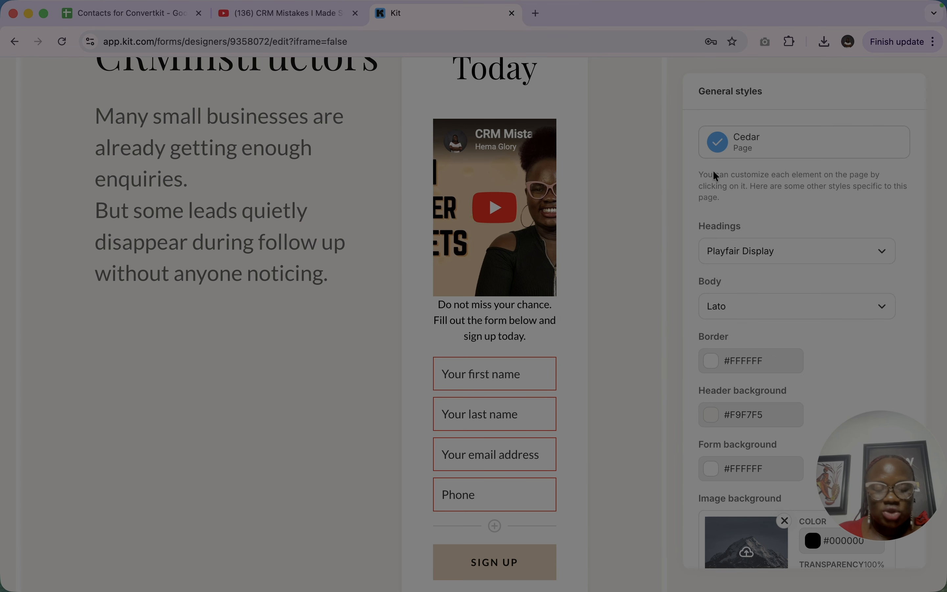
{"action": "left_click", "coordinate": [800, 250]}
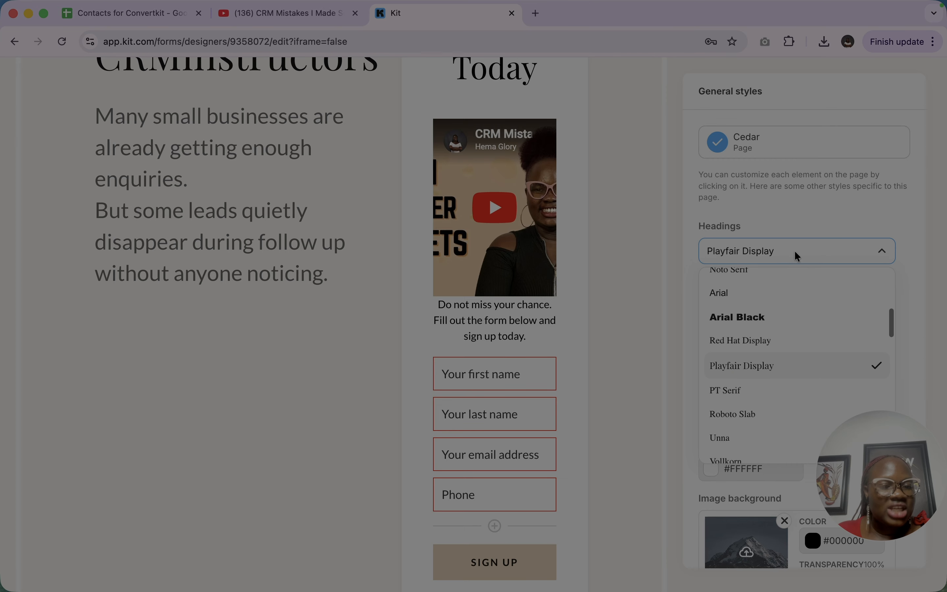
{"action": "left_click", "coordinate": [723, 306]}
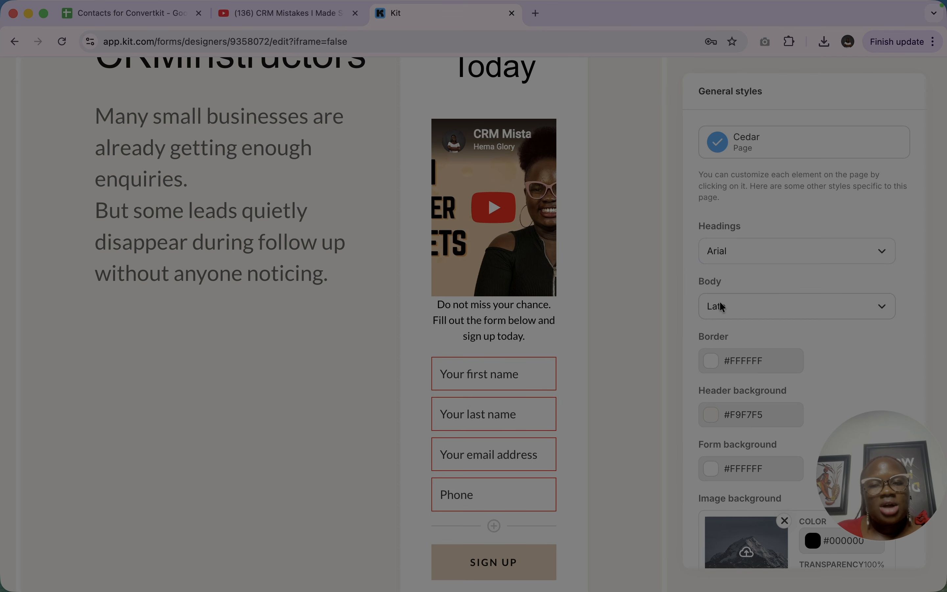
- Set the landing page's body font to Noto Sans
{"action": "scroll", "coordinate": [592, 205], "scroll_direction": "up", "scroll_amount": 6}
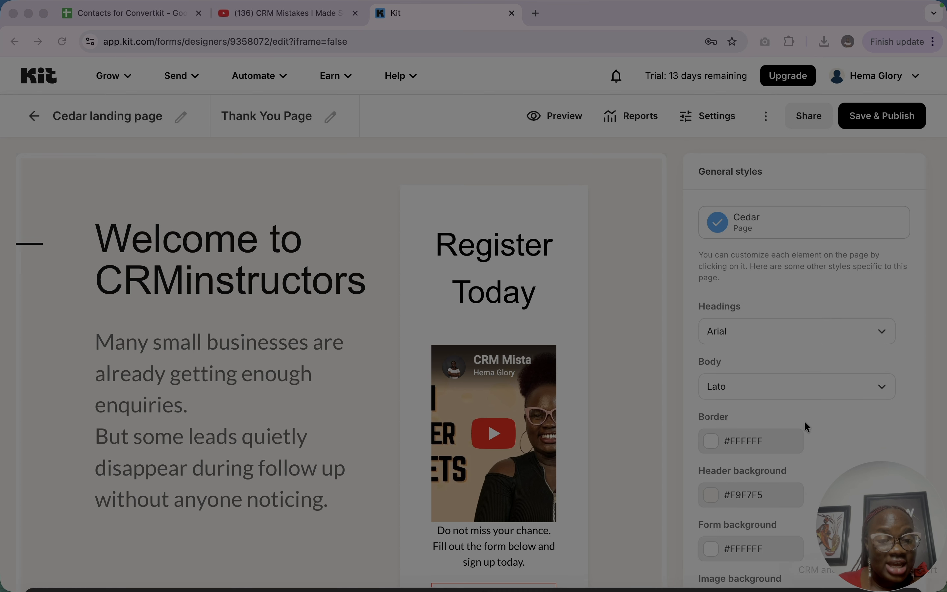
{"action": "left_click", "coordinate": [770, 392]}
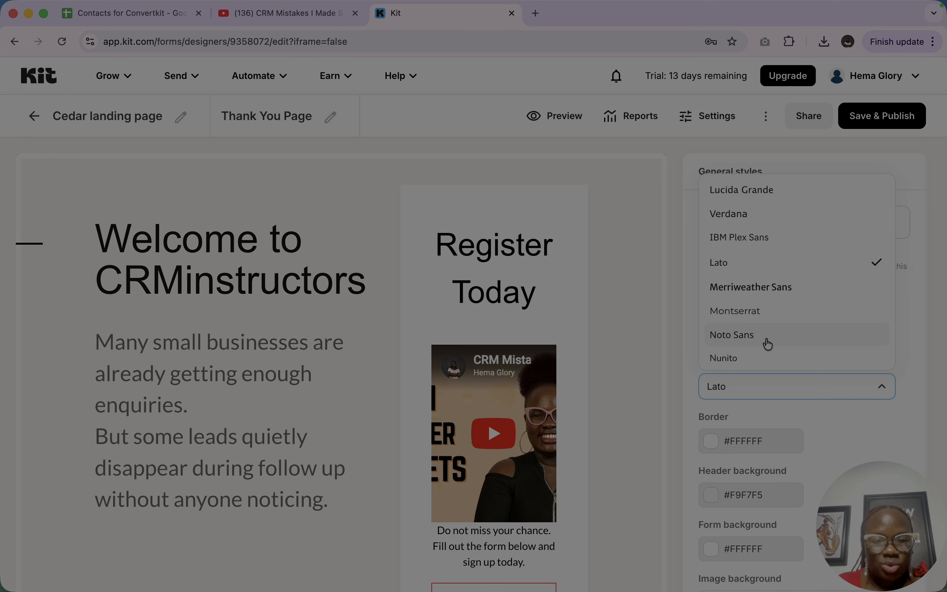
{"action": "left_click", "coordinate": [767, 335]}
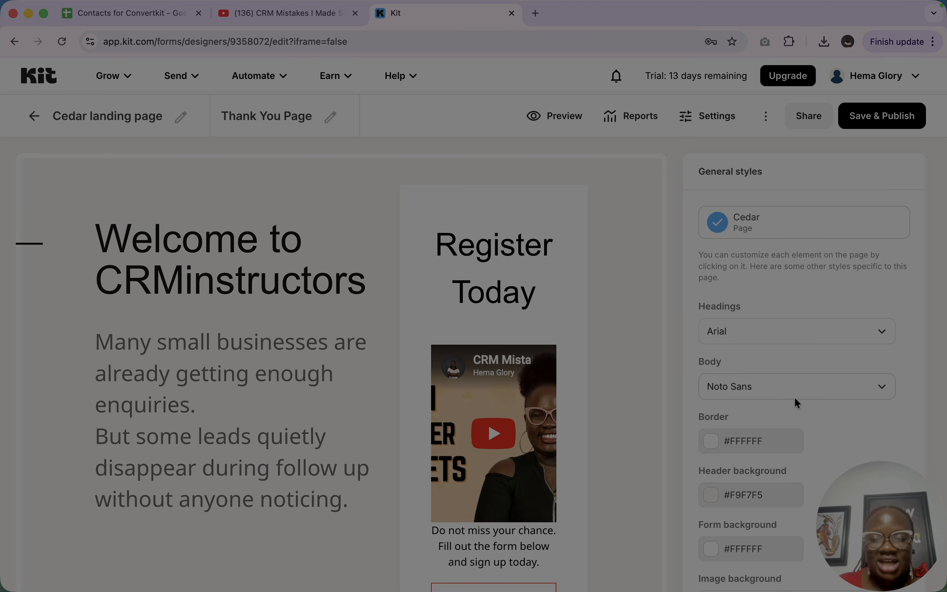
- Change the landing page's border color to dark brown, #623c3c
{"action": "scroll", "coordinate": [534, 305], "scroll_direction": "down", "scroll_amount": 15}
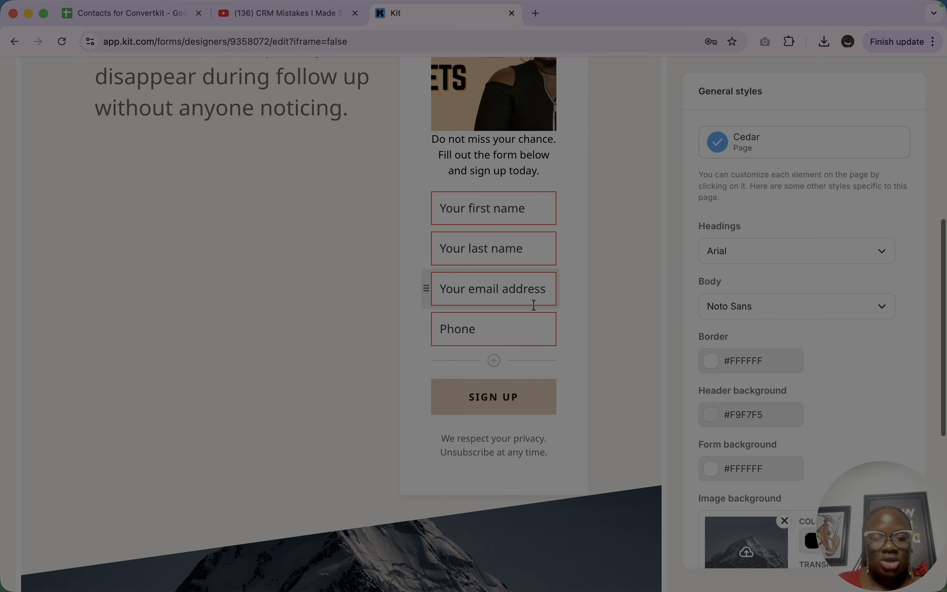
{"action": "left_click", "coordinate": [715, 366]}
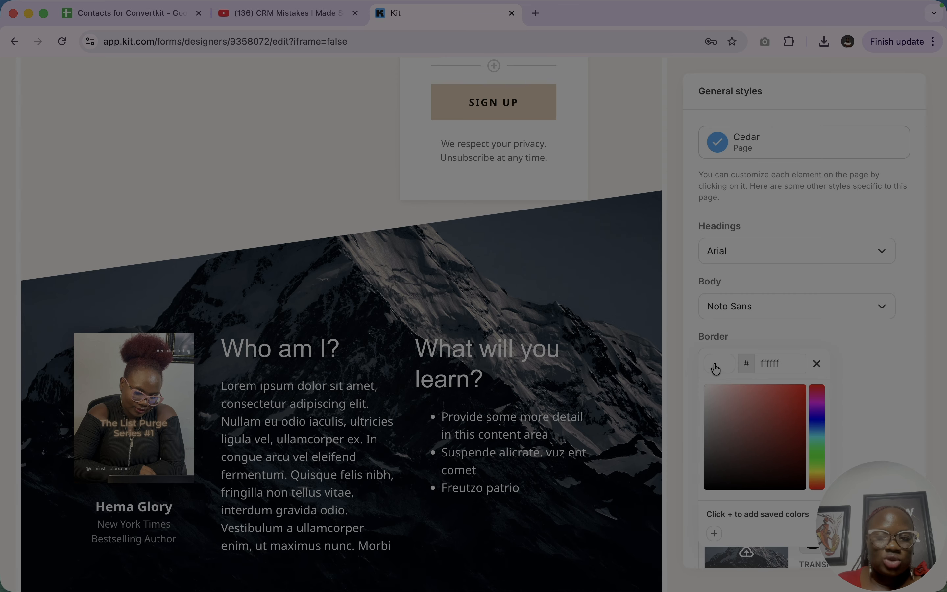
{"action": "left_click", "coordinate": [774, 433]}
{"action": "left_click_drag", "start_coordinate": [776, 436], "coordinate": [745, 452]}
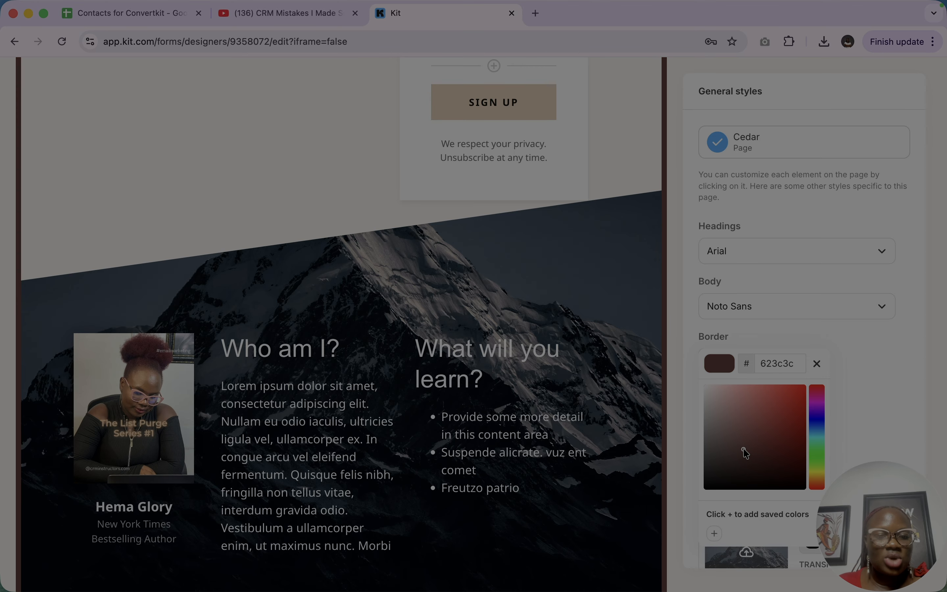
- Change the landing page's header background color to light grey, #E2E2E2
{"action": "left_click", "coordinate": [908, 379]}
{"action": "scroll", "coordinate": [766, 396], "scroll_direction": "down", "scroll_amount": 3}
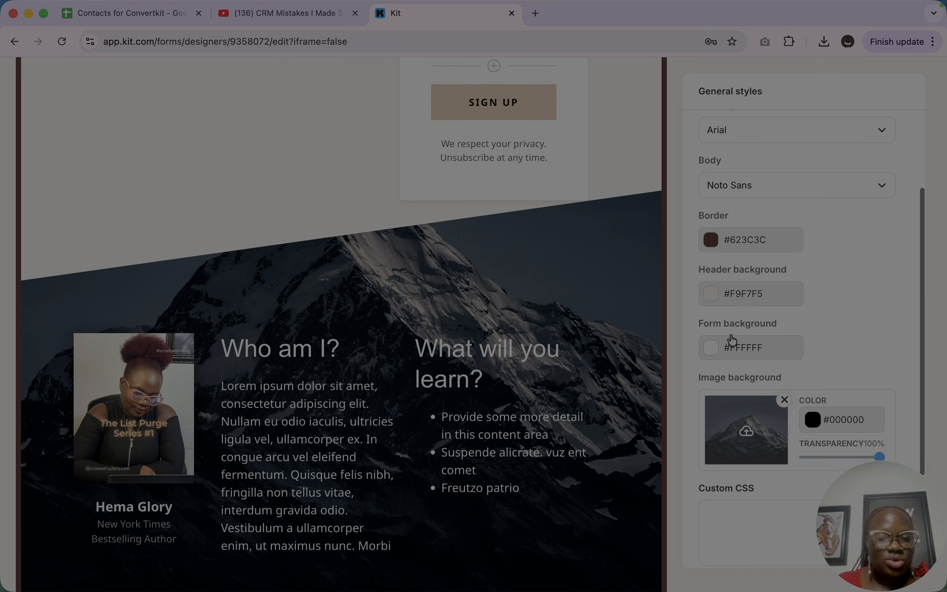
{"action": "left_click", "coordinate": [712, 302]}
{"action": "scroll", "coordinate": [593, 257], "scroll_direction": "up", "scroll_amount": 10}
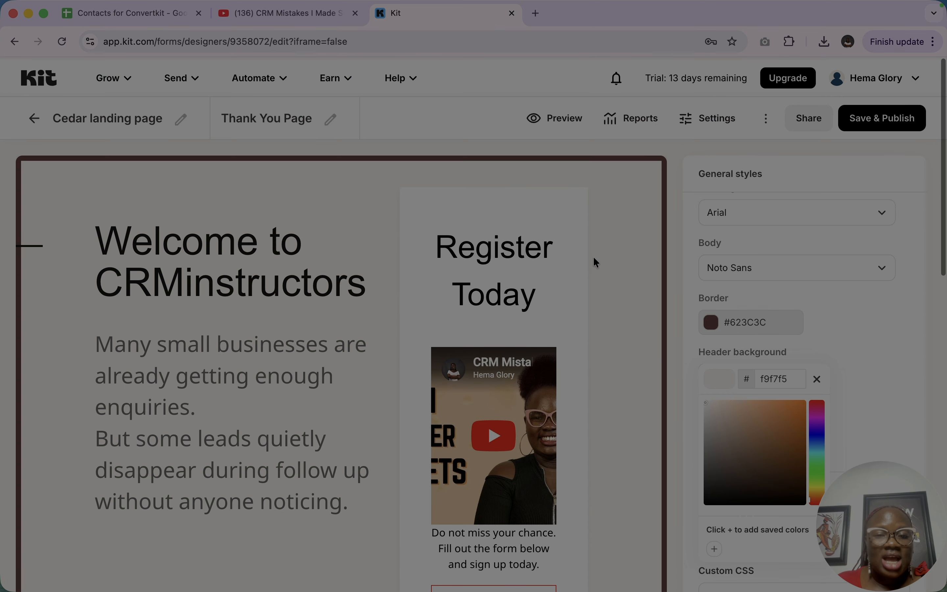
{"action": "left_click", "coordinate": [762, 425]}
{"action": "left_click_drag", "start_coordinate": [773, 423], "coordinate": [703, 409]}
{"action": "scroll", "coordinate": [570, 402], "scroll_direction": "down", "scroll_amount": 10}
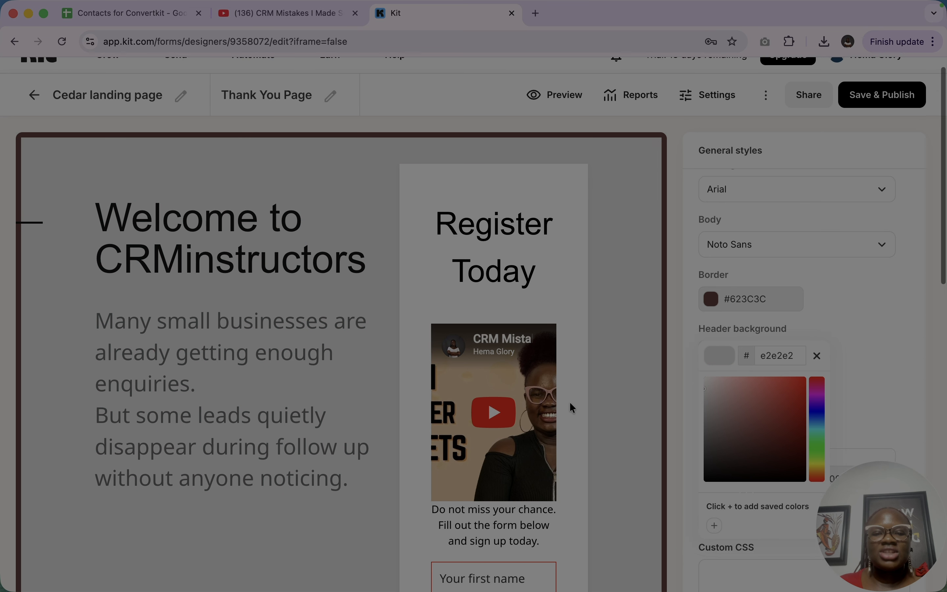
{"action": "left_click", "coordinate": [888, 246]}
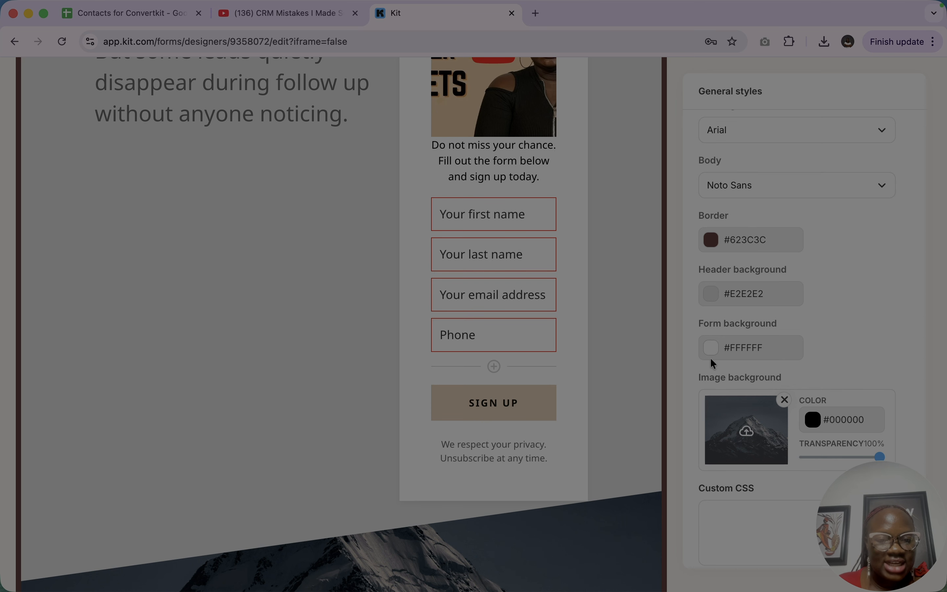
- Change the form background color to light blue, #BADCFF
{"action": "left_click", "coordinate": [712, 349]}
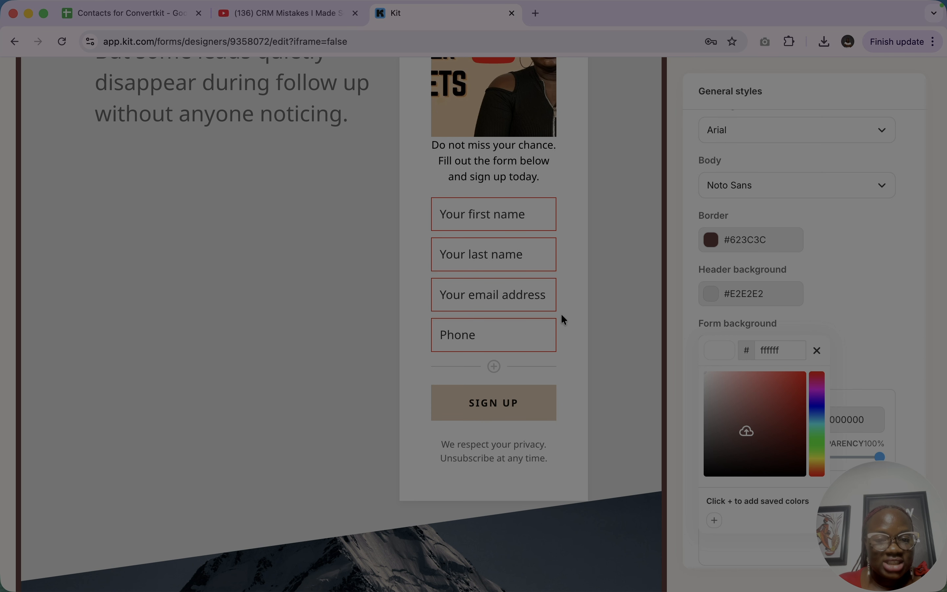
{"action": "left_click", "coordinate": [791, 392]}
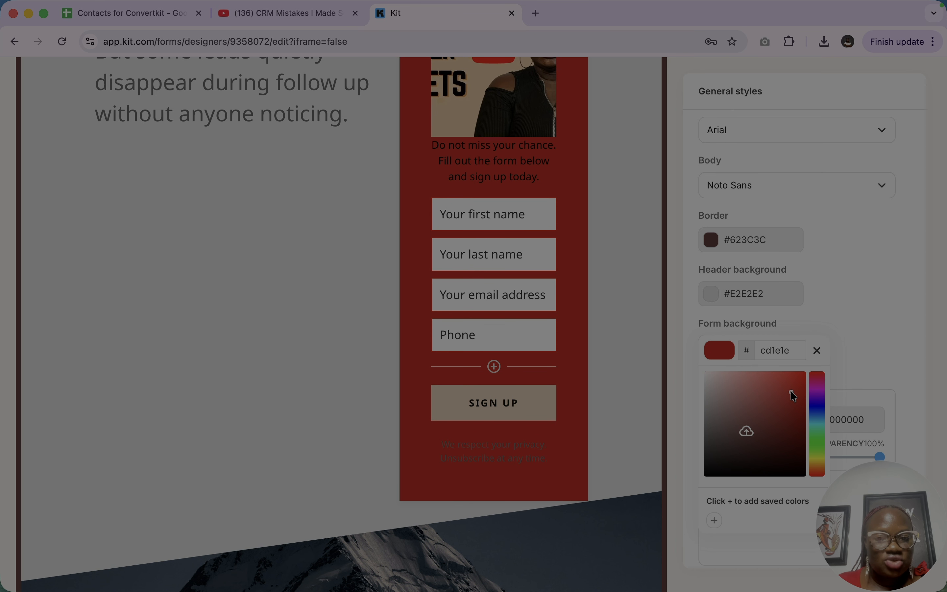
{"action": "mouse_move", "coordinate": [791, 391]}
{"action": "left_mouse_down"}
{"action": "mouse_move", "coordinate": [709, 396]}
{"action": "mouse_move", "coordinate": [716, 417]}
{"action": "left_mouse_up"}
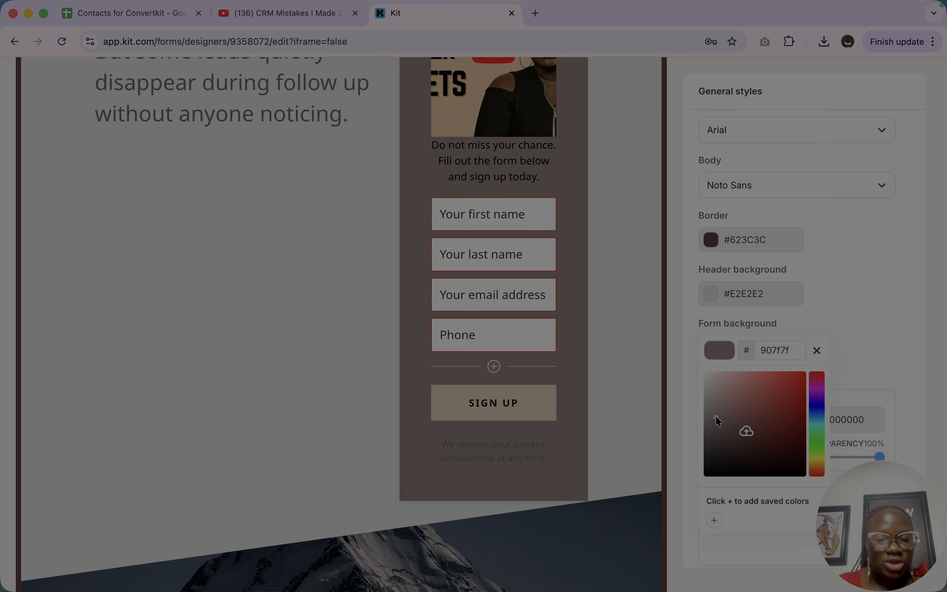
{"action": "left_click", "coordinate": [820, 413]}
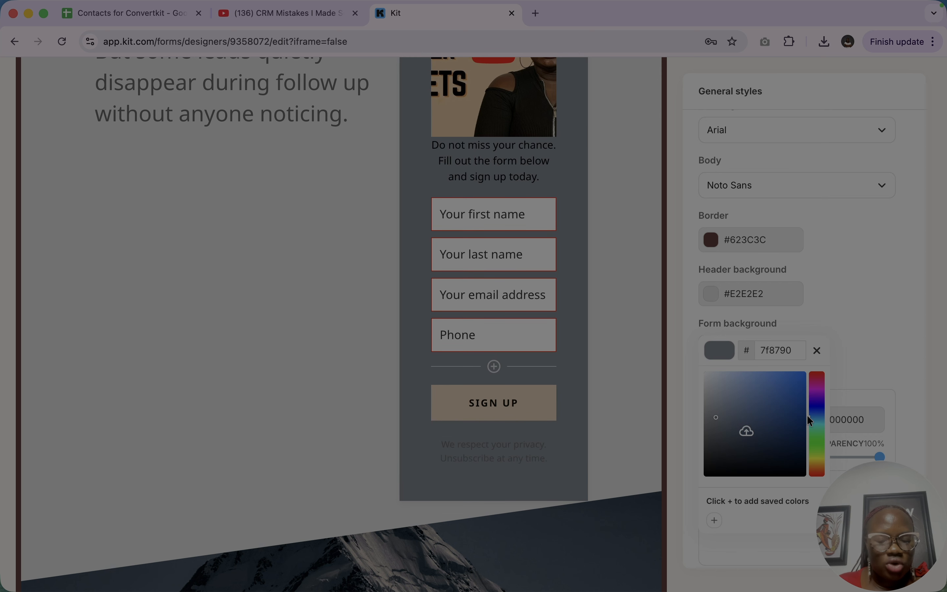
{"action": "left_click", "coordinate": [728, 377]}
{"action": "left_click_drag", "start_coordinate": [728, 375], "coordinate": [731, 370]}
{"action": "left_click", "coordinate": [675, 461]}
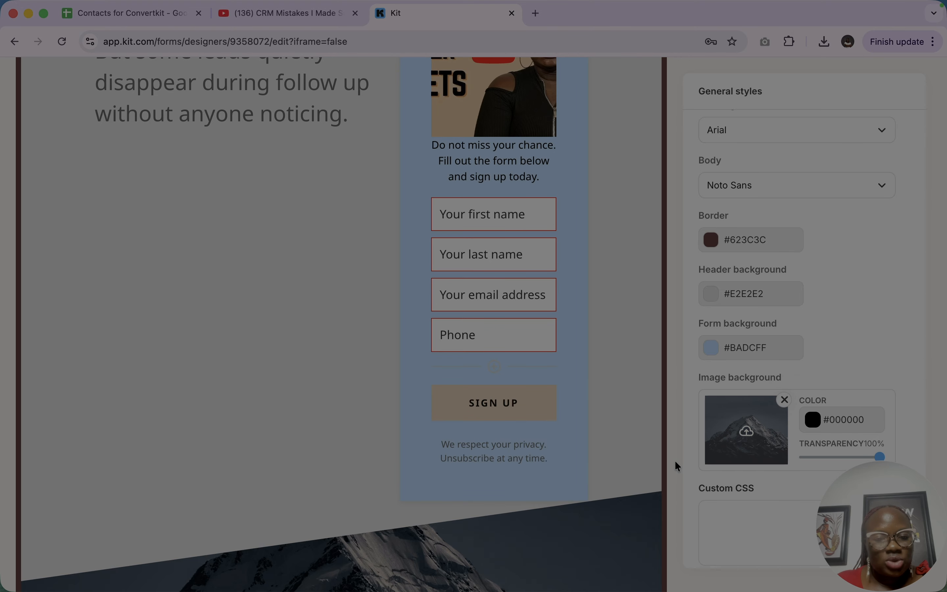
- Search Unsplash for "background" and set the pink palm tree photo as the landing page's image background
{"action": "left_click", "coordinate": [765, 447]}
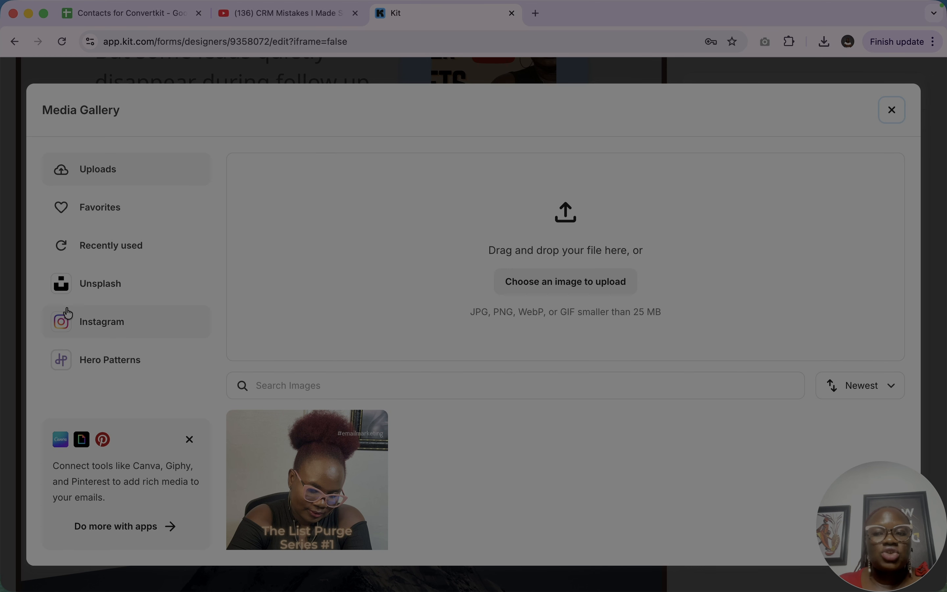
{"action": "left_click", "coordinate": [89, 284]}
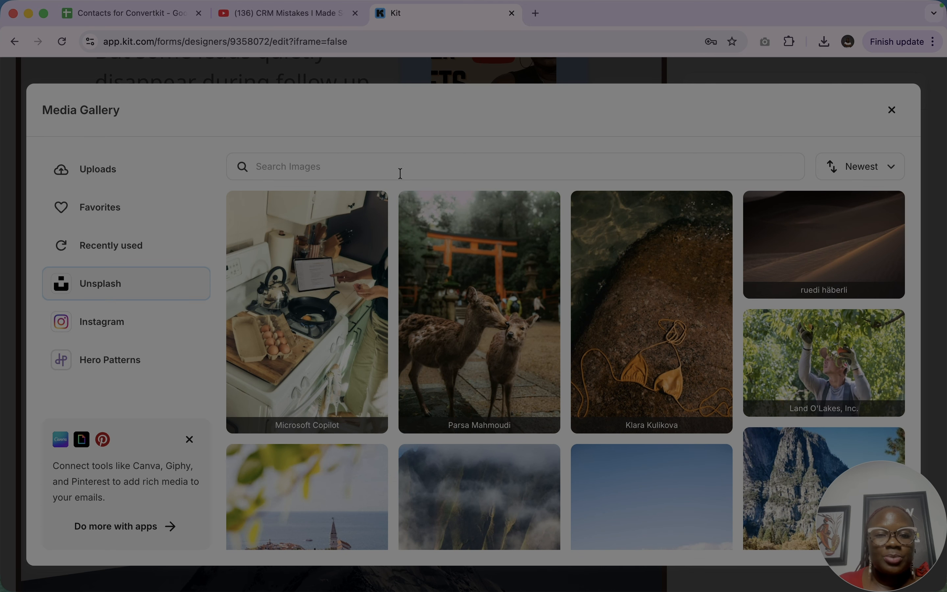
{"action": "left_click", "coordinate": [466, 159]}
{"action": "type", "text": "backgr"}
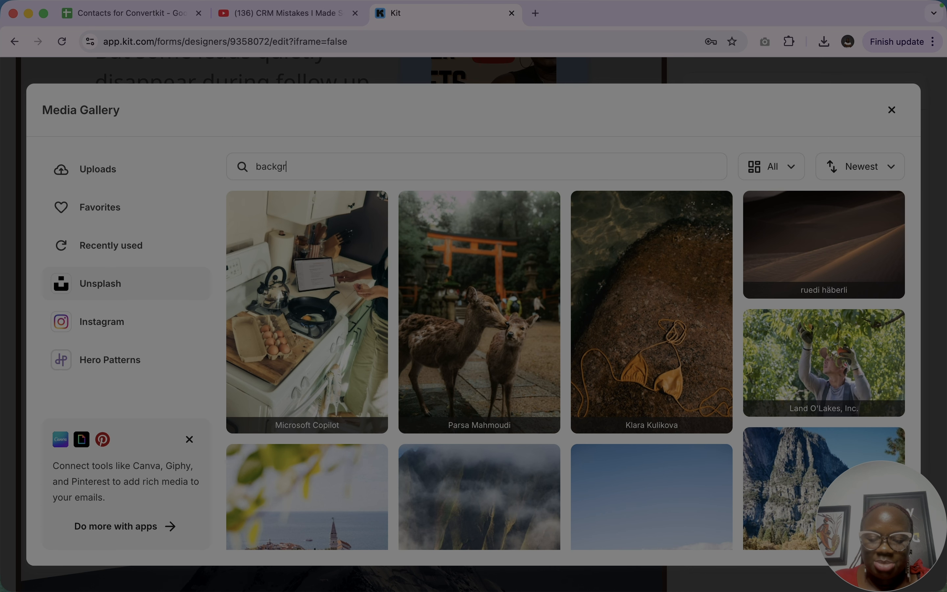
{"action": "type", "text": "ound"}
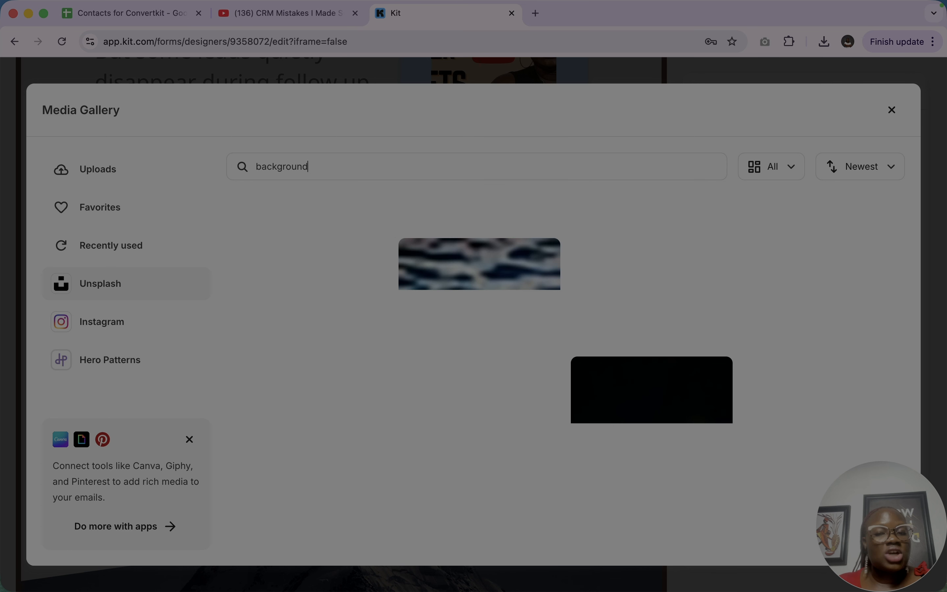
{"action": "scroll", "coordinate": [542, 336], "scroll_direction": "down", "scroll_amount": 10}
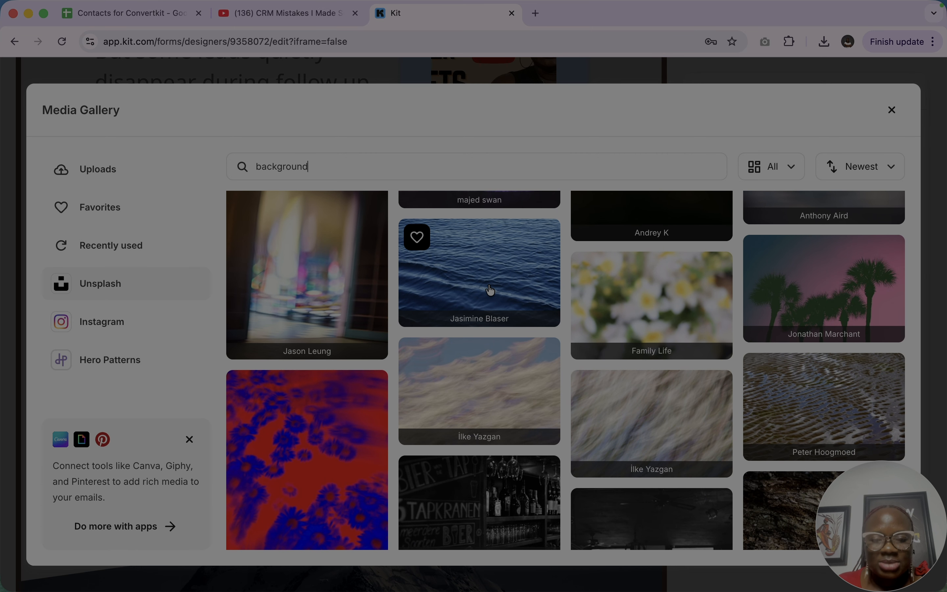
{"action": "scroll", "coordinate": [490, 290], "scroll_direction": "down", "scroll_amount": 5}
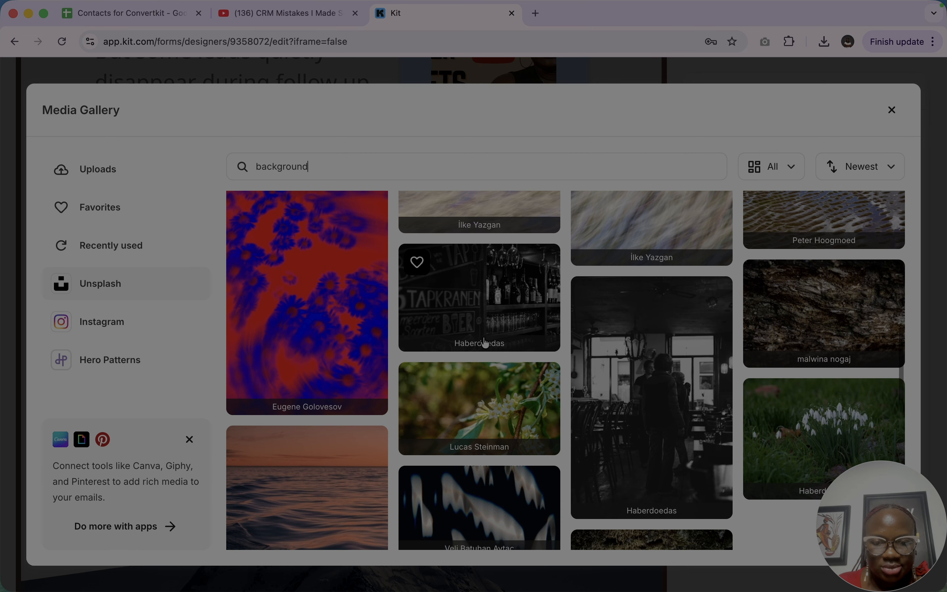
{"action": "scroll", "coordinate": [654, 393], "scroll_direction": "down", "scroll_amount": 5}
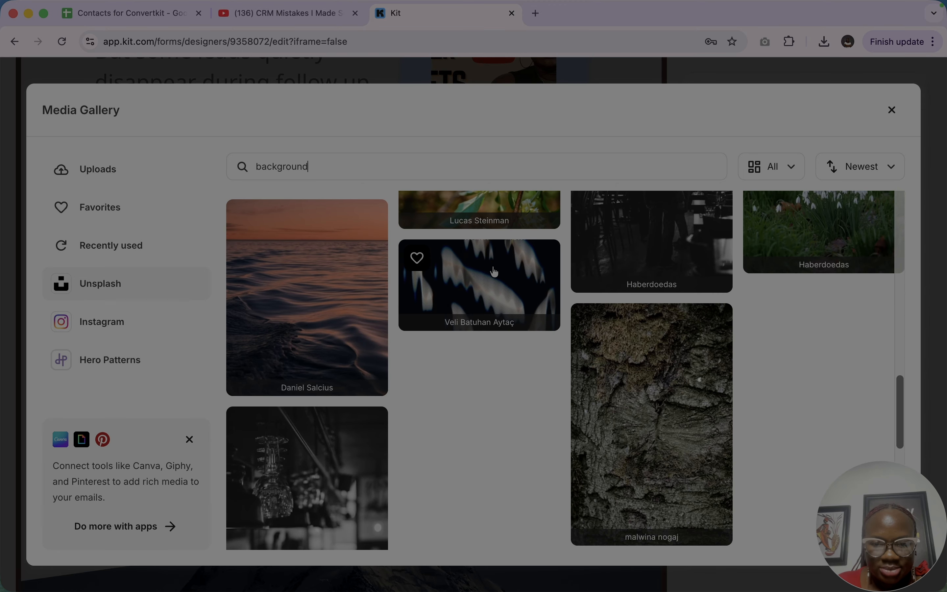
{"action": "scroll", "coordinate": [487, 284], "scroll_direction": "down", "scroll_amount": 4}
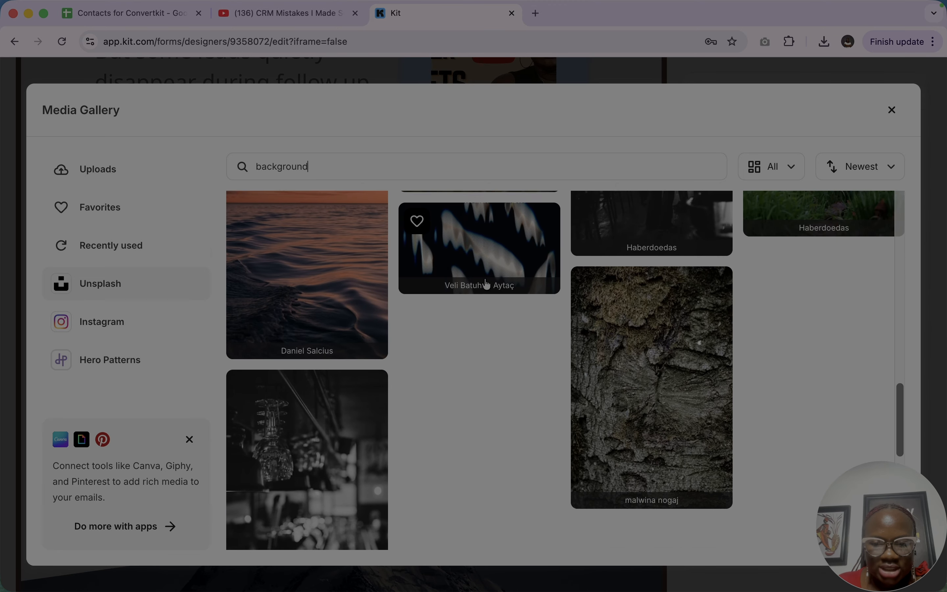
{"action": "scroll", "coordinate": [486, 284], "scroll_direction": "up", "scroll_amount": 6}
{"action": "scroll", "coordinate": [486, 284], "scroll_direction": "up", "scroll_amount": 10}
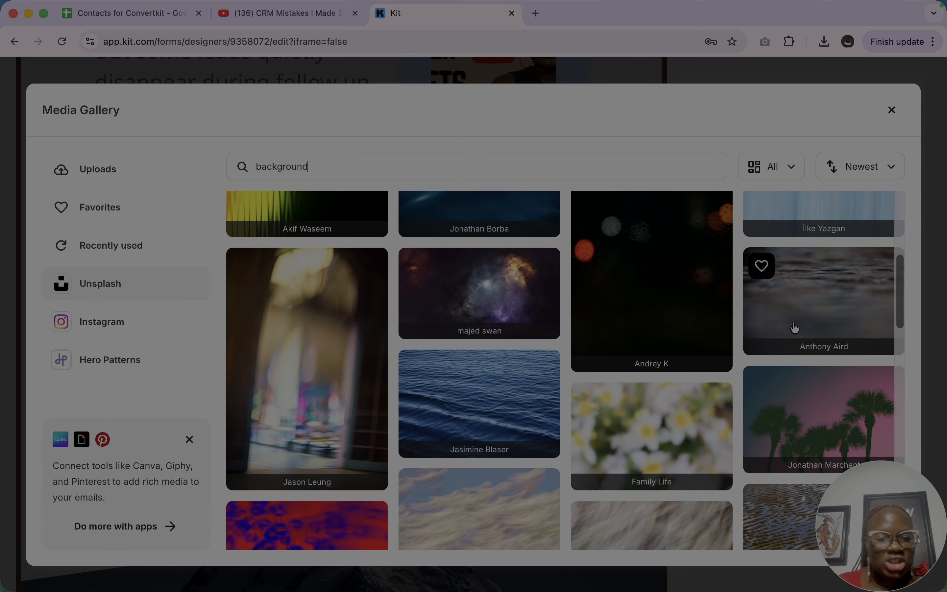
{"action": "left_click", "coordinate": [810, 438]}
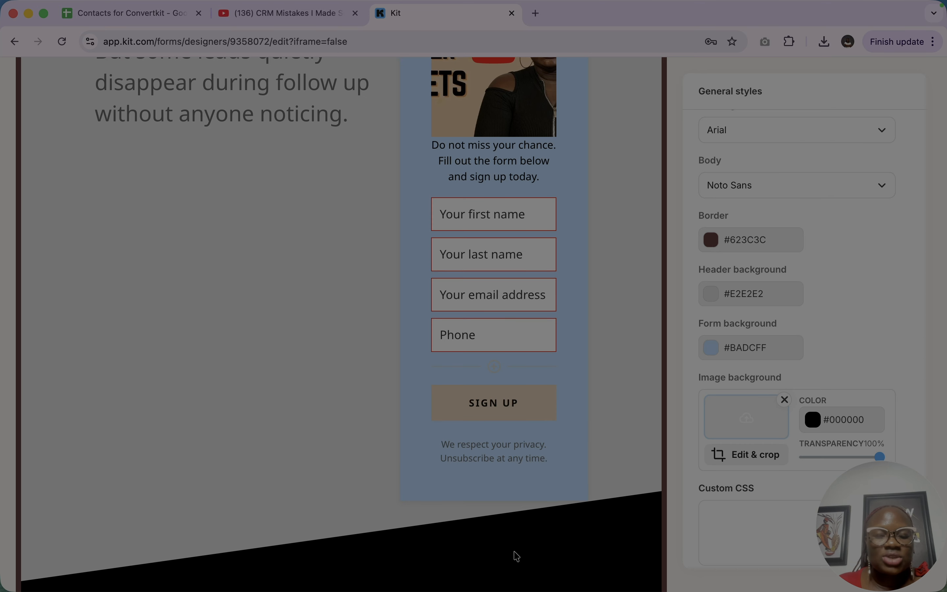
{"action": "scroll", "coordinate": [516, 556], "scroll_direction": "down", "scroll_amount": 10}
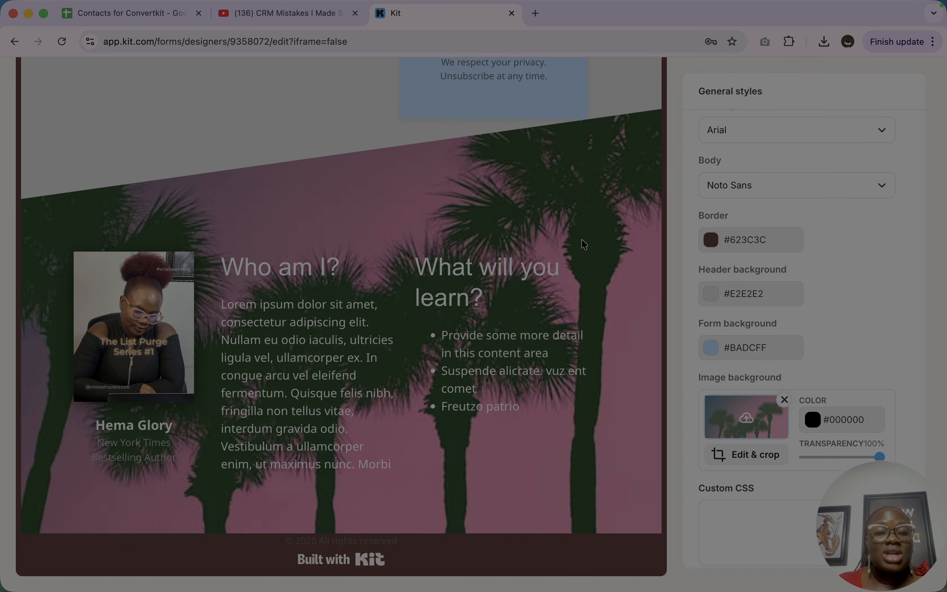
- Replace the image background with Unsplash's night street photo with lit lanterns and set its transparency to 36%
{"action": "left_click", "coordinate": [751, 418]}
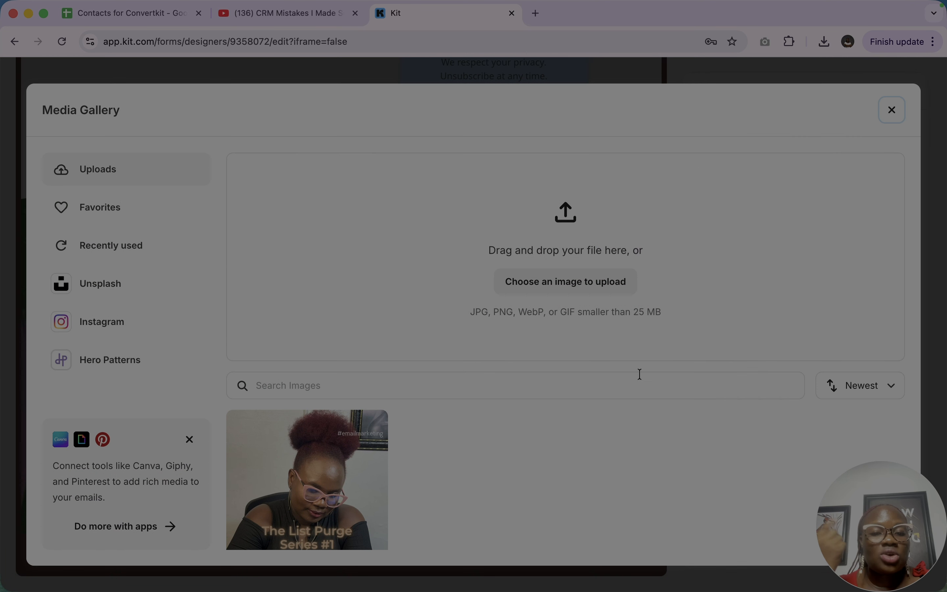
{"action": "left_click", "coordinate": [106, 284]}
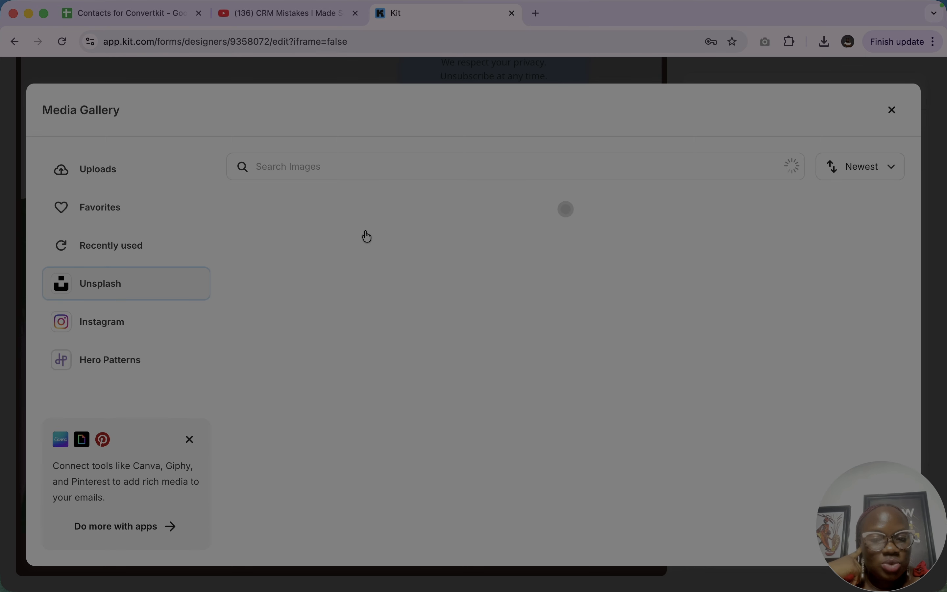
{"action": "scroll", "coordinate": [548, 418], "scroll_direction": "down", "scroll_amount": 10}
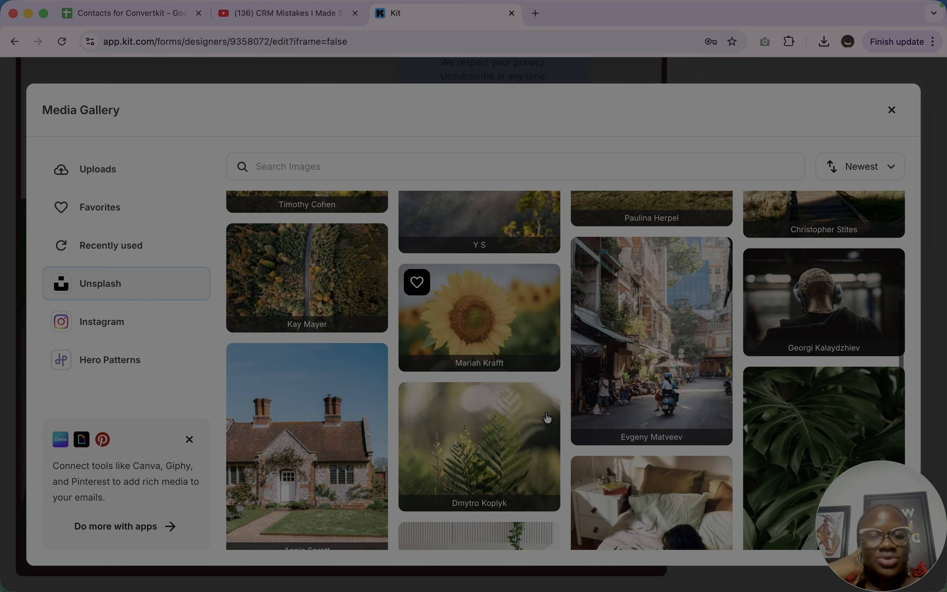
{"action": "scroll", "coordinate": [547, 418], "scroll_direction": "down", "scroll_amount": 15}
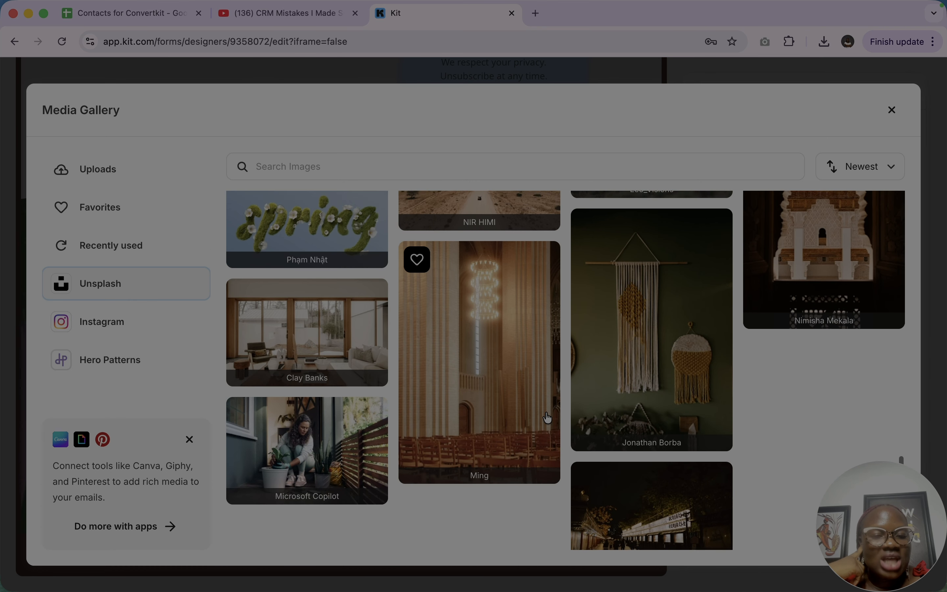
{"action": "scroll", "coordinate": [547, 418], "scroll_direction": "down", "scroll_amount": 2}
{"action": "left_click", "coordinate": [615, 491]}
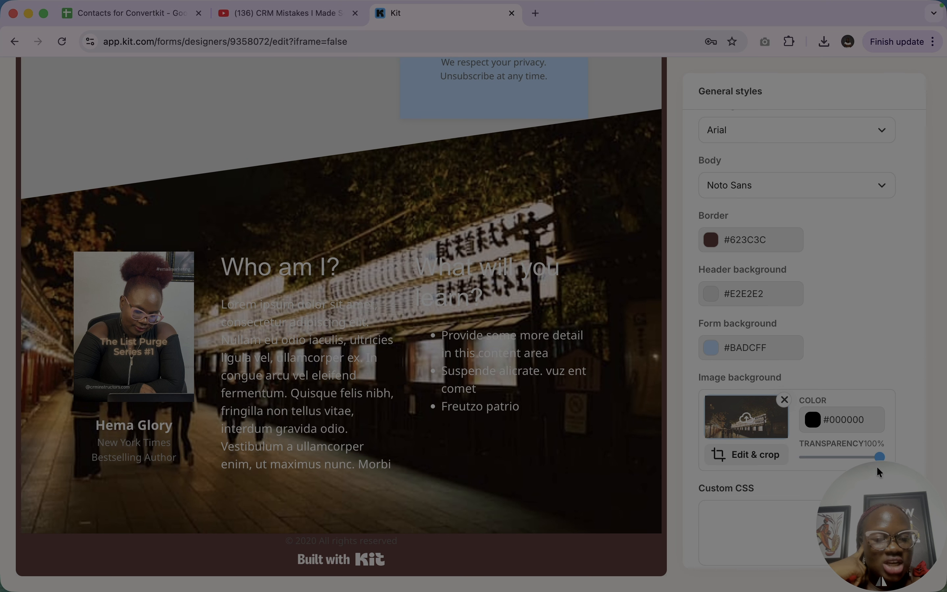
{"action": "mouse_move", "coordinate": [847, 461]}
{"action": "left_mouse_down"}
{"action": "mouse_move", "coordinate": [812, 461]}
{"action": "mouse_move", "coordinate": [832, 457]}
{"action": "left_mouse_up"}
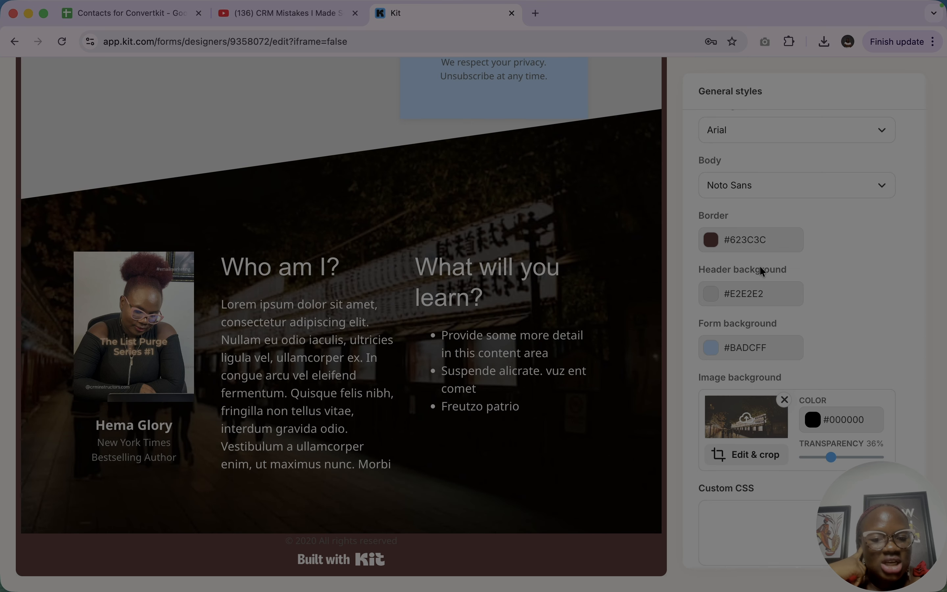
{"action": "left_click", "coordinate": [750, 527]}
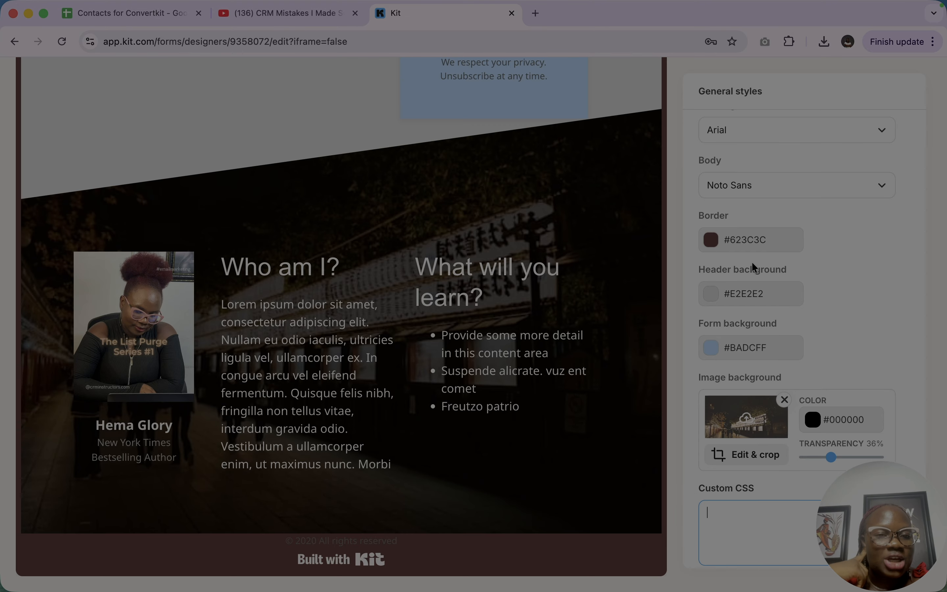
- Preview the restyled landing page, check the form and the author section, and return to the editor
{"action": "scroll", "coordinate": [752, 262], "scroll_direction": "up", "scroll_amount": 10}
{"action": "scroll", "coordinate": [752, 261], "scroll_direction": "up", "scroll_amount": 5}
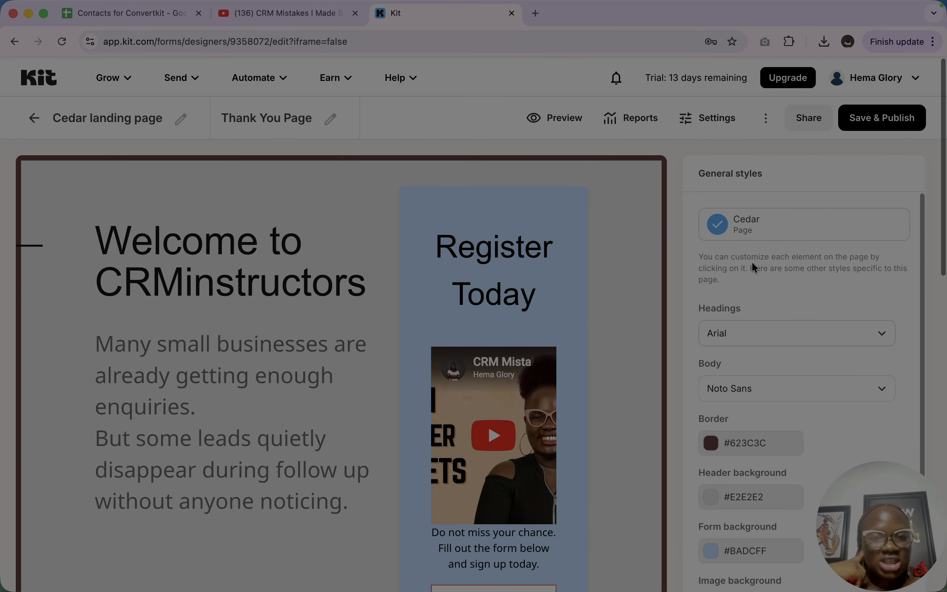
{"action": "left_click", "coordinate": [554, 120]}
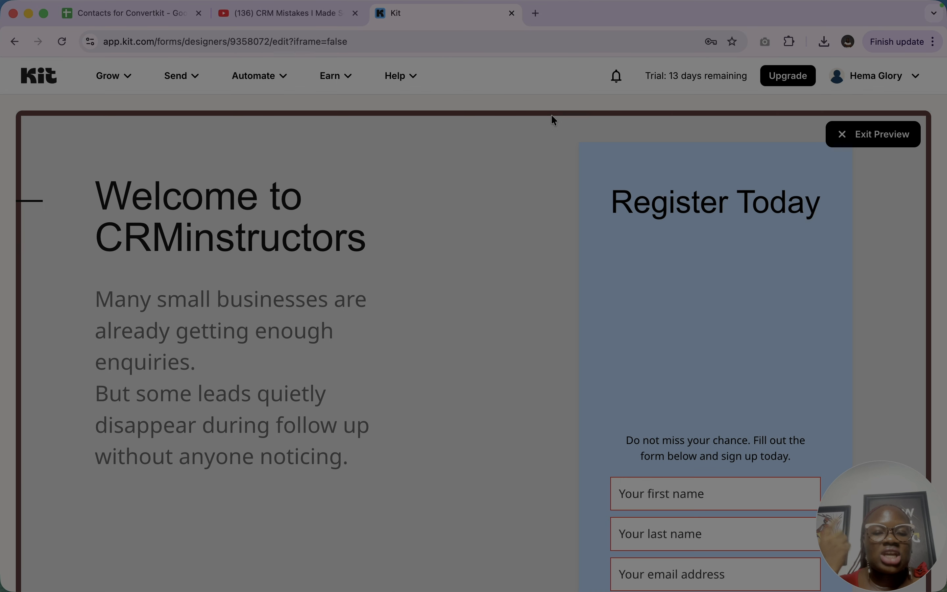
{"action": "scroll", "coordinate": [595, 336], "scroll_direction": "down", "scroll_amount": 10}
{"action": "scroll", "coordinate": [596, 337], "scroll_direction": "down", "scroll_amount": 3}
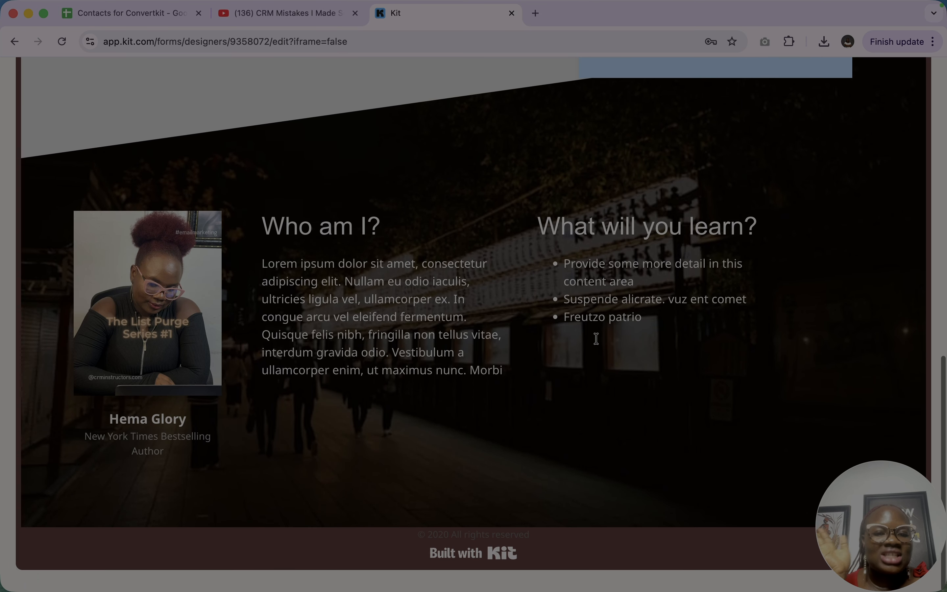
{"action": "scroll", "coordinate": [596, 338], "scroll_direction": "up", "scroll_amount": 15}
{"action": "scroll", "coordinate": [595, 344], "scroll_direction": "up", "scroll_amount": 5}
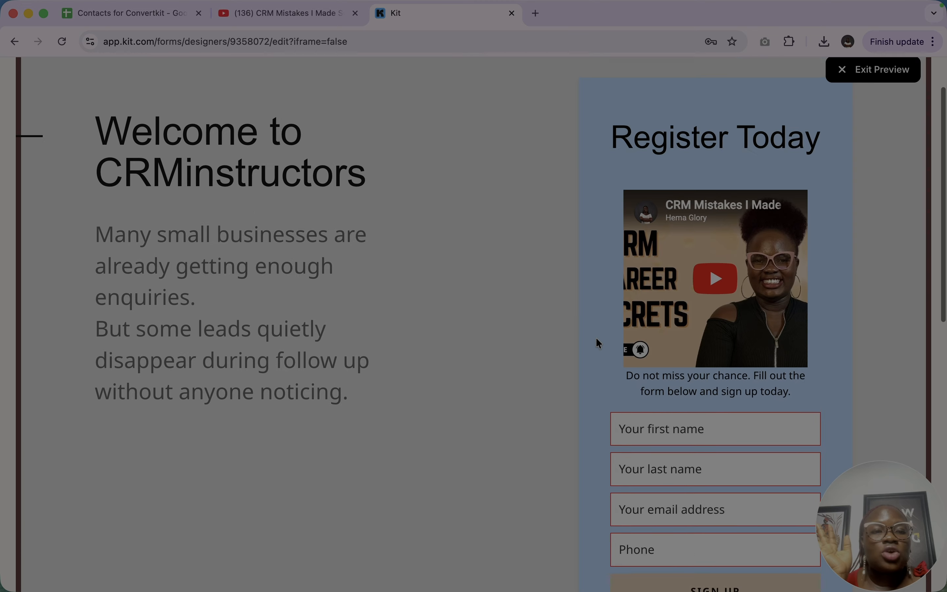
{"action": "left_click", "coordinate": [876, 133]}
- Turn off the "Built with Kit" badge in the landing page's footer
{"action": "scroll", "coordinate": [513, 421], "scroll_direction": "down", "scroll_amount": 15}
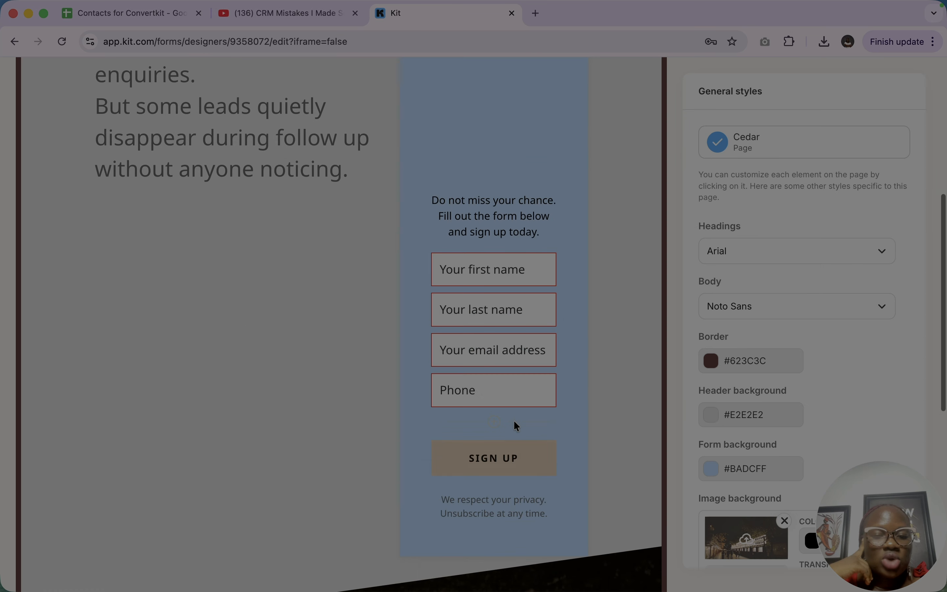
{"action": "left_click", "coordinate": [357, 564]}
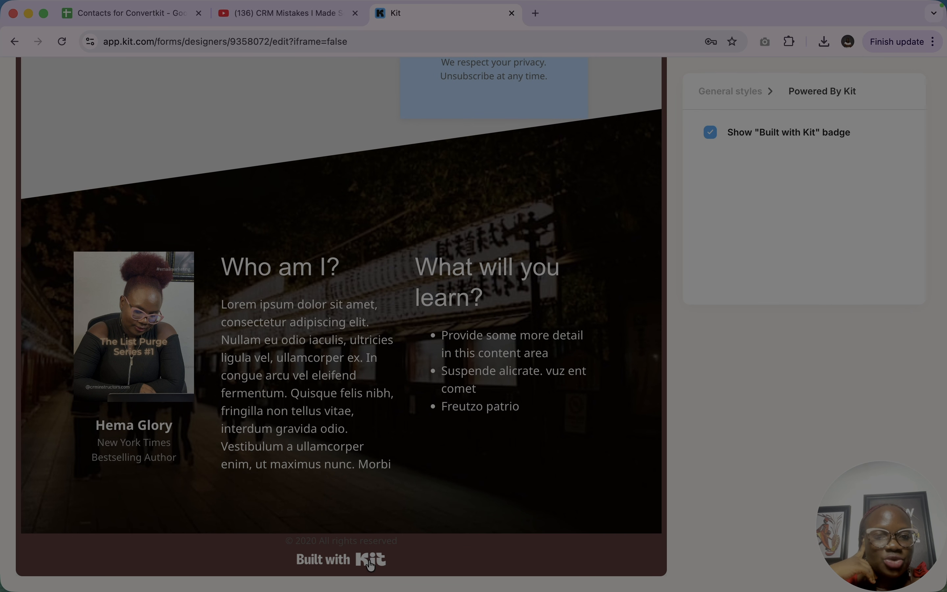
{"action": "left_click", "coordinate": [711, 133]}
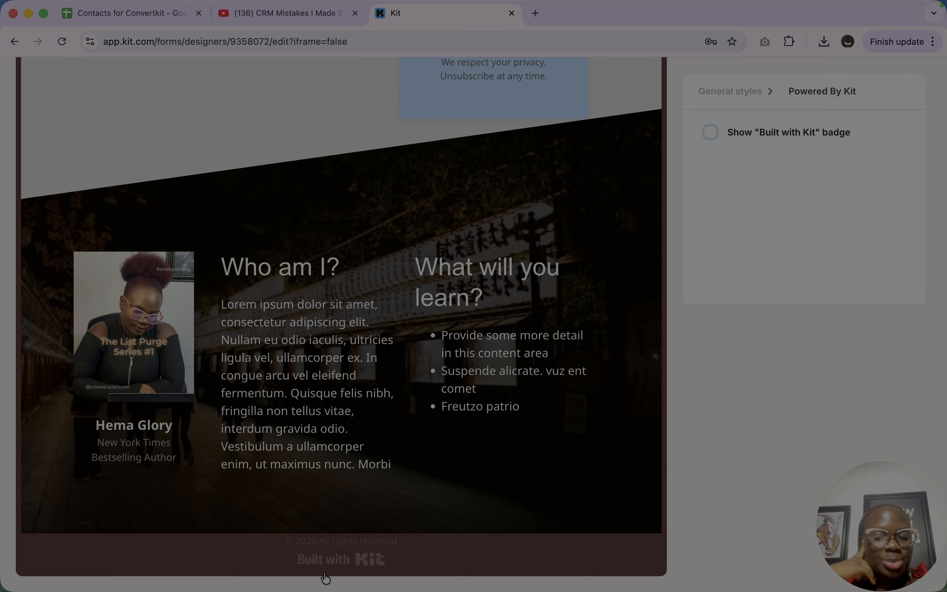
{"action": "scroll", "coordinate": [386, 530], "scroll_direction": "up", "scroll_amount": 15}
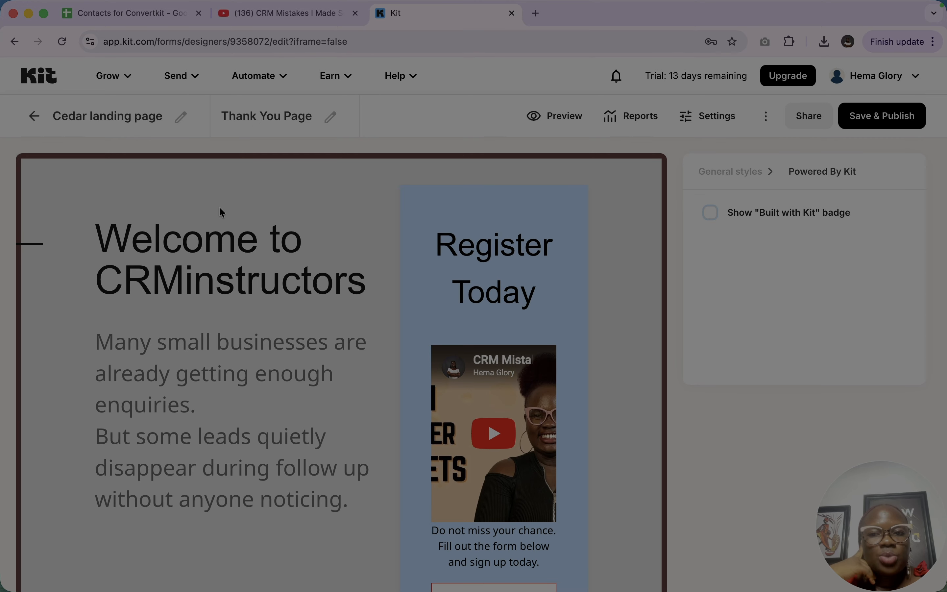
- Open the Thank You Page and look through its default layout from the heading to the footer
{"action": "left_click", "coordinate": [258, 127]}
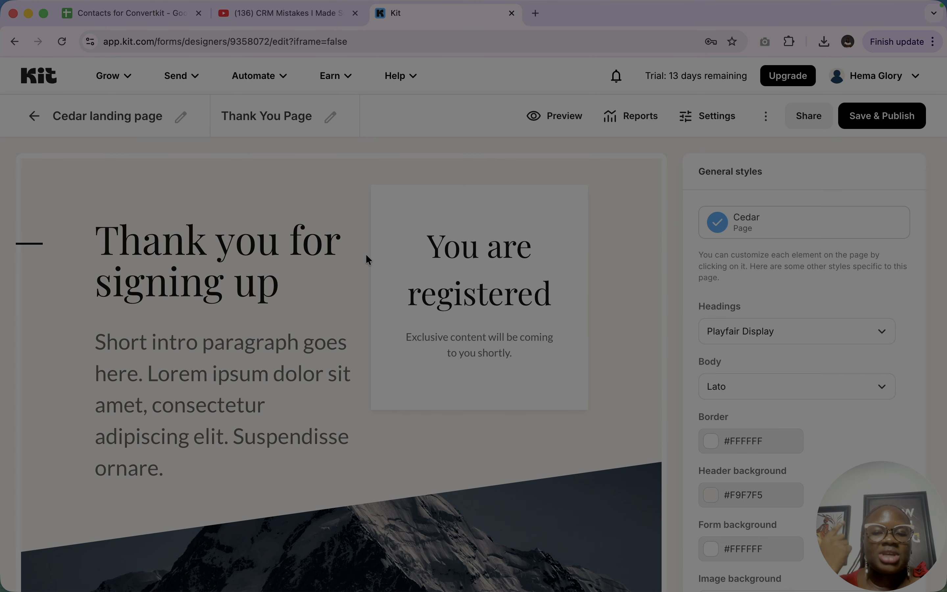
{"action": "scroll", "coordinate": [395, 319], "scroll_direction": "down", "scroll_amount": 6}
{"action": "scroll", "coordinate": [394, 318], "scroll_direction": "down", "scroll_amount": 2}
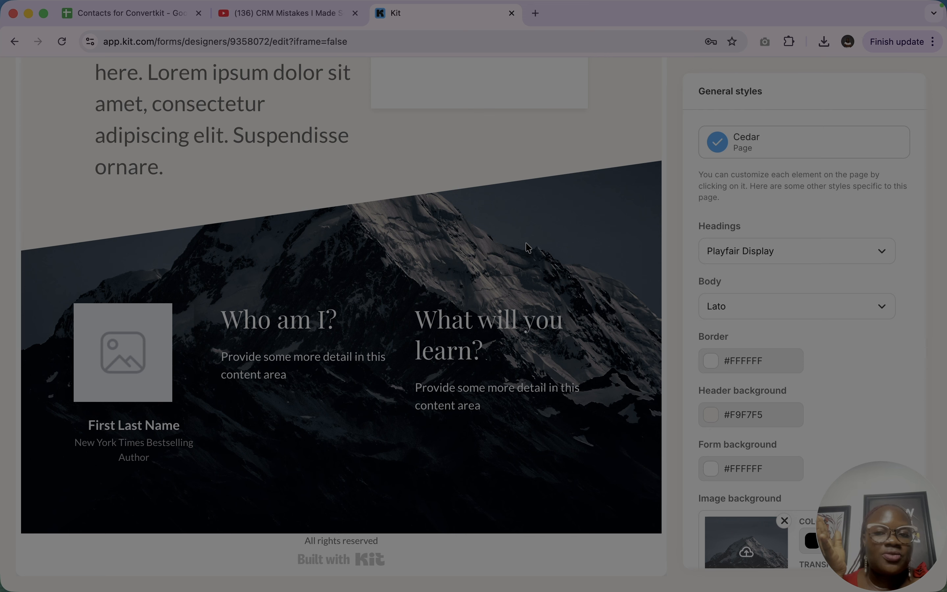
{"action": "scroll", "coordinate": [406, 227], "scroll_direction": "up", "scroll_amount": 7}
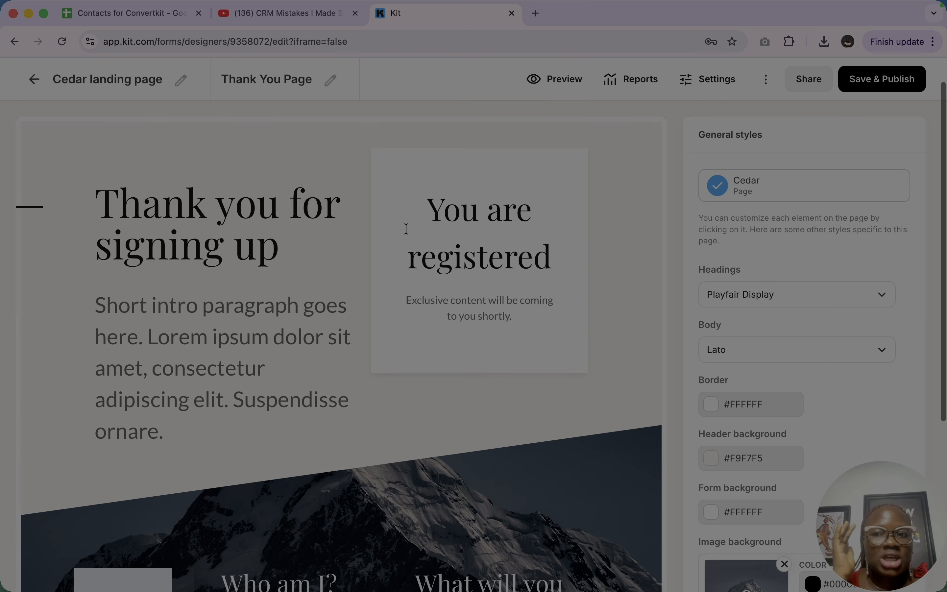
{"action": "scroll", "coordinate": [120, 89], "scroll_direction": "up", "scroll_amount": 1}
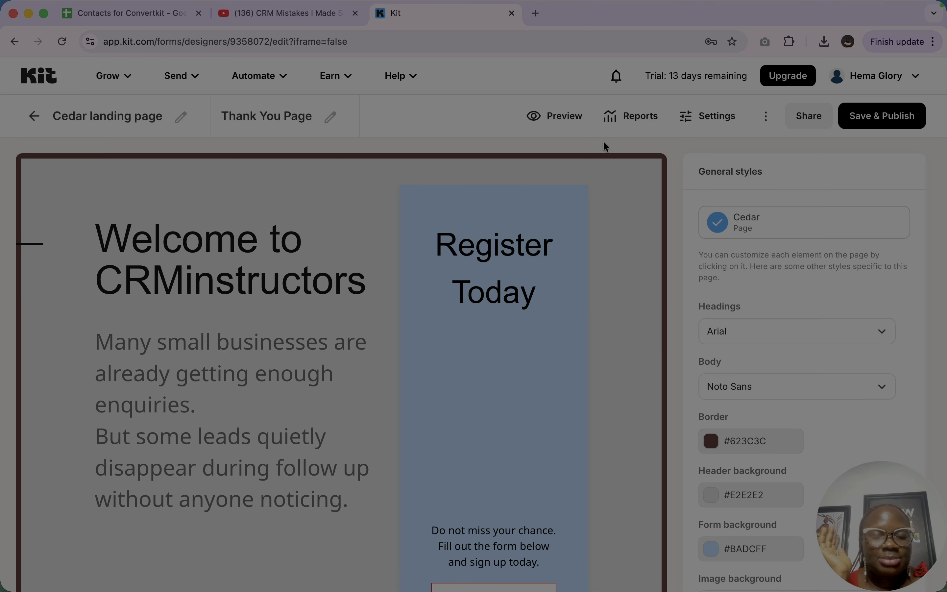
- Return to the Cedar landing page and check the form's sign-up button and its button styles
{"action": "scroll", "coordinate": [529, 323], "scroll_direction": "down", "scroll_amount": 5}
{"action": "scroll", "coordinate": [511, 544], "scroll_direction": "down", "scroll_amount": 3}
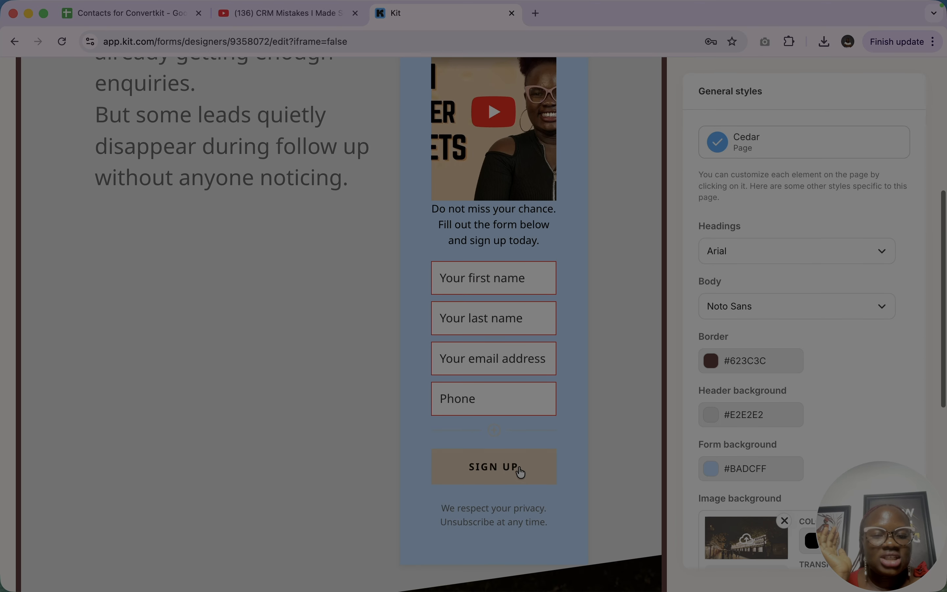
{"action": "left_click", "coordinate": [522, 466]}
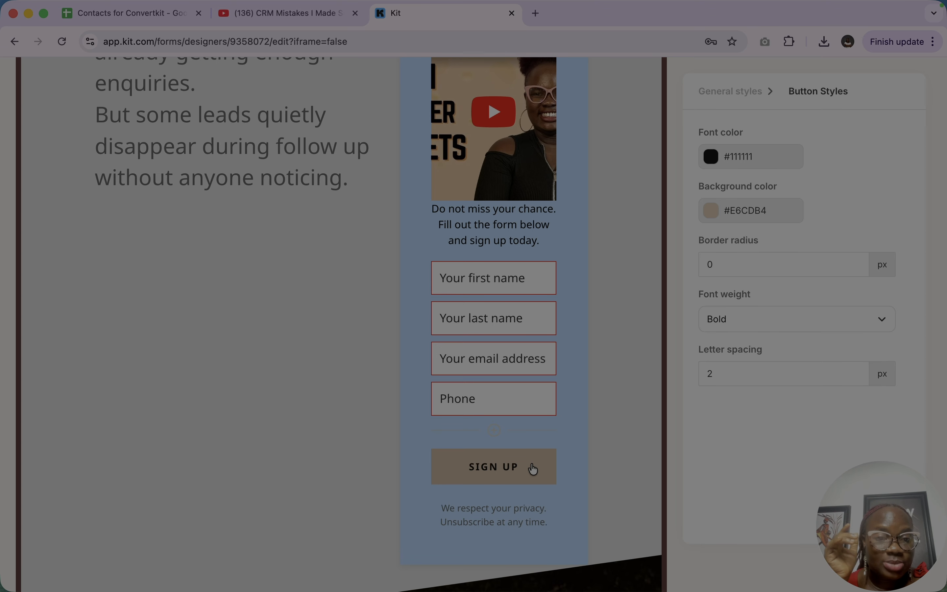
{"action": "scroll", "coordinate": [391, 313], "scroll_direction": "up", "scroll_amount": 8}
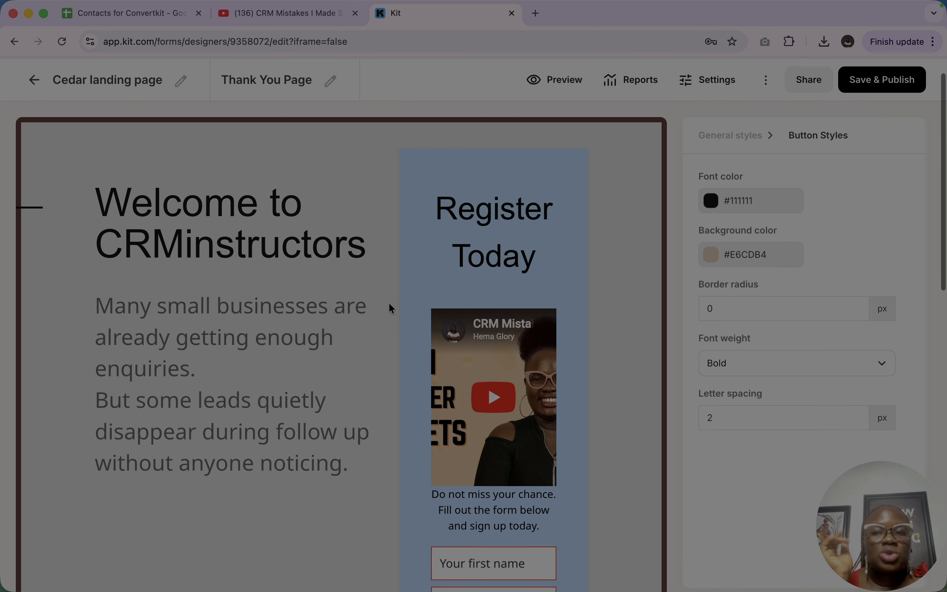
- On the Thank You Page, insert social icons below the "Exclusive content will be coming to you shortly" text
{"action": "left_click", "coordinate": [241, 114]}
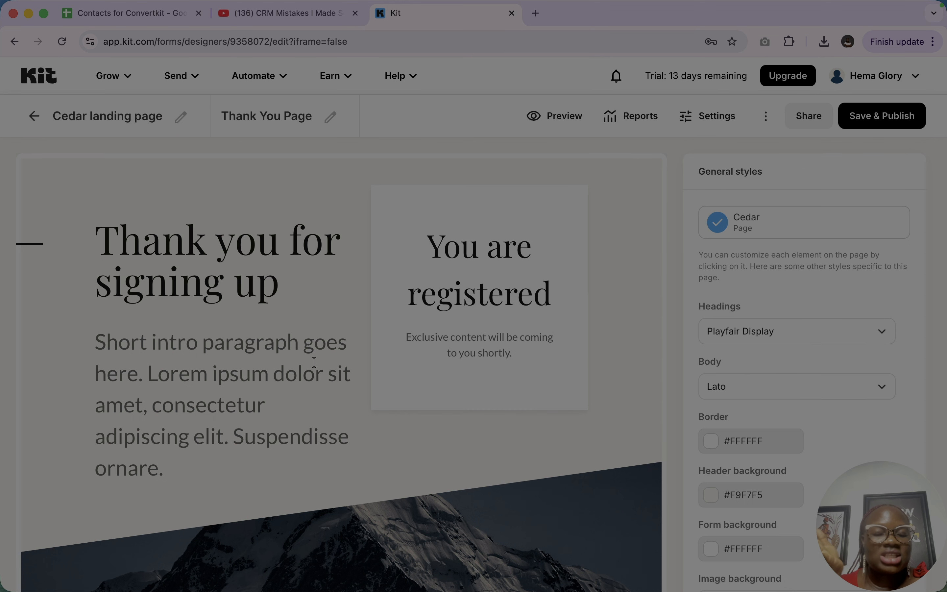
{"action": "left_click", "coordinate": [221, 386]}
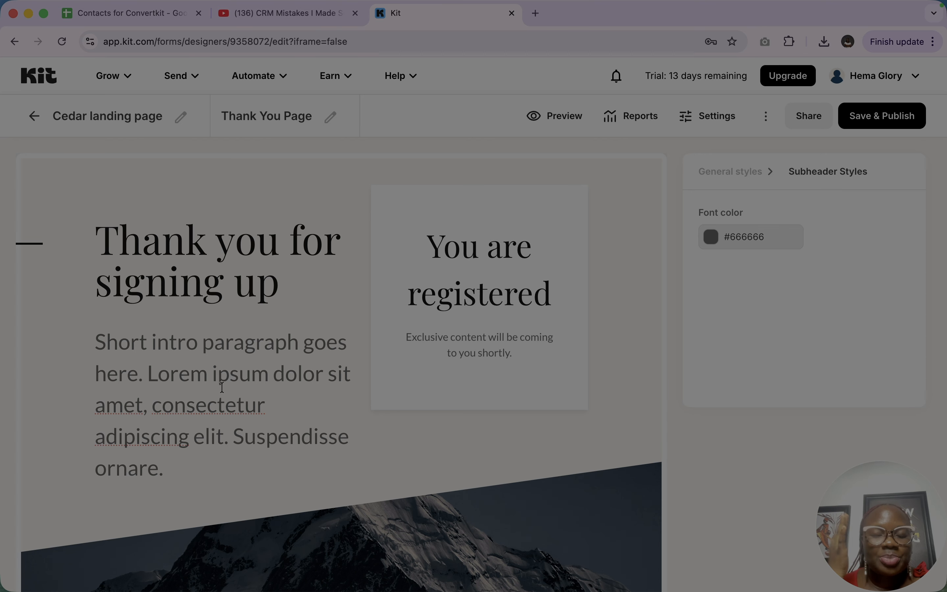
{"action": "scroll", "coordinate": [253, 302], "scroll_direction": "down", "scroll_amount": 5}
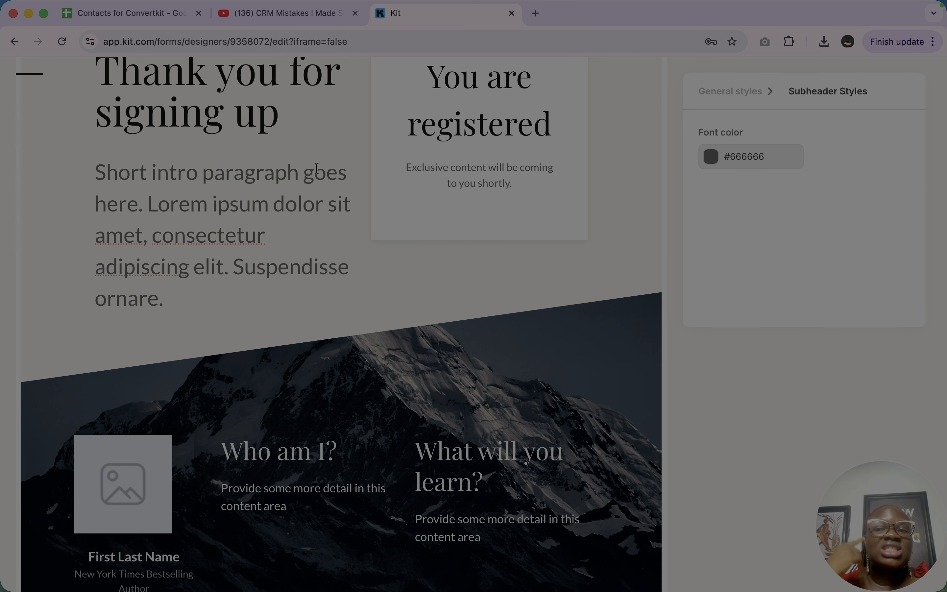
{"action": "left_click", "coordinate": [471, 171]}
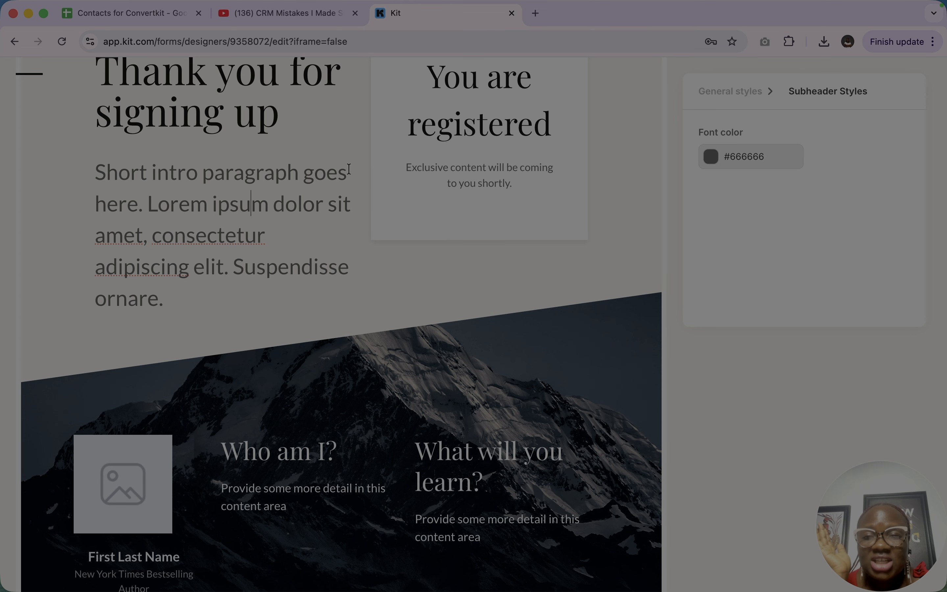
{"action": "left_click", "coordinate": [384, 169]}
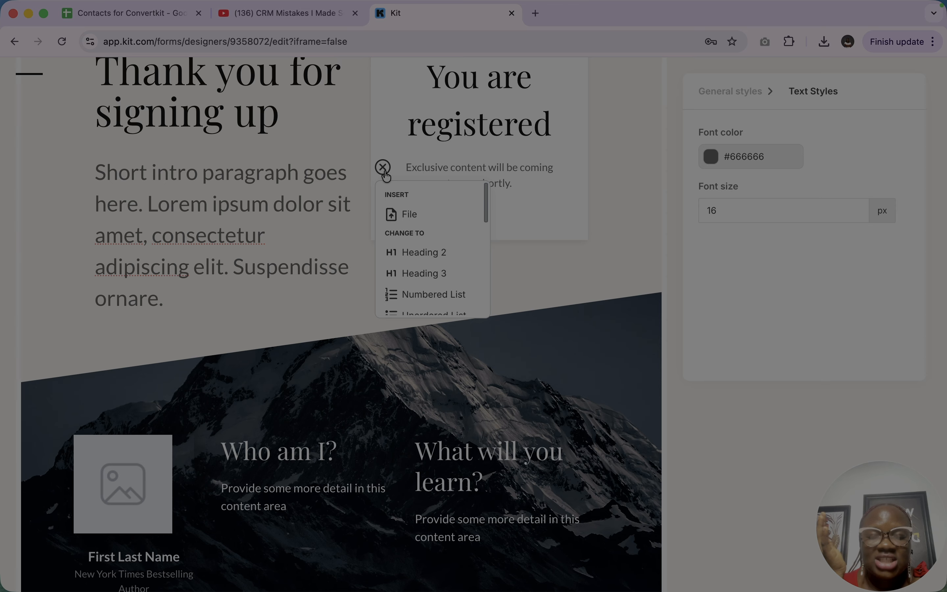
{"action": "scroll", "coordinate": [441, 259], "scroll_direction": "down", "scroll_amount": 5}
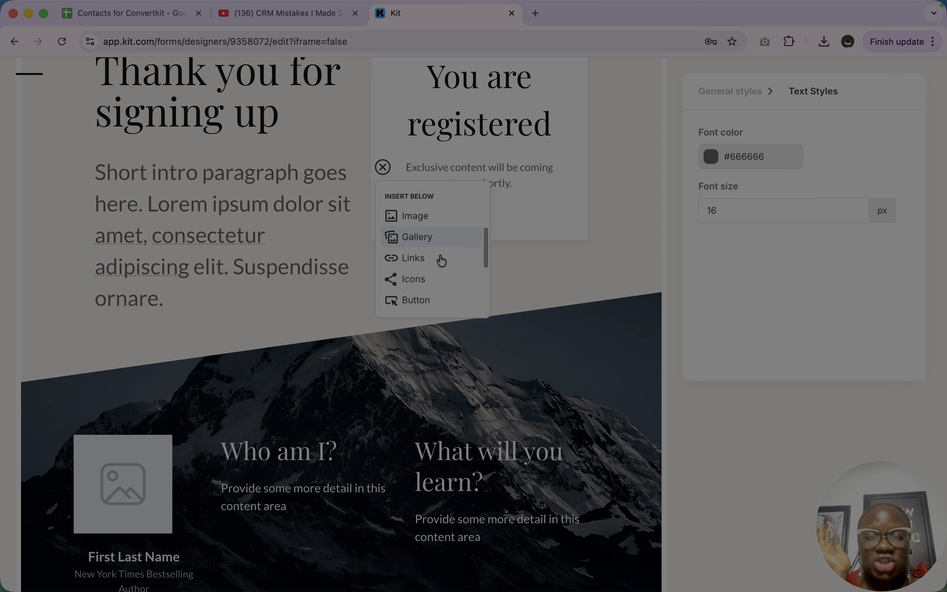
{"action": "scroll", "coordinate": [442, 260], "scroll_direction": "down", "scroll_amount": 2}
{"action": "scroll", "coordinate": [427, 247], "scroll_direction": "down", "scroll_amount": 2}
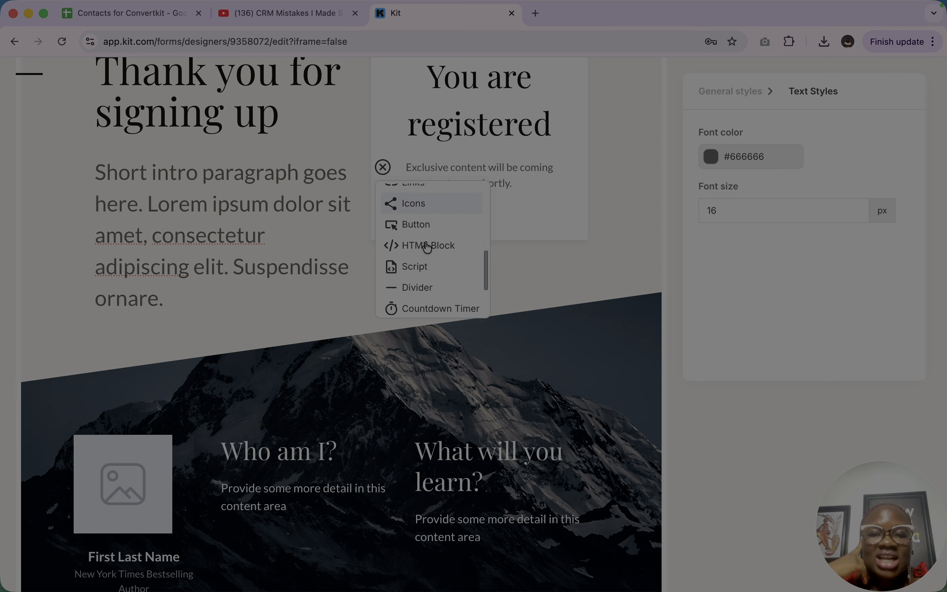
{"action": "left_click", "coordinate": [409, 204]}
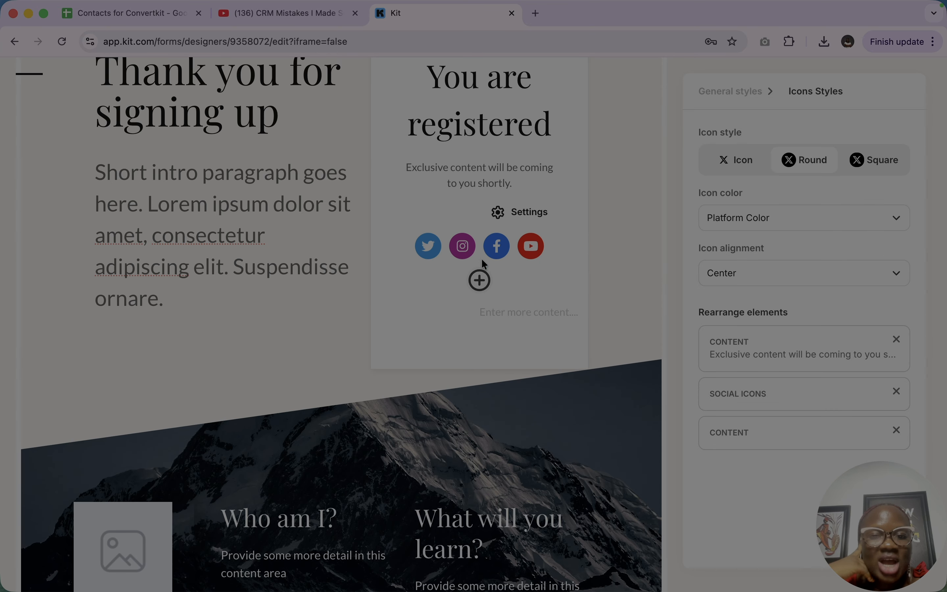
- Add an X icon to the social icons row and open the YouTube icon's settings
{"action": "left_click", "coordinate": [479, 280]}
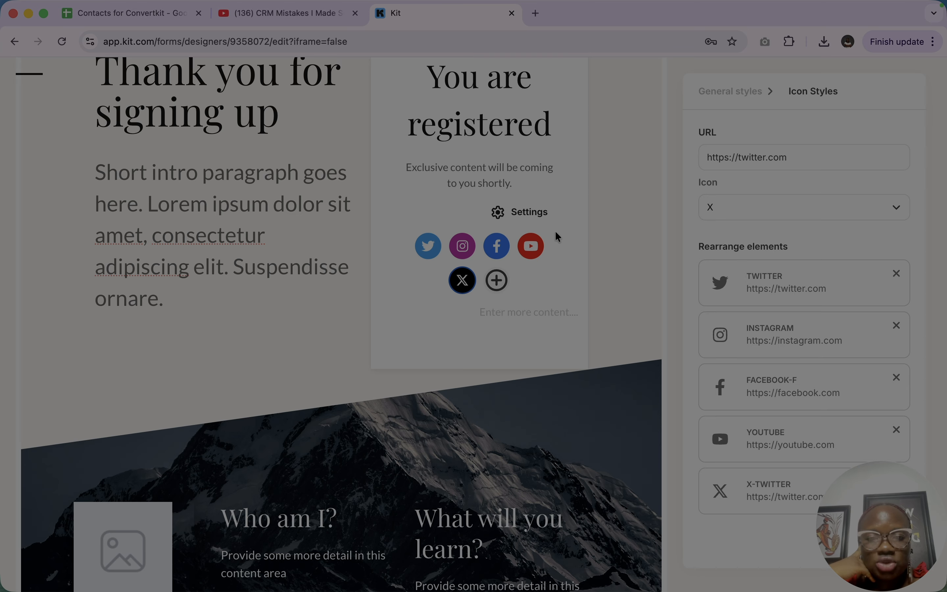
{"action": "left_click", "coordinate": [524, 216]}
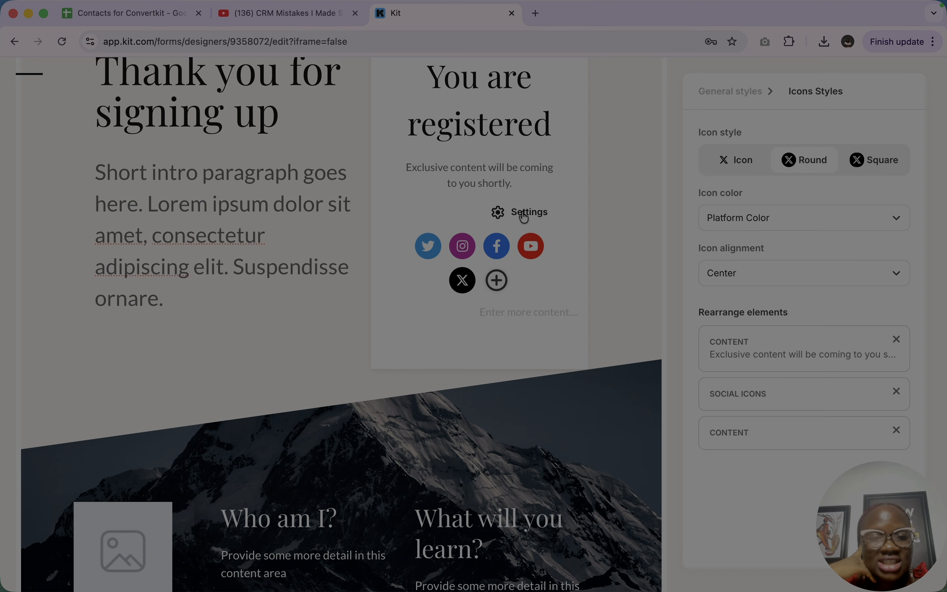
{"action": "left_click", "coordinate": [531, 246]}
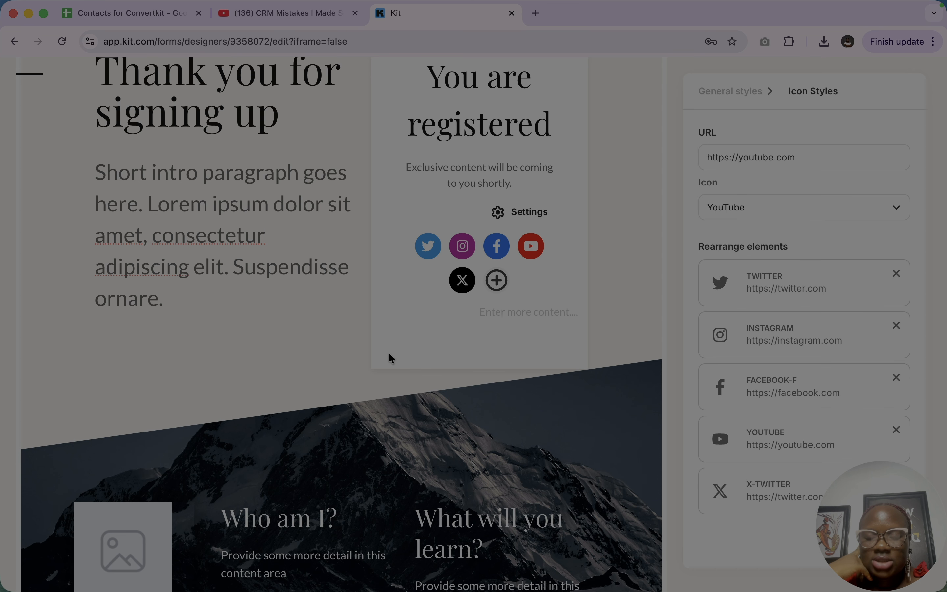
- Fill the author image placeholder on the Thank You Page with the uploaded "The List Purge Series #1" photo
{"action": "scroll", "coordinate": [391, 358], "scroll_direction": "down", "scroll_amount": 5}
{"action": "left_click", "coordinate": [264, 321]}
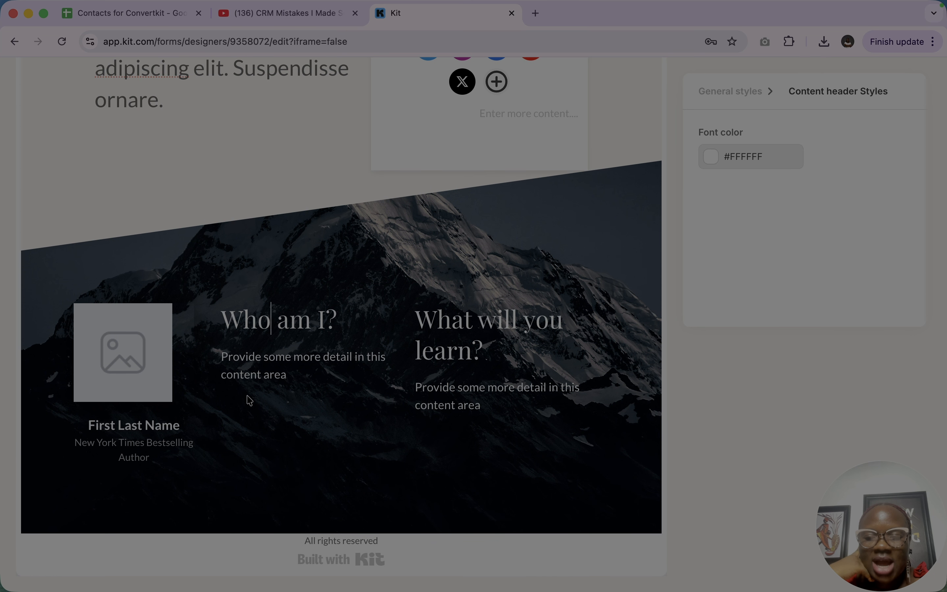
{"action": "left_click", "coordinate": [145, 390]}
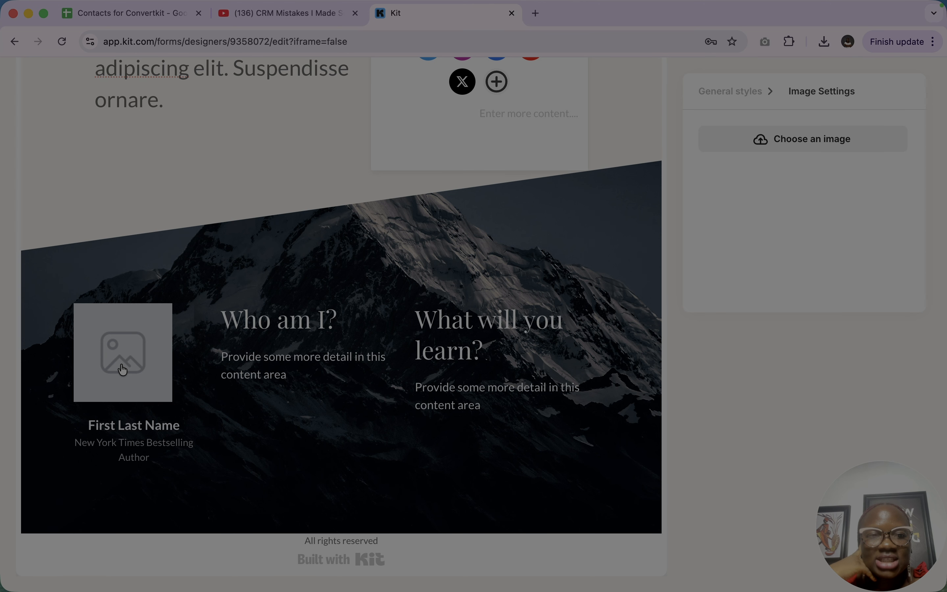
{"action": "left_click", "coordinate": [811, 143]}
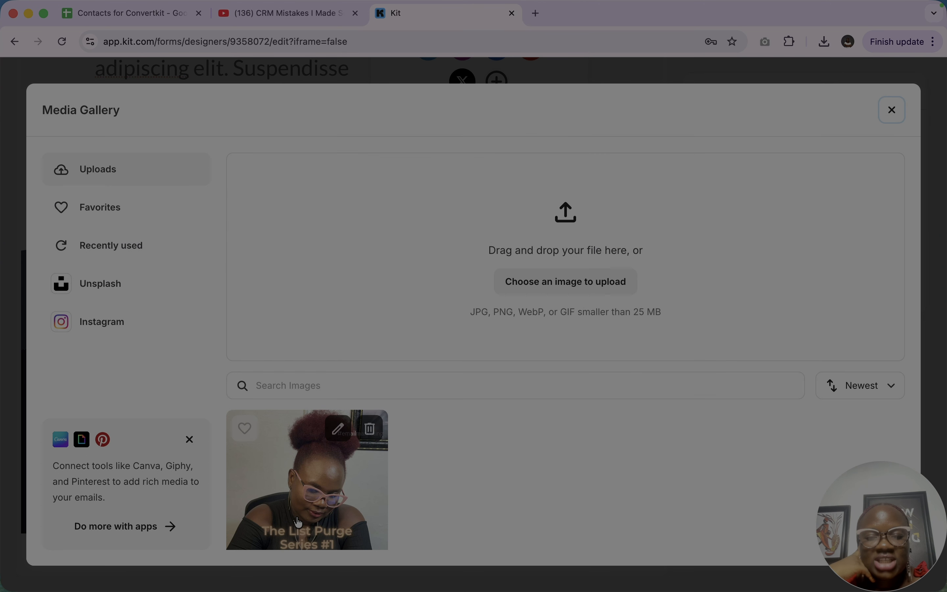
{"action": "left_click", "coordinate": [289, 509]}
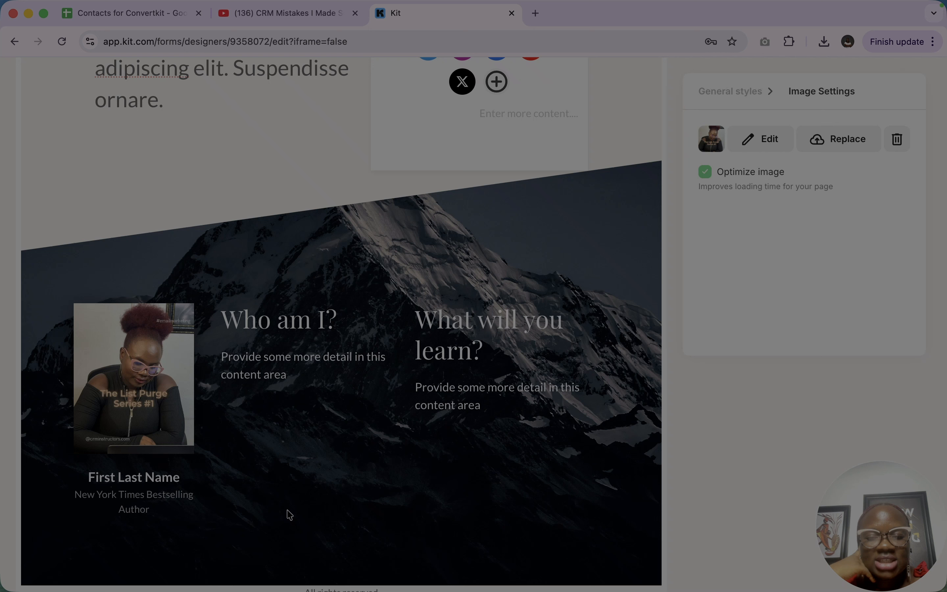
- Examine the text styles of the author section and the elements insertable below the author's title
{"action": "left_click", "coordinate": [243, 355]}
{"action": "left_click", "coordinate": [161, 481]}
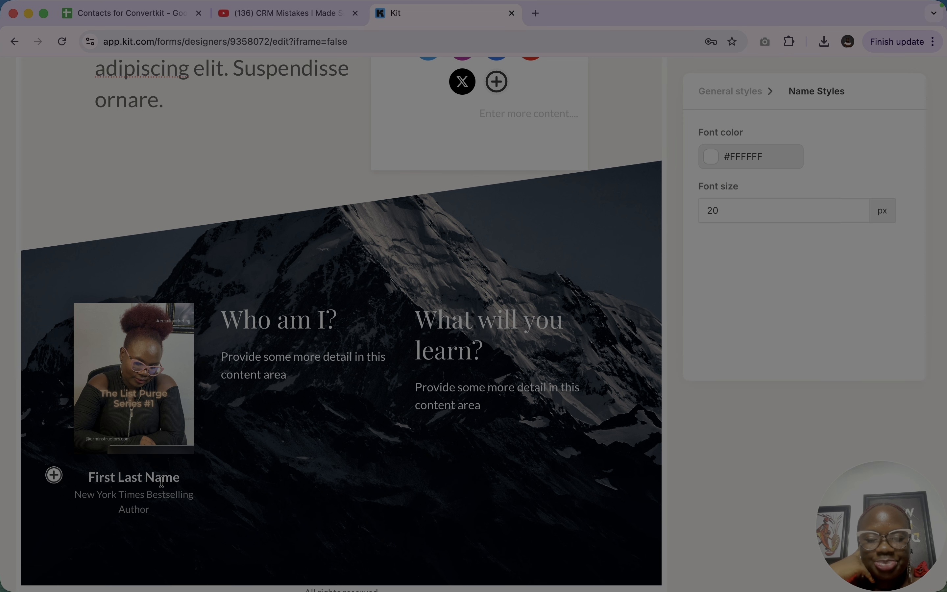
{"action": "triple_click", "coordinate": [161, 482]}
{"action": "left_click", "coordinate": [284, 320]}
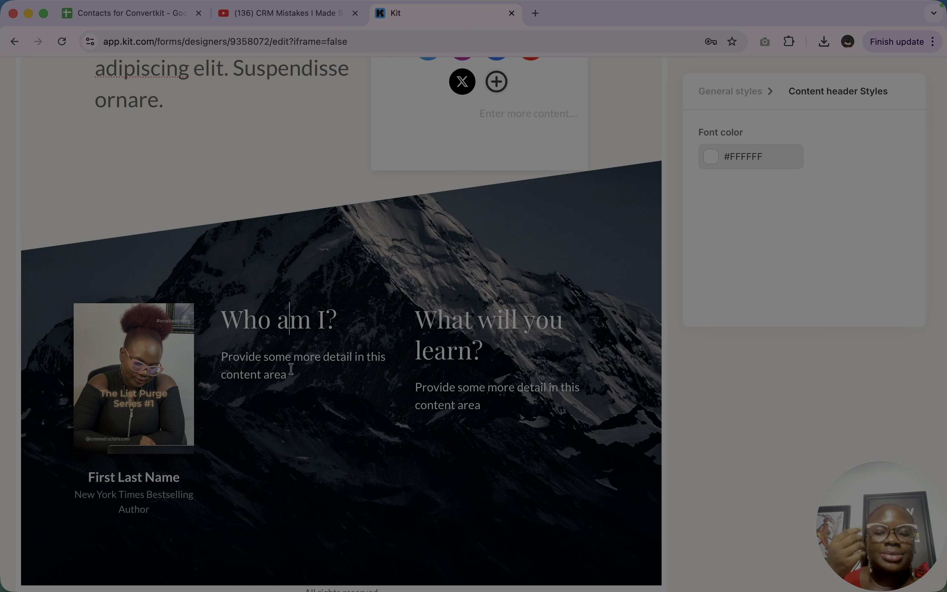
{"action": "left_click", "coordinate": [158, 493]}
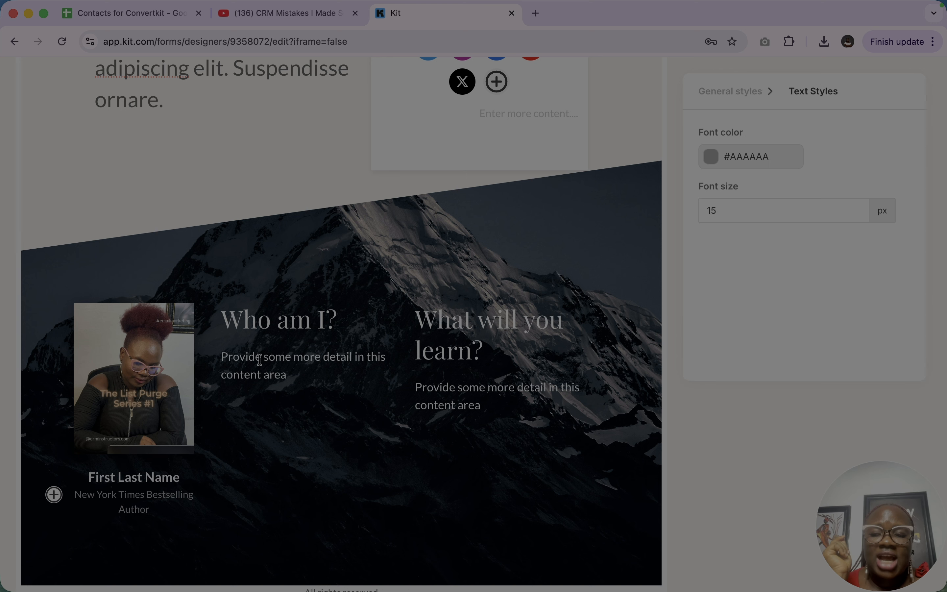
{"action": "left_click", "coordinate": [55, 495]}
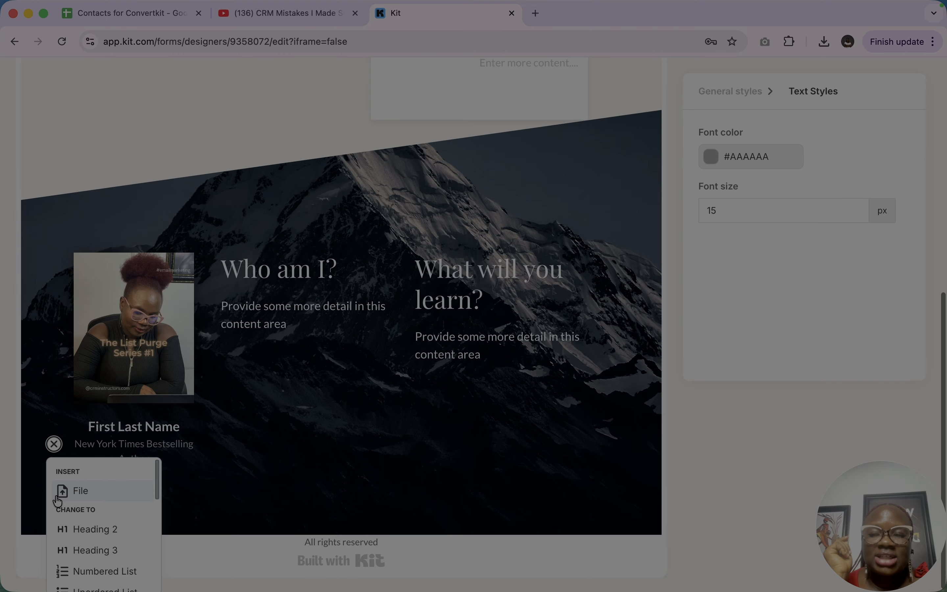
{"action": "scroll", "coordinate": [106, 563], "scroll_direction": "down", "scroll_amount": 5}
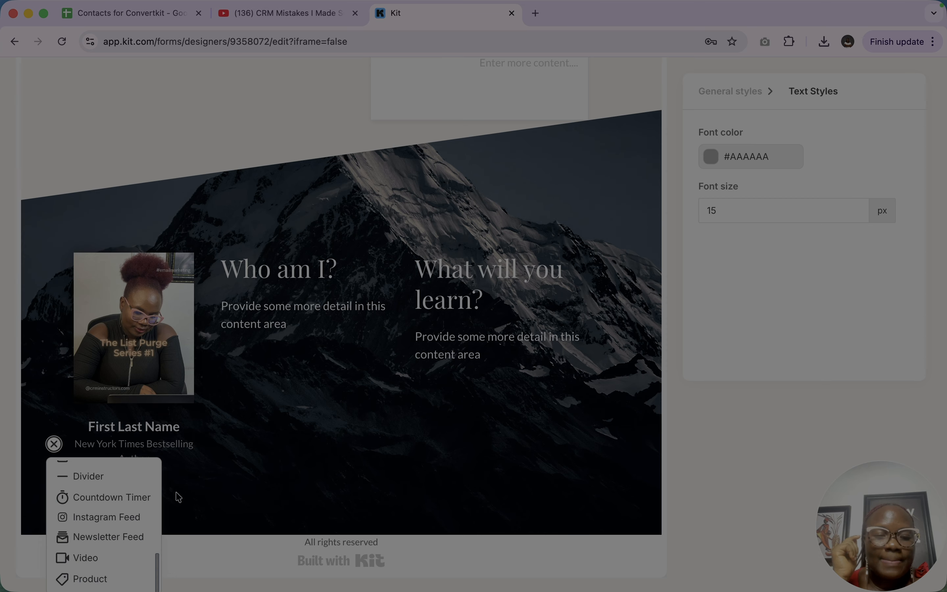
- Insert a button below the detail text under the "Who am I?" heading
{"action": "left_click", "coordinate": [281, 308]}
{"action": "left_click", "coordinate": [199, 311]}
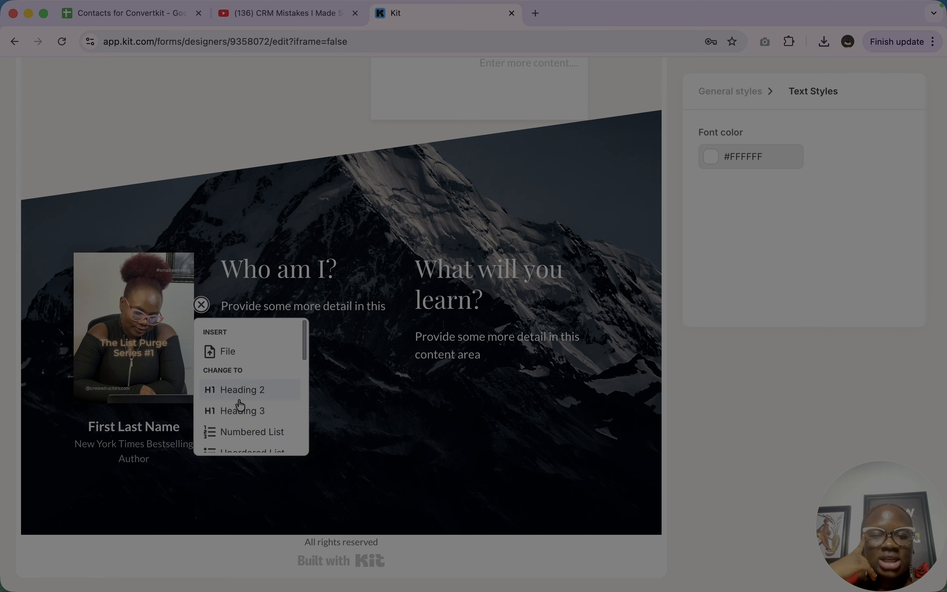
{"action": "scroll", "coordinate": [242, 409], "scroll_direction": "down", "scroll_amount": 2}
{"action": "scroll", "coordinate": [241, 409], "scroll_direction": "up", "scroll_amount": 3}
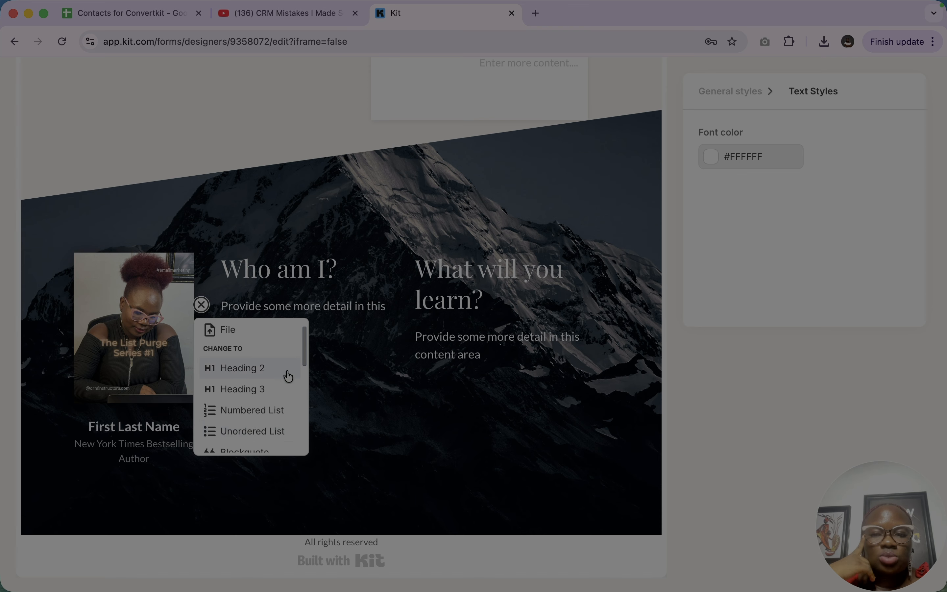
{"action": "scroll", "coordinate": [259, 370], "scroll_direction": "down", "scroll_amount": 3}
{"action": "scroll", "coordinate": [258, 368], "scroll_direction": "down", "scroll_amount": 1}
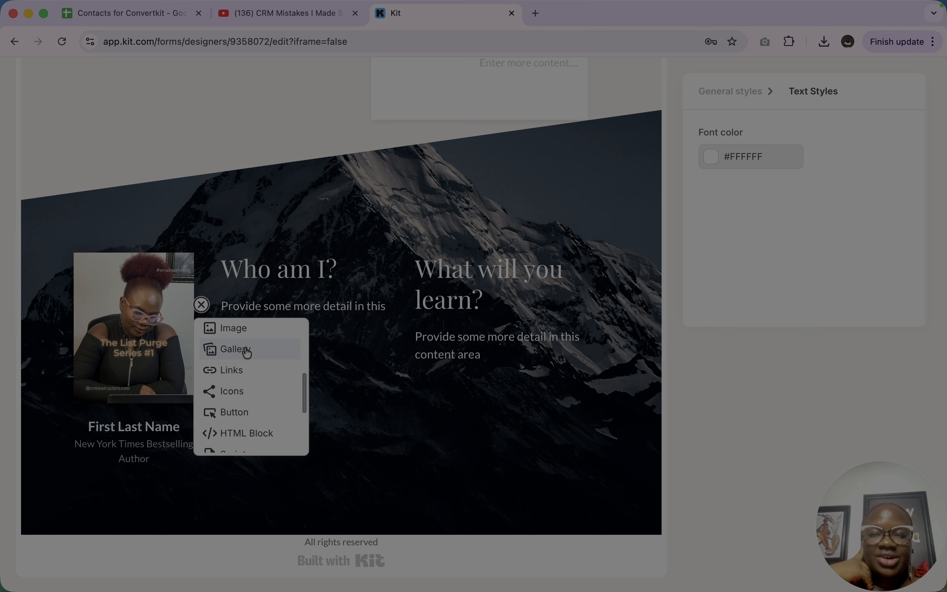
{"action": "scroll", "coordinate": [259, 428], "scroll_direction": "down", "scroll_amount": 2}
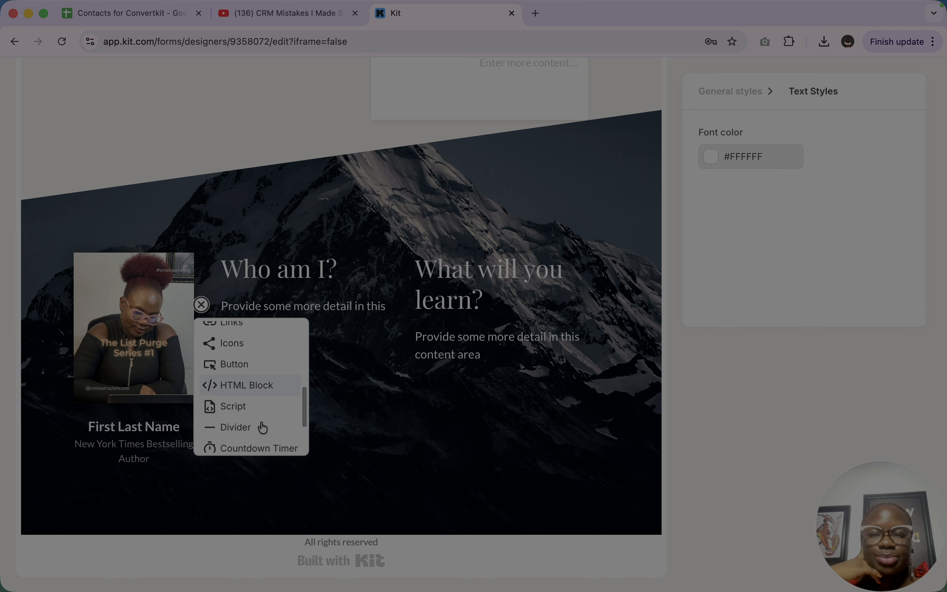
{"action": "left_click", "coordinate": [239, 362]}
- Set the new button's background color to #EE0000 and its size to Large
{"action": "left_click", "coordinate": [315, 358]}
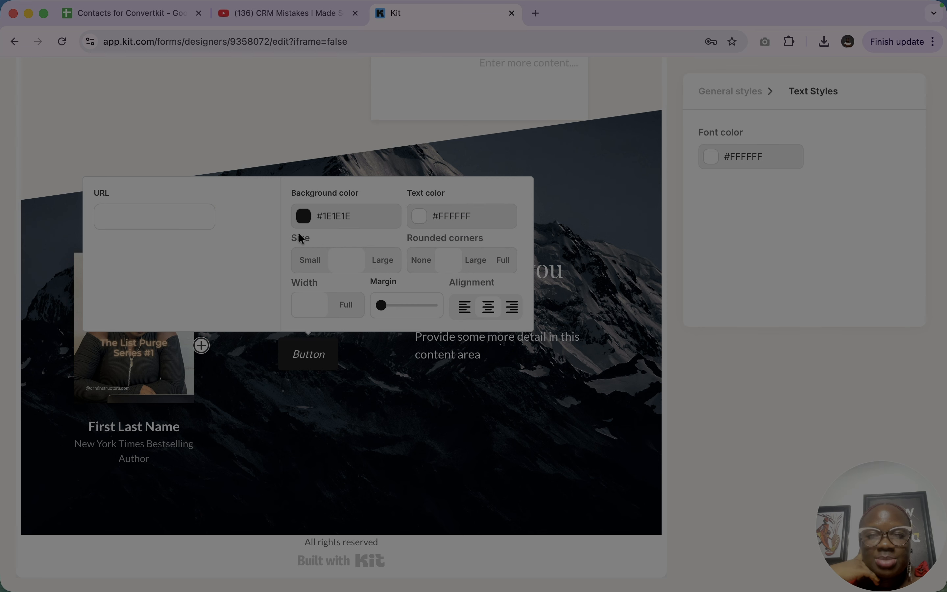
{"action": "left_click", "coordinate": [303, 216]}
{"action": "left_click_drag", "start_coordinate": [368, 253], "coordinate": [399, 250]}
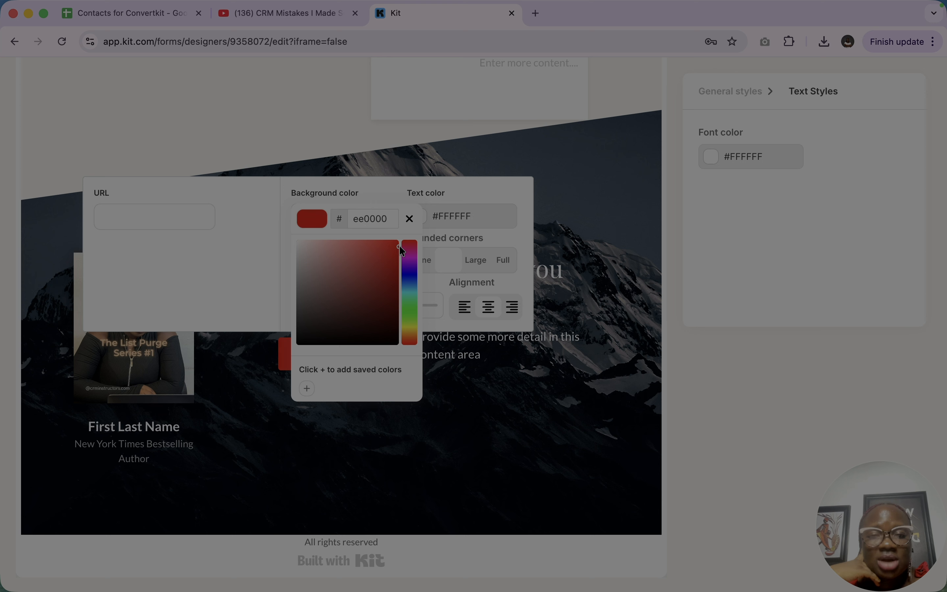
{"action": "left_click", "coordinate": [485, 214]}
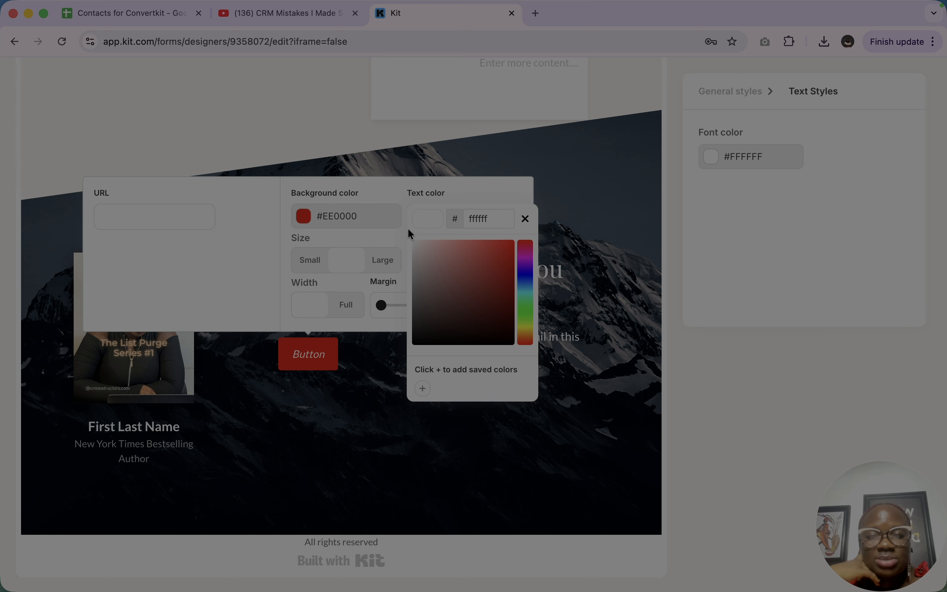
{"action": "left_click", "coordinate": [382, 235]}
{"action": "left_click", "coordinate": [387, 259]}
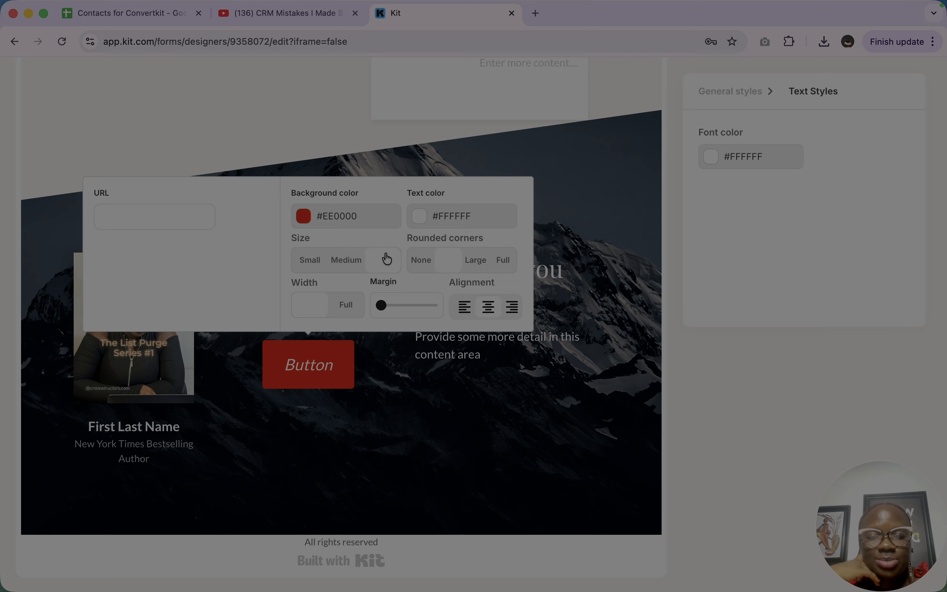
- Increase the red button's margin slightly and set its rounded corners to Full
{"action": "mouse_move", "coordinate": [384, 312]}
{"action": "left_mouse_down"}
{"action": "mouse_move", "coordinate": [409, 311]}
{"action": "mouse_move", "coordinate": [380, 309]}
{"action": "mouse_move", "coordinate": [395, 307]}
{"action": "left_mouse_up"}
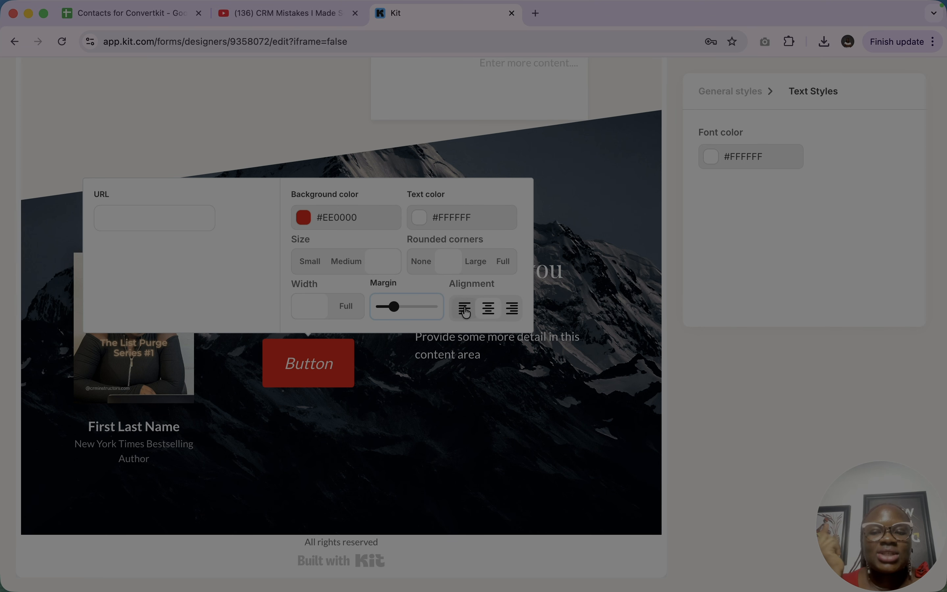
{"action": "left_click", "coordinate": [496, 315]}
{"action": "left_click", "coordinate": [509, 314]}
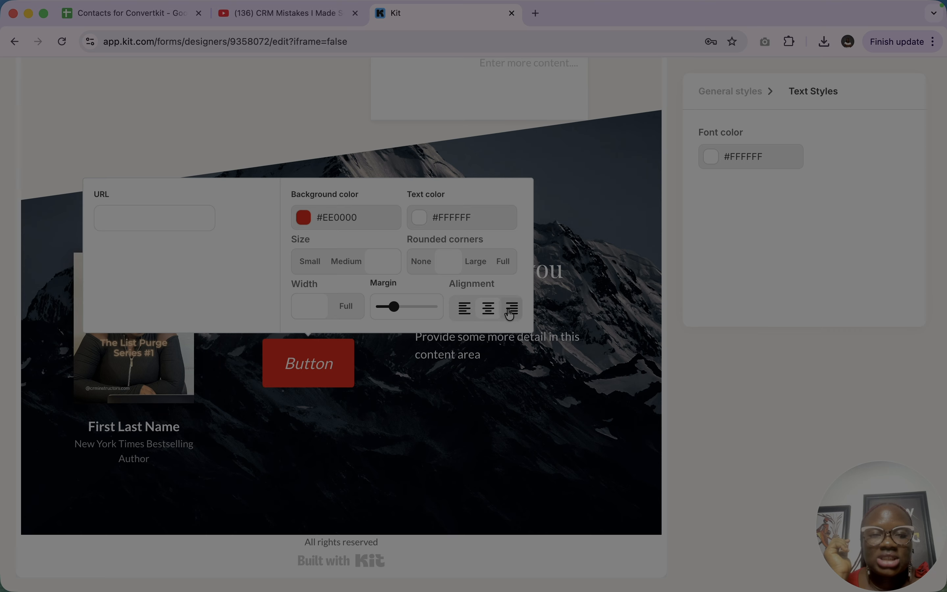
{"action": "left_click", "coordinate": [475, 263]}
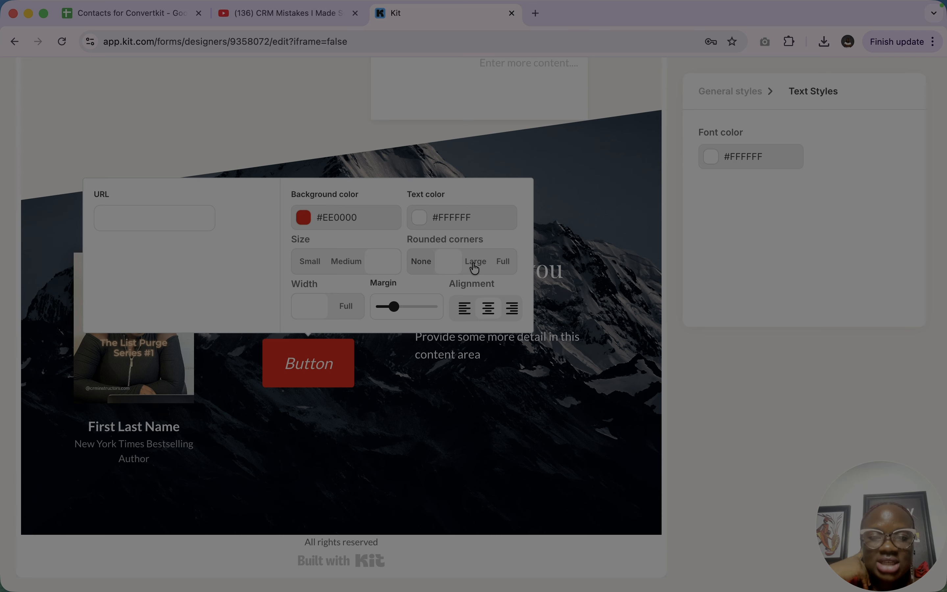
{"action": "left_click", "coordinate": [504, 264]}
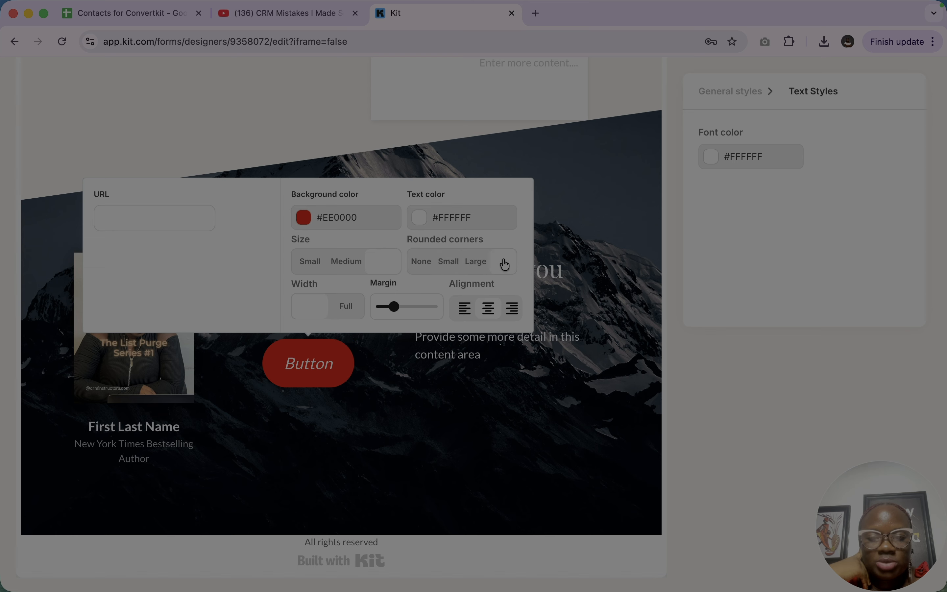
{"action": "left_click", "coordinate": [477, 217]}
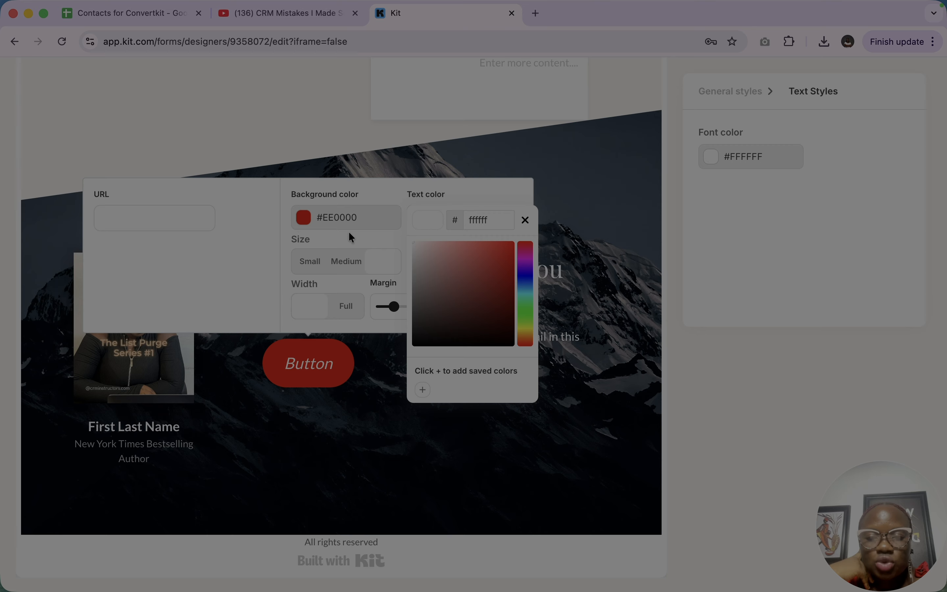
{"action": "left_click", "coordinate": [232, 292]}
- Replace the label of the red button under "Who am I?" with "Subscribe Now"
{"action": "double_click", "coordinate": [319, 366]}
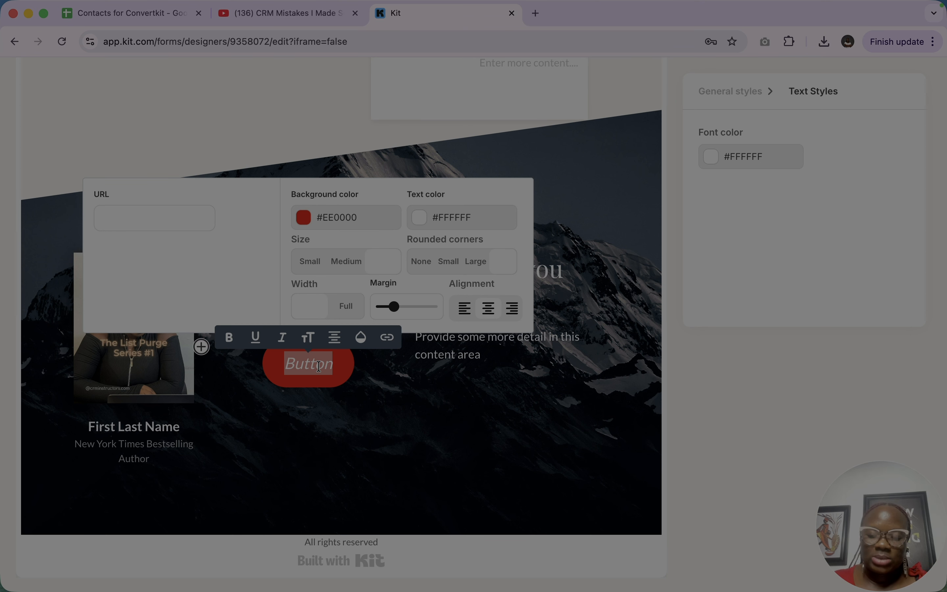
{"action": "type", "text": "S"}
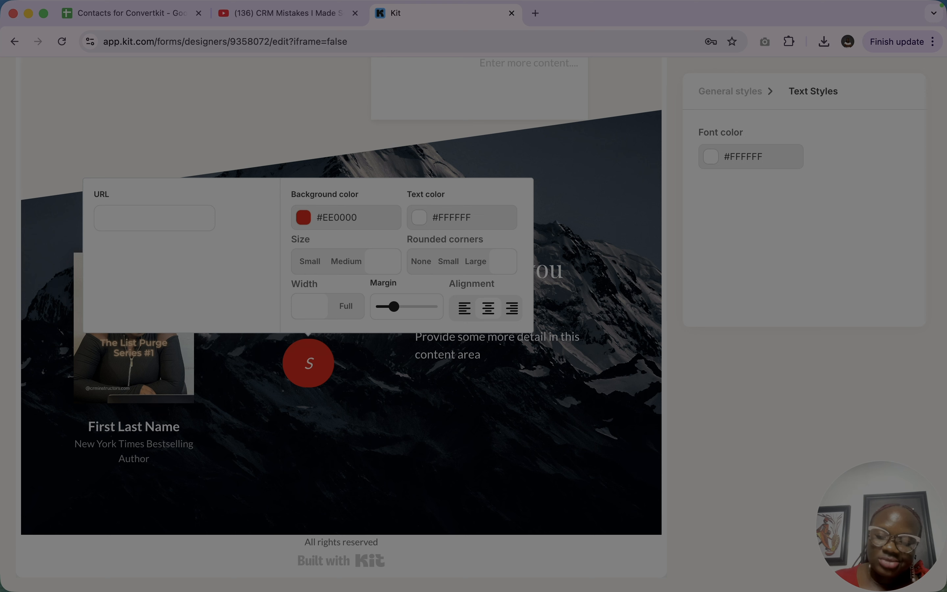
{"action": "type", "text": "ubscribe"}
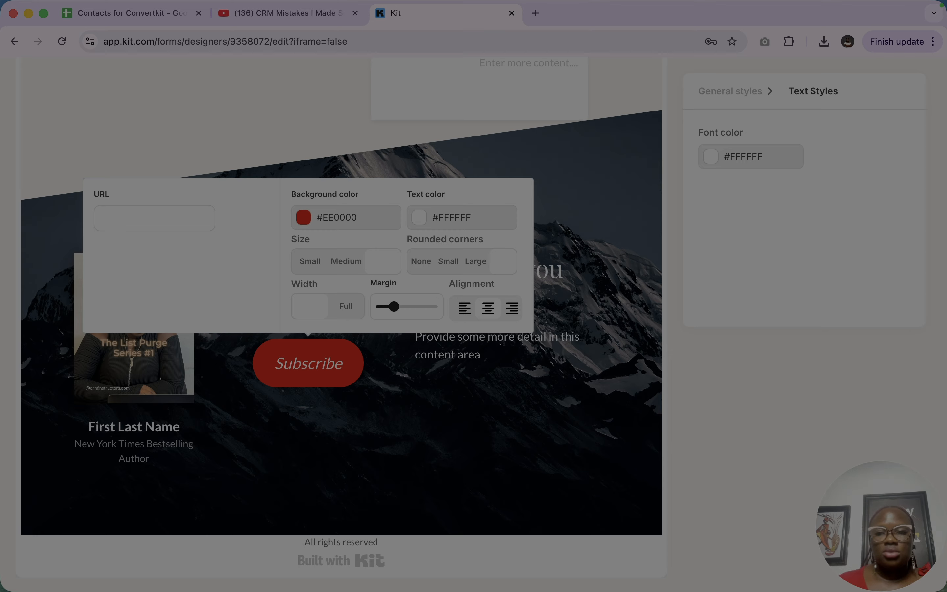
{"action": "type", "text": " Now"}
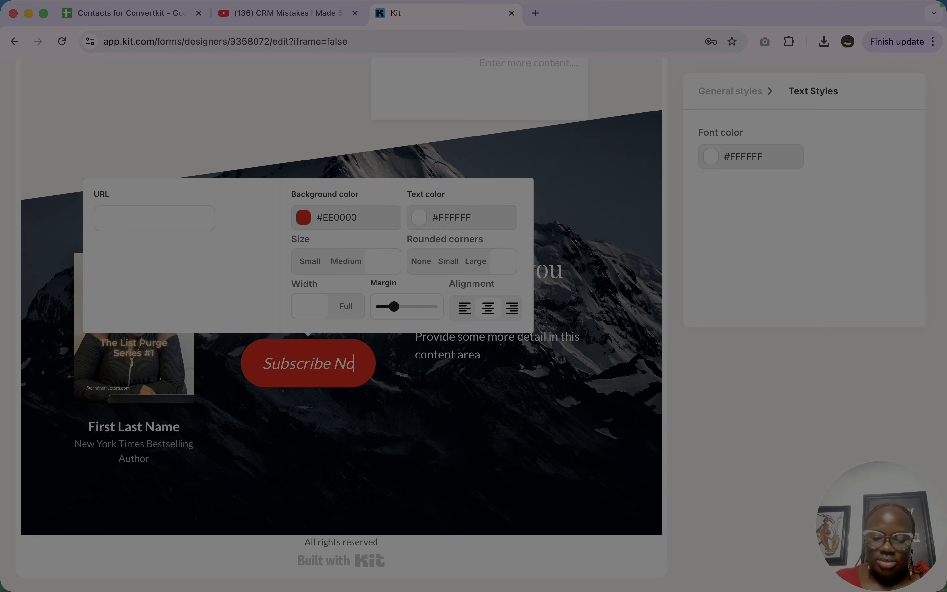
- Insert a countdown timer below the "Subscribe Now" button
{"action": "left_click", "coordinate": [202, 347]}
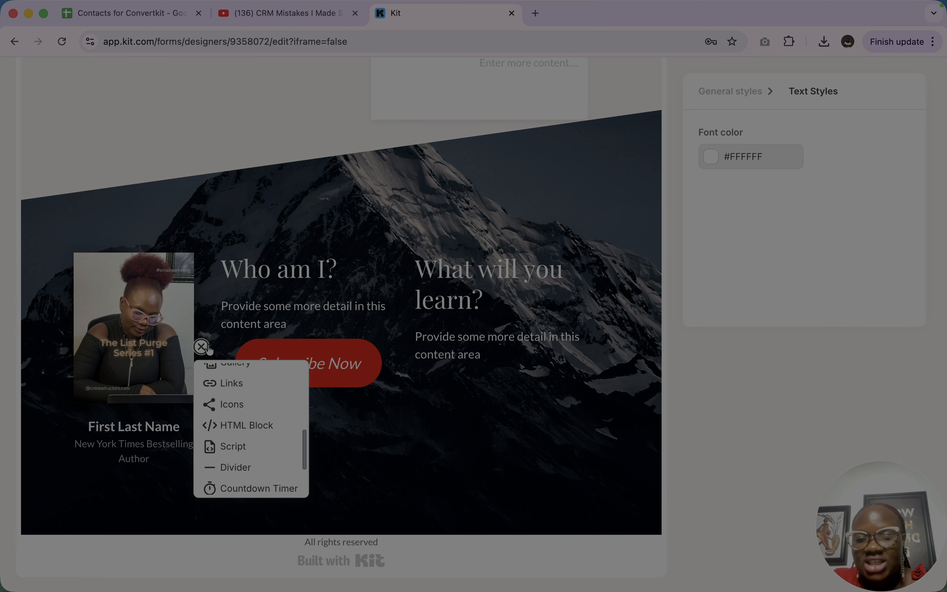
{"action": "scroll", "coordinate": [258, 412], "scroll_direction": "down", "scroll_amount": 2}
{"action": "scroll", "coordinate": [258, 411], "scroll_direction": "down", "scroll_amount": 2}
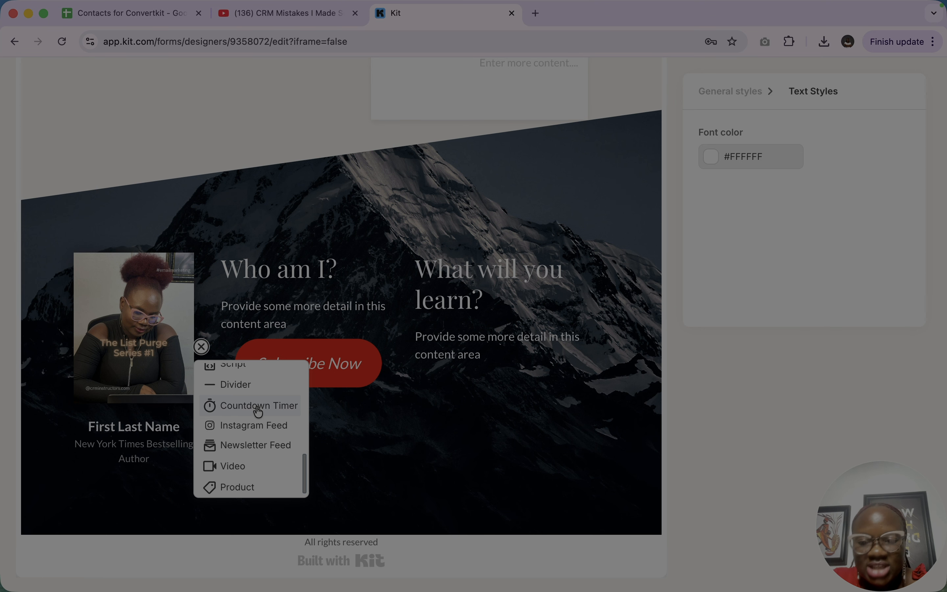
{"action": "scroll", "coordinate": [264, 459], "scroll_direction": "down", "scroll_amount": 1}
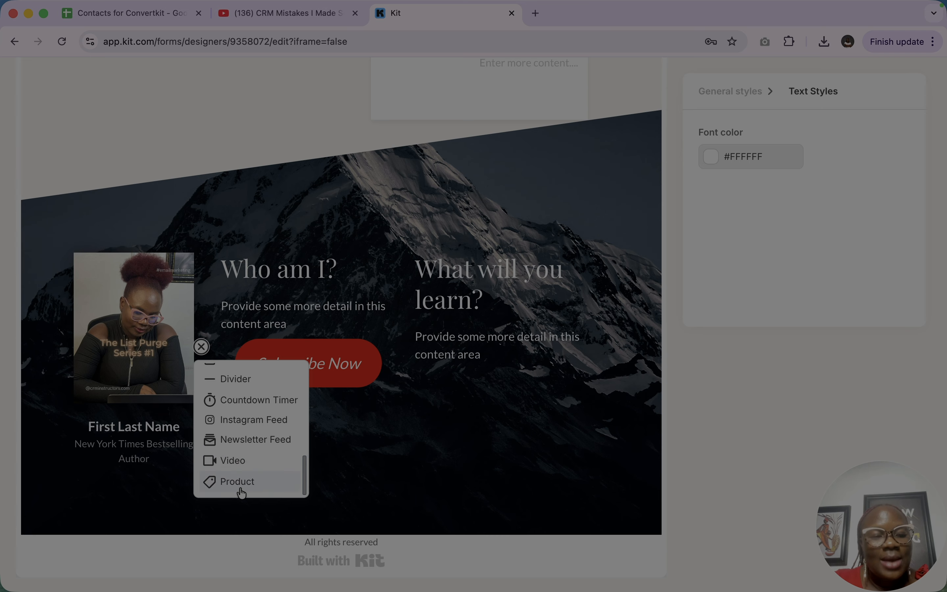
{"action": "scroll", "coordinate": [240, 401], "scroll_direction": "up", "scroll_amount": 5}
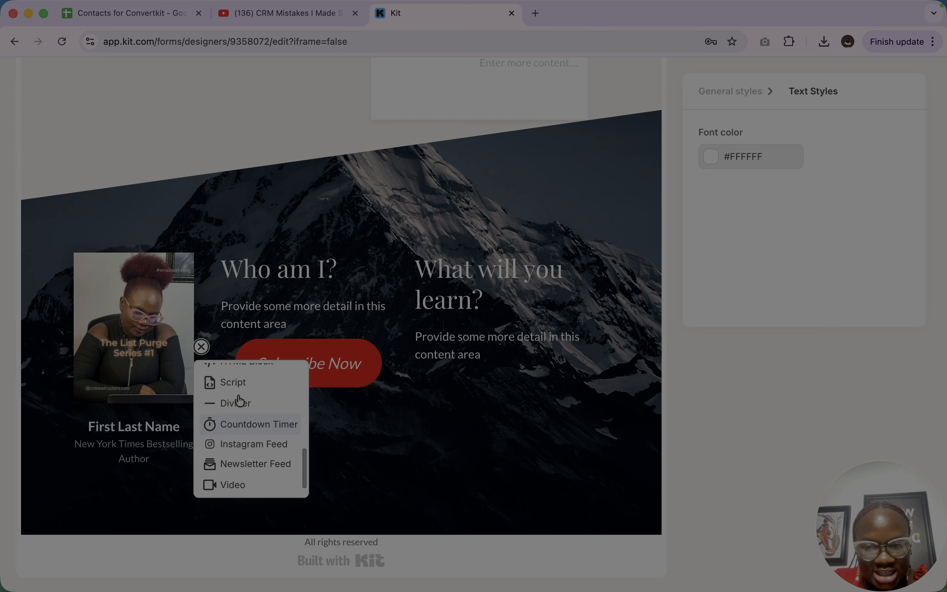
{"action": "scroll", "coordinate": [240, 401], "scroll_direction": "up", "scroll_amount": 1}
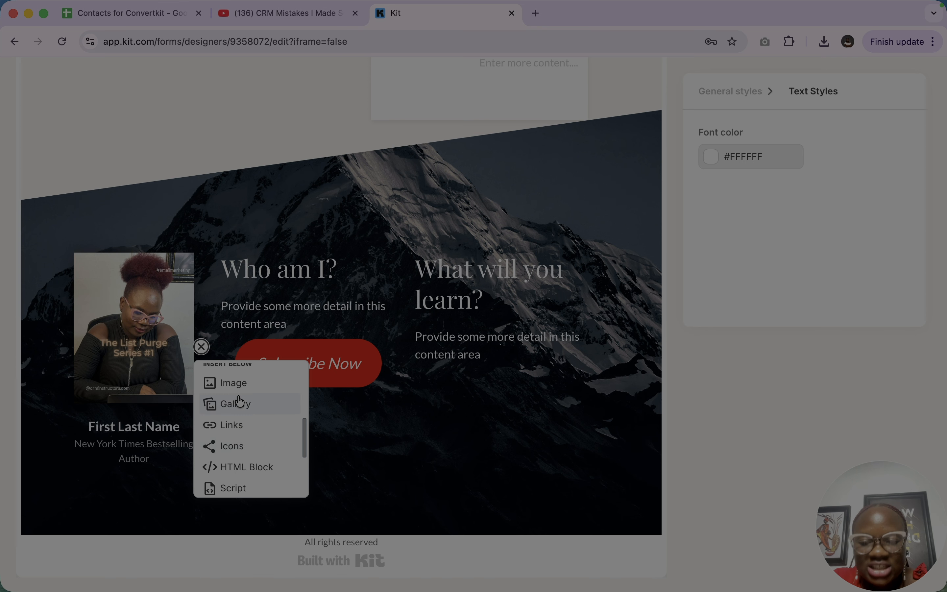
{"action": "scroll", "coordinate": [239, 400], "scroll_direction": "down", "scroll_amount": 4}
{"action": "left_click", "coordinate": [259, 443]}
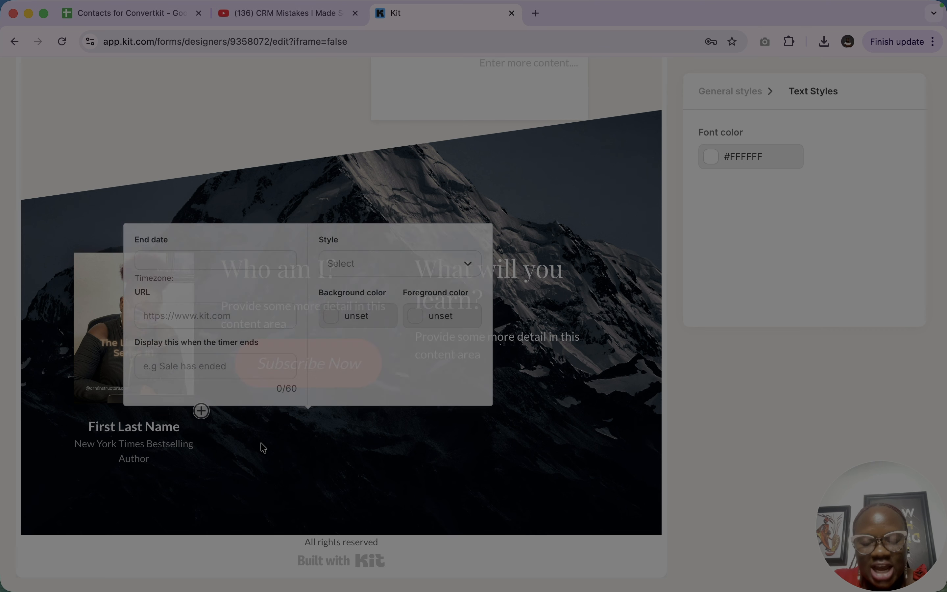
- Set the countdown timer's end date to April 30, 2026 at 8:15 PM
{"action": "left_click", "coordinate": [209, 259]}
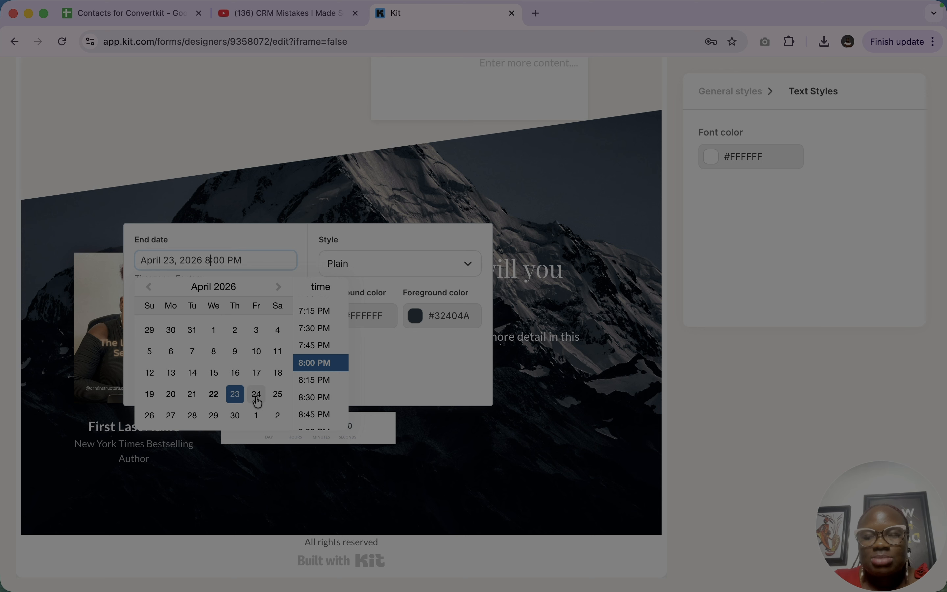
{"action": "left_click", "coordinate": [235, 415]}
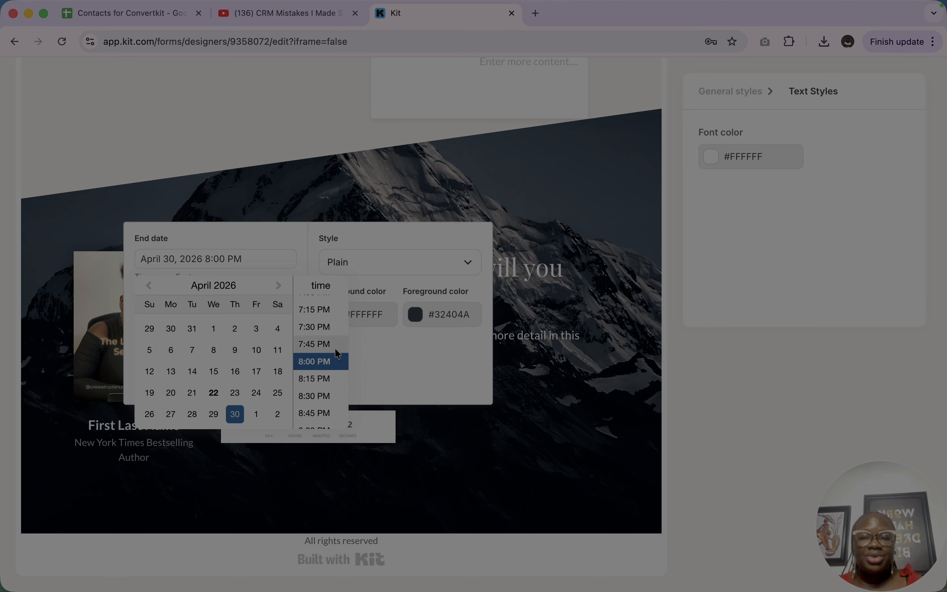
{"action": "left_click", "coordinate": [314, 379]}
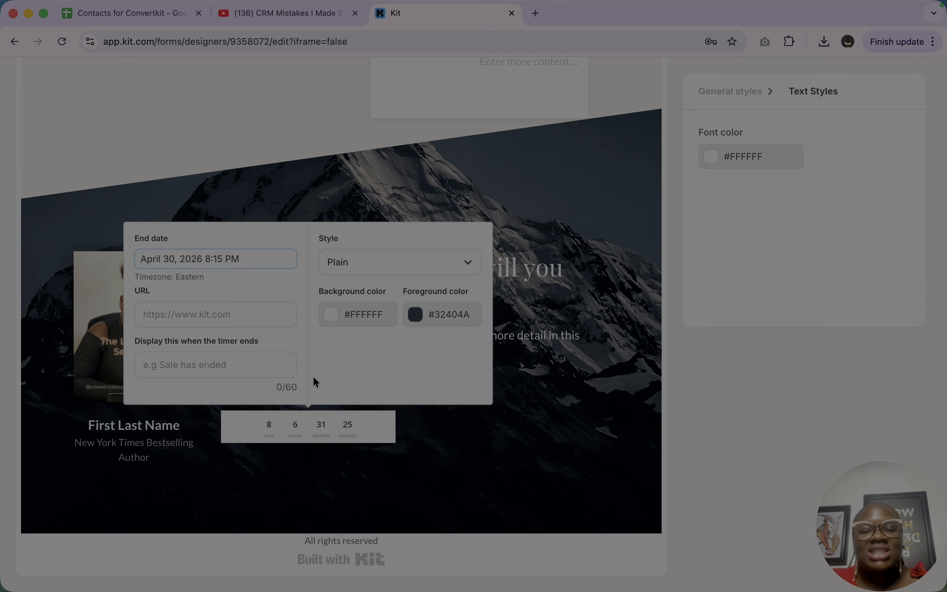
- Set the countdown timer's URL to crminstructors.com and its end message to "Event ended"
{"action": "left_click", "coordinate": [256, 310]}
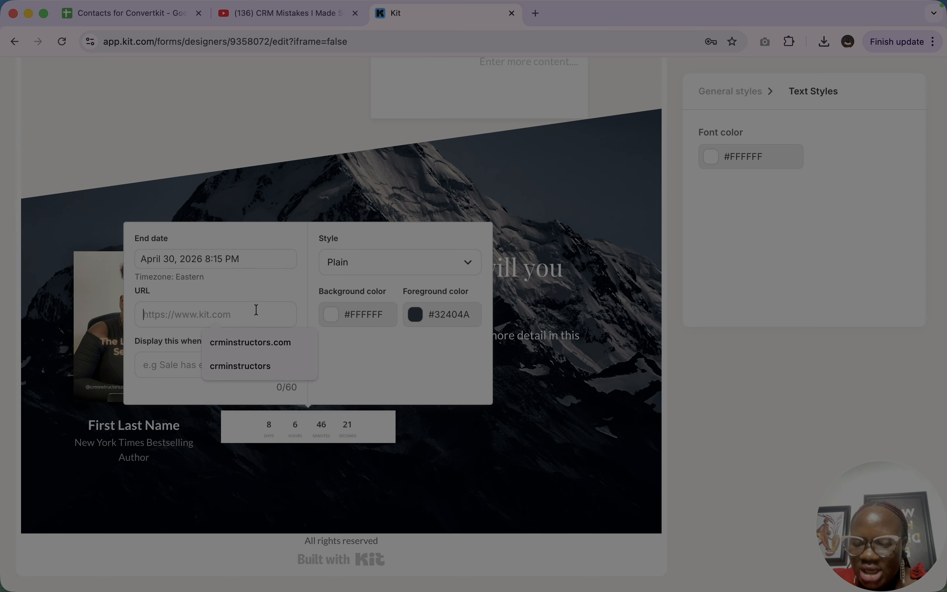
{"action": "left_click", "coordinate": [258, 339]}
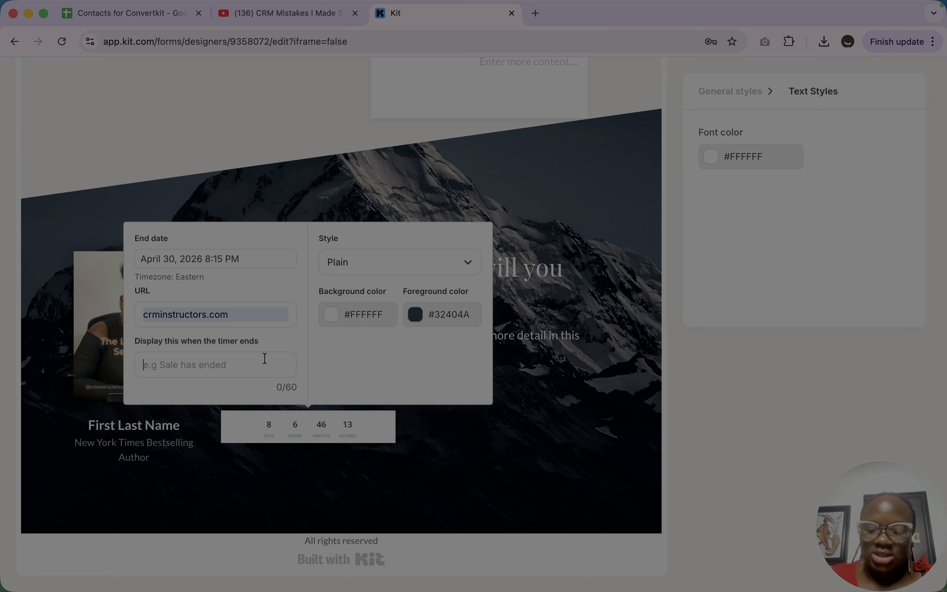
{"action": "key", "text": "Caps_Lock"}
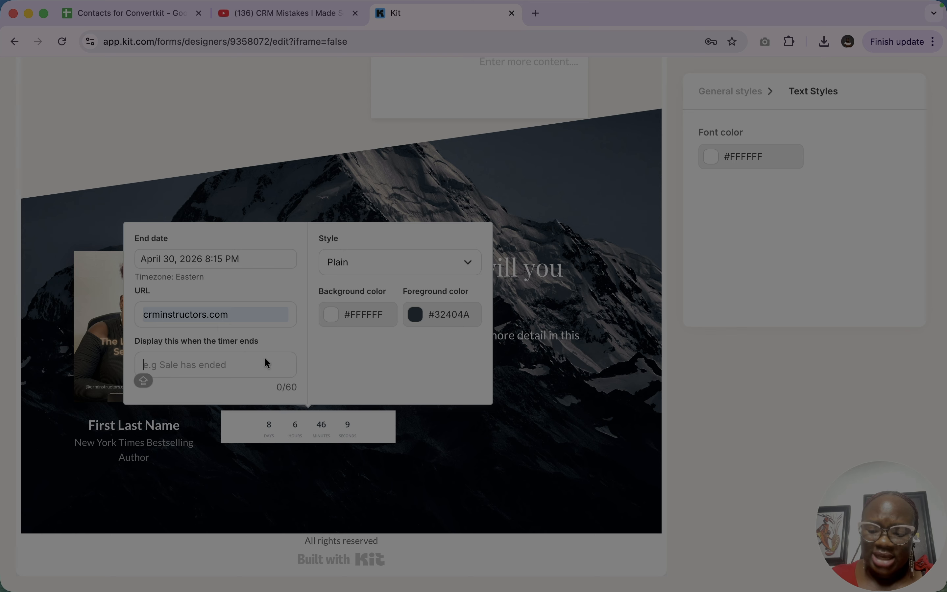
{"action": "type", "text": "Event ended"}
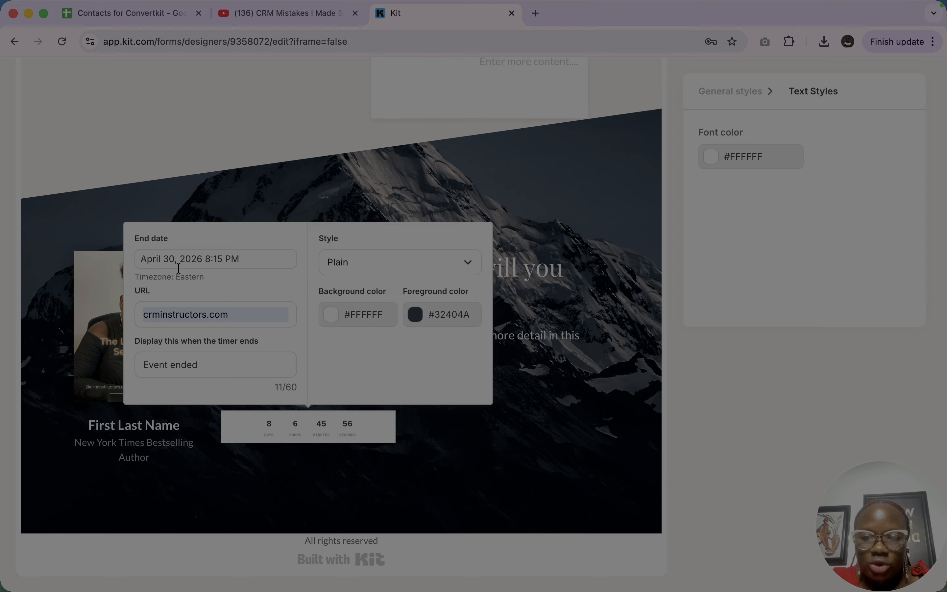
{"action": "left_click", "coordinate": [516, 387]}
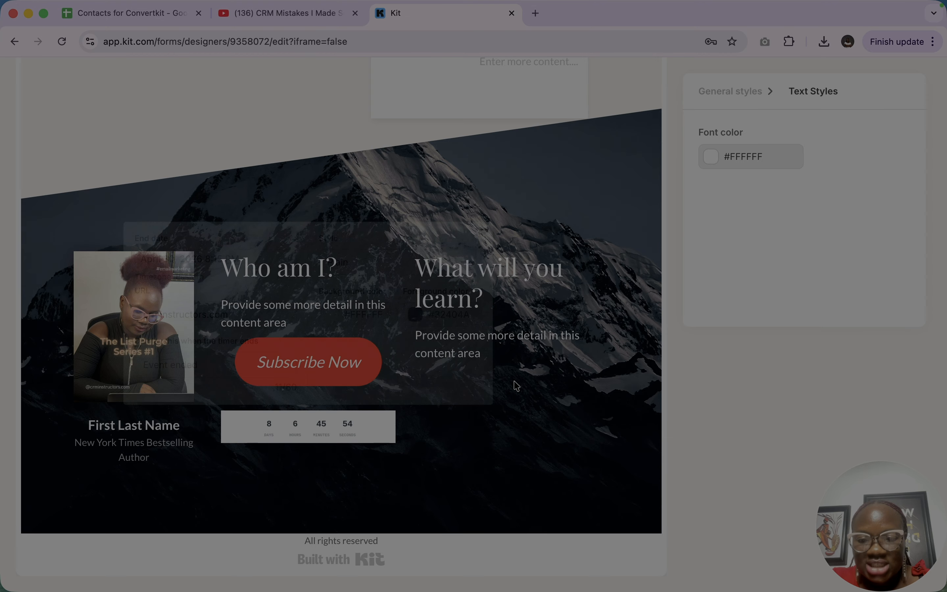
- Insert an empty blockquote and a divider between the "Subscribe Now" button and the countdown timer
{"action": "left_click", "coordinate": [224, 400]}
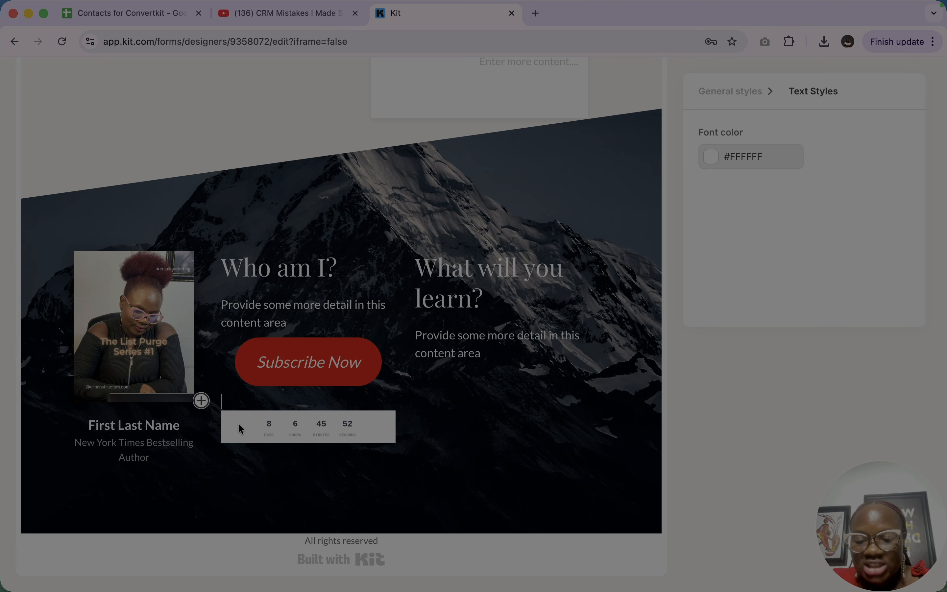
{"action": "left_click", "coordinate": [201, 401]}
{"action": "scroll", "coordinate": [243, 491], "scroll_direction": "down", "scroll_amount": 2}
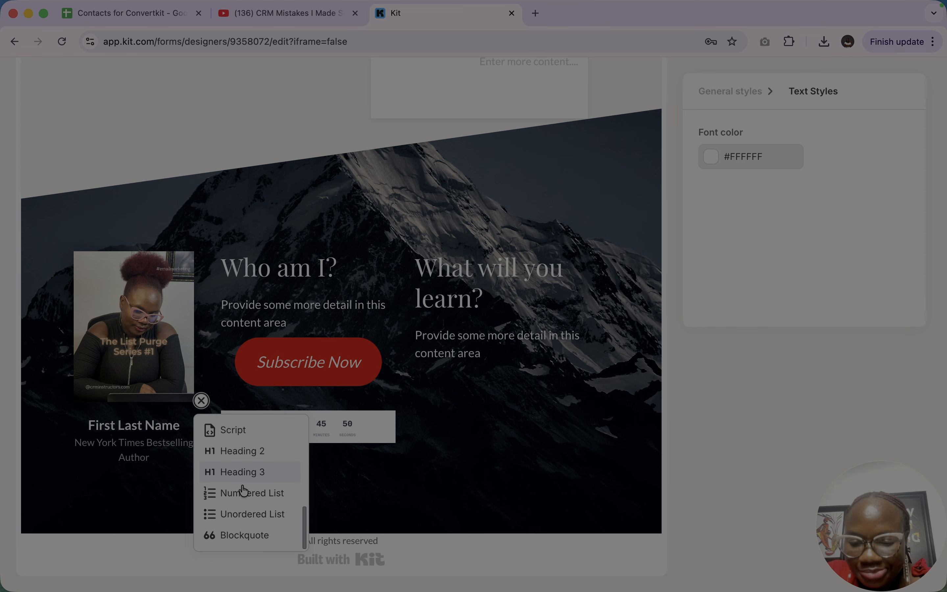
{"action": "left_click", "coordinate": [246, 536]}
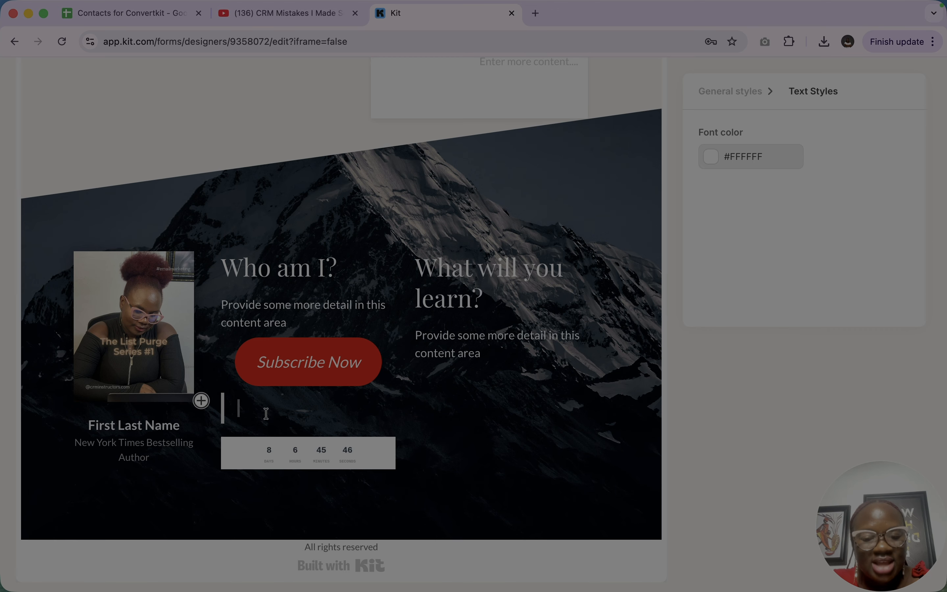
{"action": "left_click", "coordinate": [202, 401]}
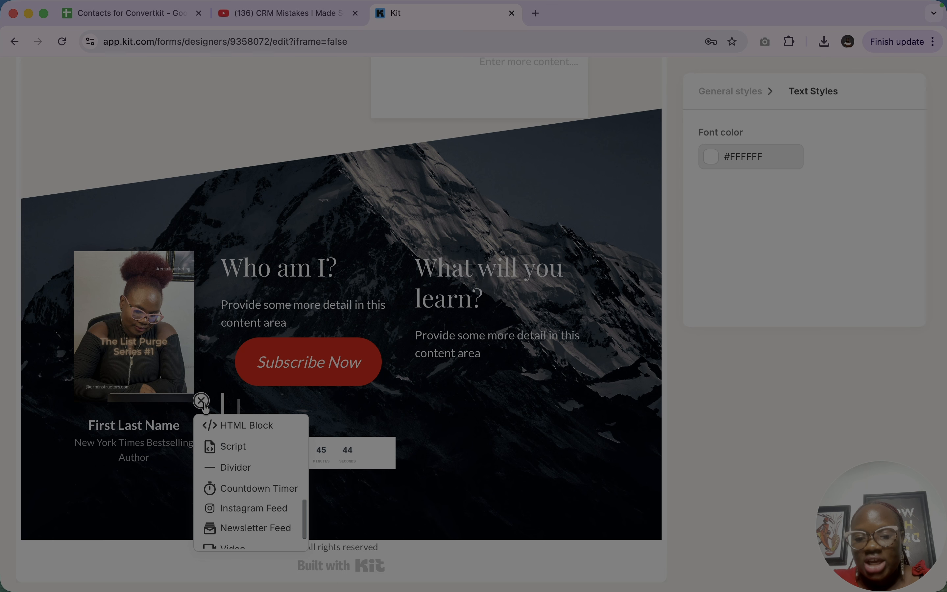
{"action": "left_click", "coordinate": [244, 469]}
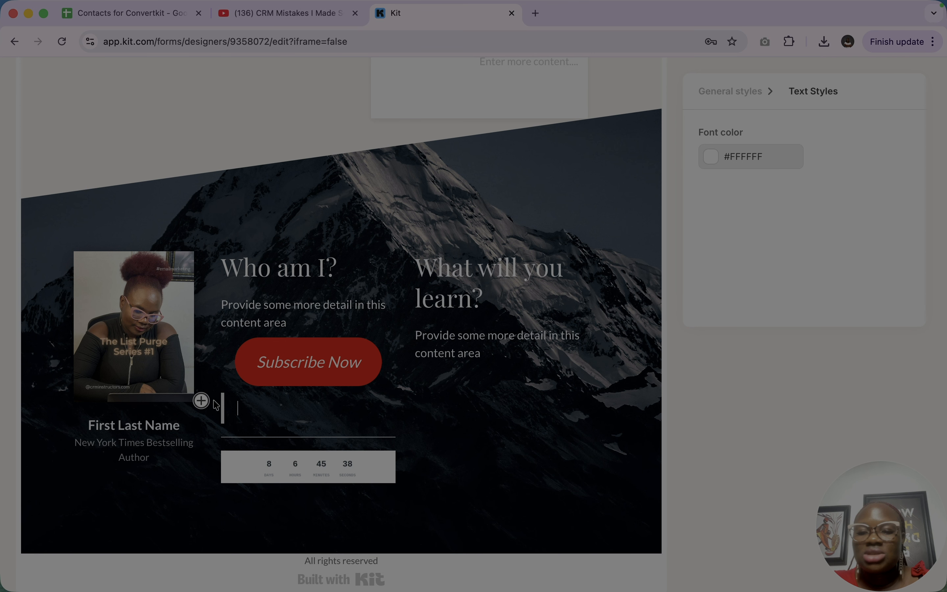
- Preview the Thank You Page from the author section up to its heading, and return to the editor
{"action": "scroll", "coordinate": [225, 411], "scroll_direction": "up", "scroll_amount": 8}
{"action": "scroll", "coordinate": [216, 418], "scroll_direction": "up", "scroll_amount": 3}
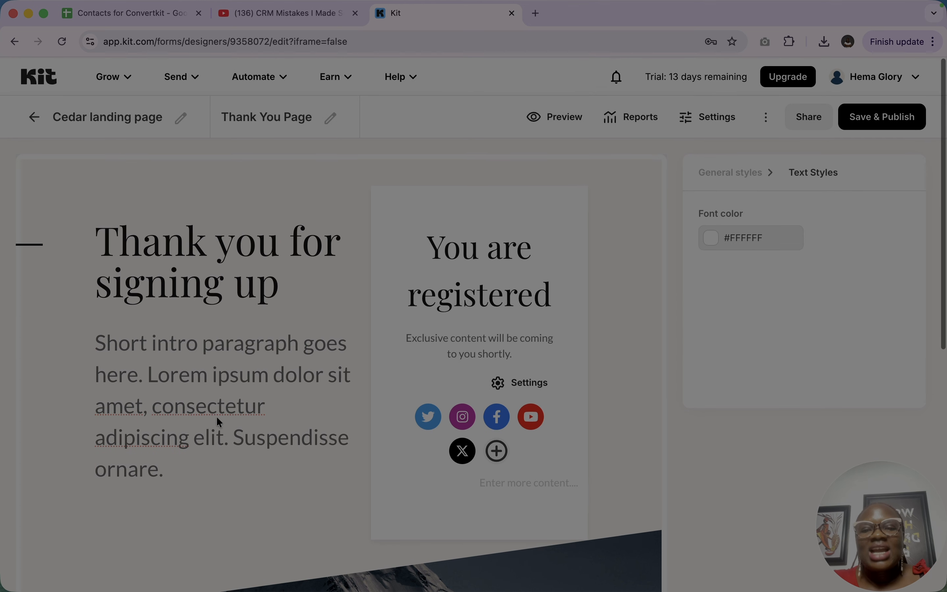
{"action": "left_click", "coordinate": [554, 125]}
{"action": "scroll", "coordinate": [603, 282], "scroll_direction": "down", "scroll_amount": 5}
{"action": "scroll", "coordinate": [616, 315], "scroll_direction": "down", "scroll_amount": 4}
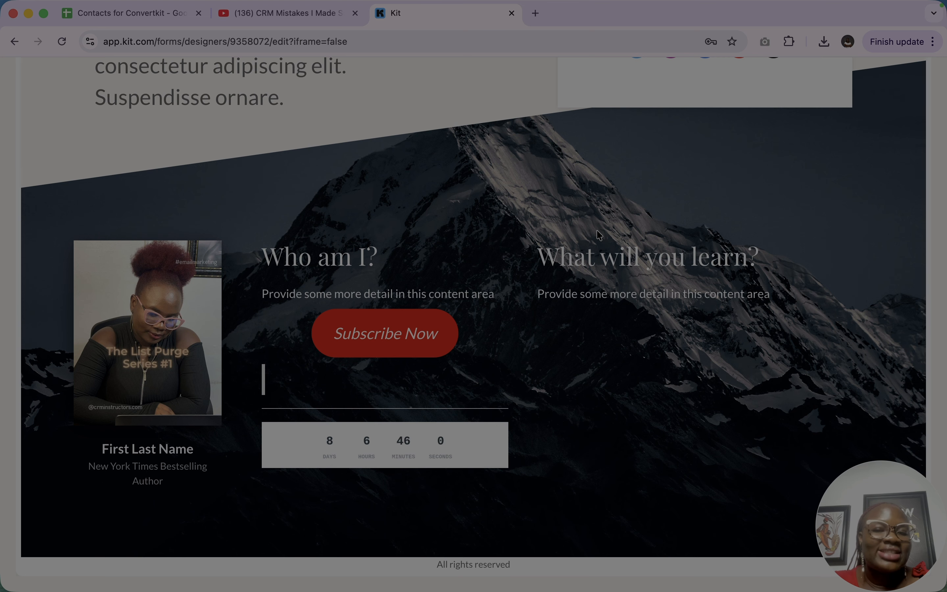
{"action": "scroll", "coordinate": [597, 230], "scroll_direction": "up", "scroll_amount": 9}
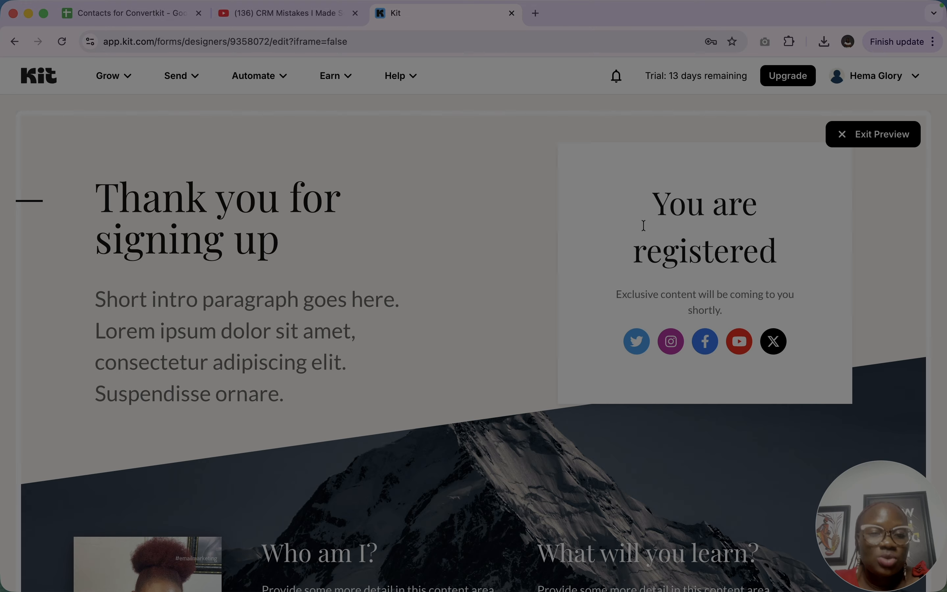
{"action": "left_click", "coordinate": [896, 134]}
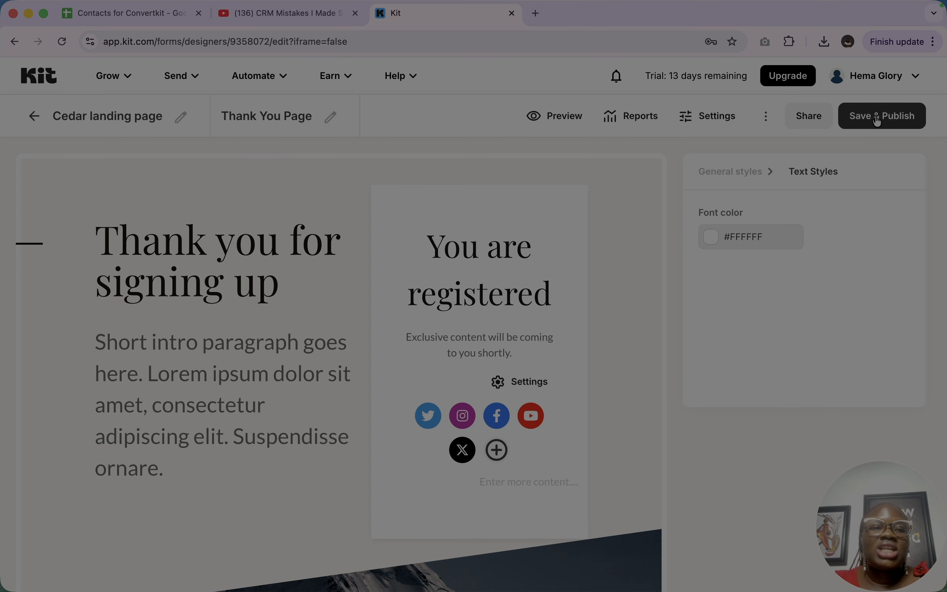
- Add the page URL "crminstructor" under the account's kit.com domain in the landing page settings
{"action": "left_click", "coordinate": [708, 120]}
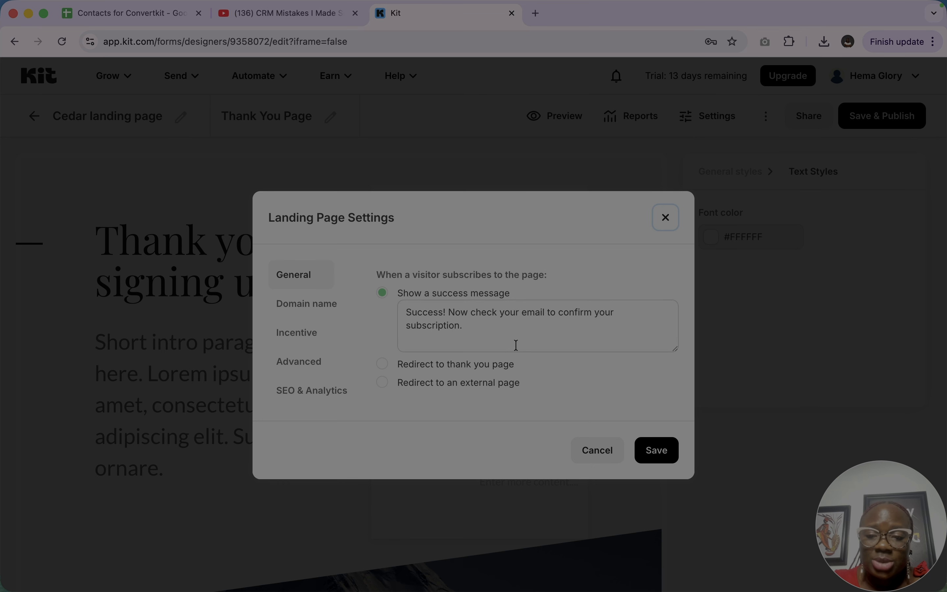
{"action": "left_click", "coordinate": [310, 311]}
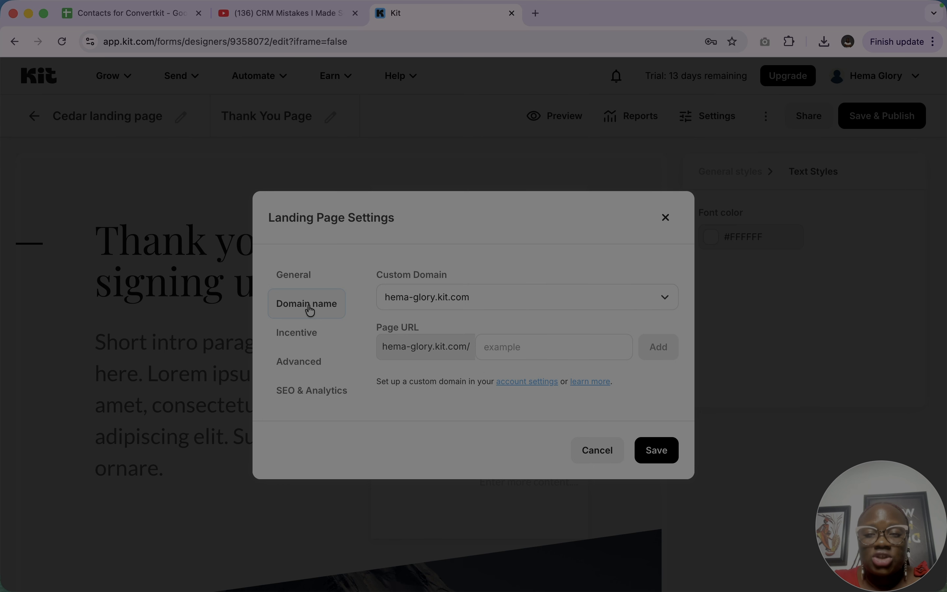
{"action": "left_click", "coordinate": [546, 347]}
{"action": "left_click", "coordinate": [587, 375]}
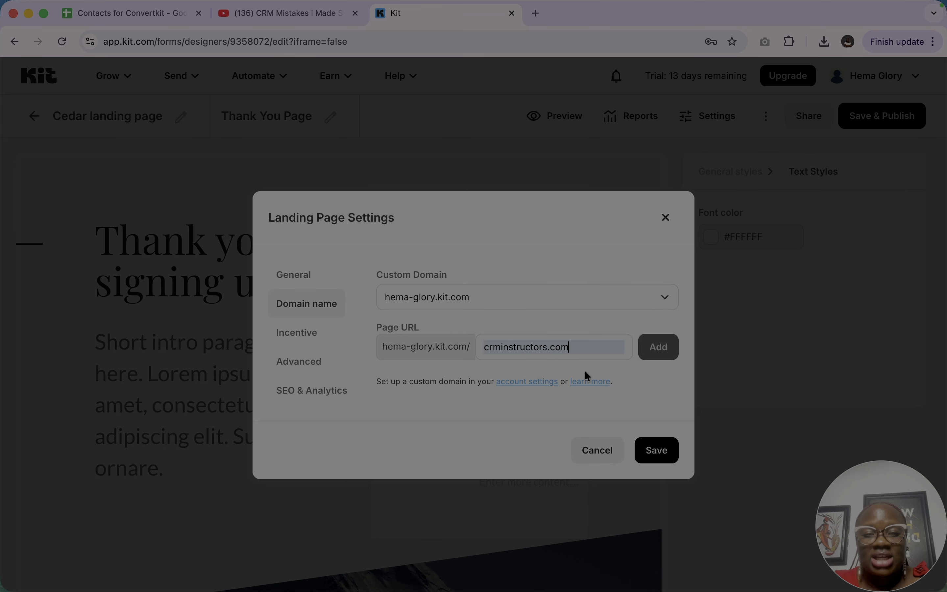
{"action": "key", "text": "BackSpace"}
{"action": "key", "text": "BackSpace"}
{"action": "key", "text": "BackSpace"}
{"action": "key", "text": "BackSpace"}
{"action": "key", "text": "BackSpace"}
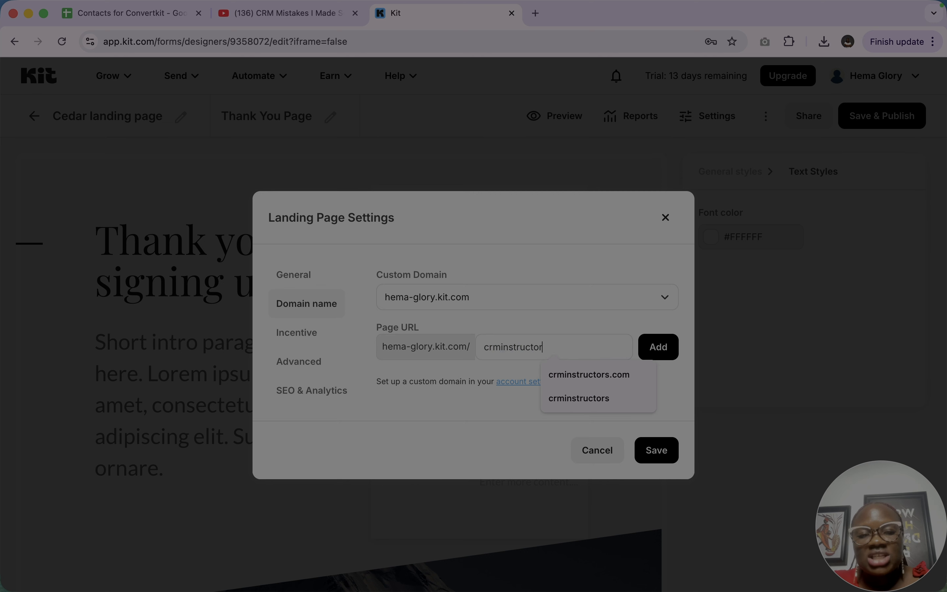
{"action": "left_click", "coordinate": [668, 351]}
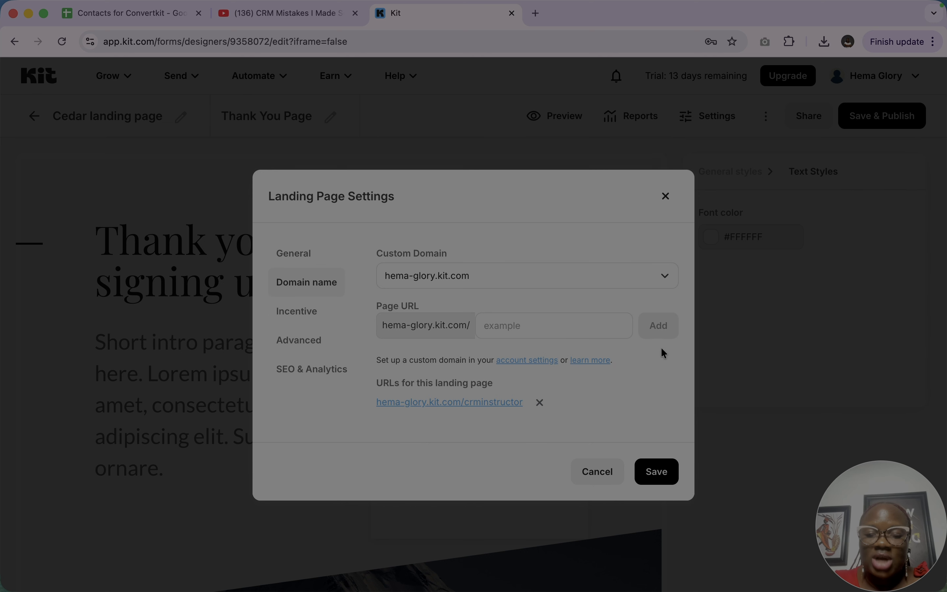
- Open the advanced landing page settings covering return visitors and reCAPTCHA
{"action": "left_click", "coordinate": [316, 344]}
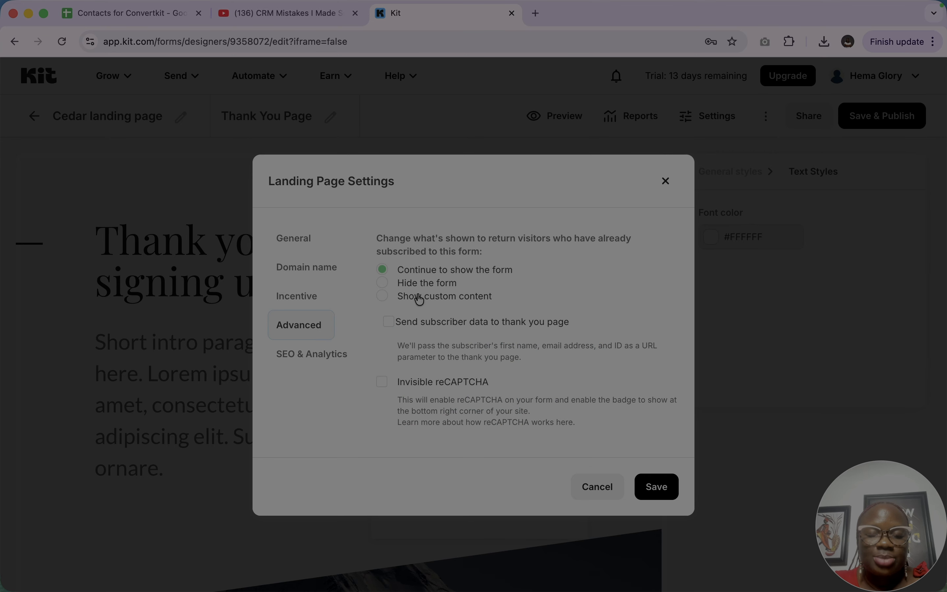